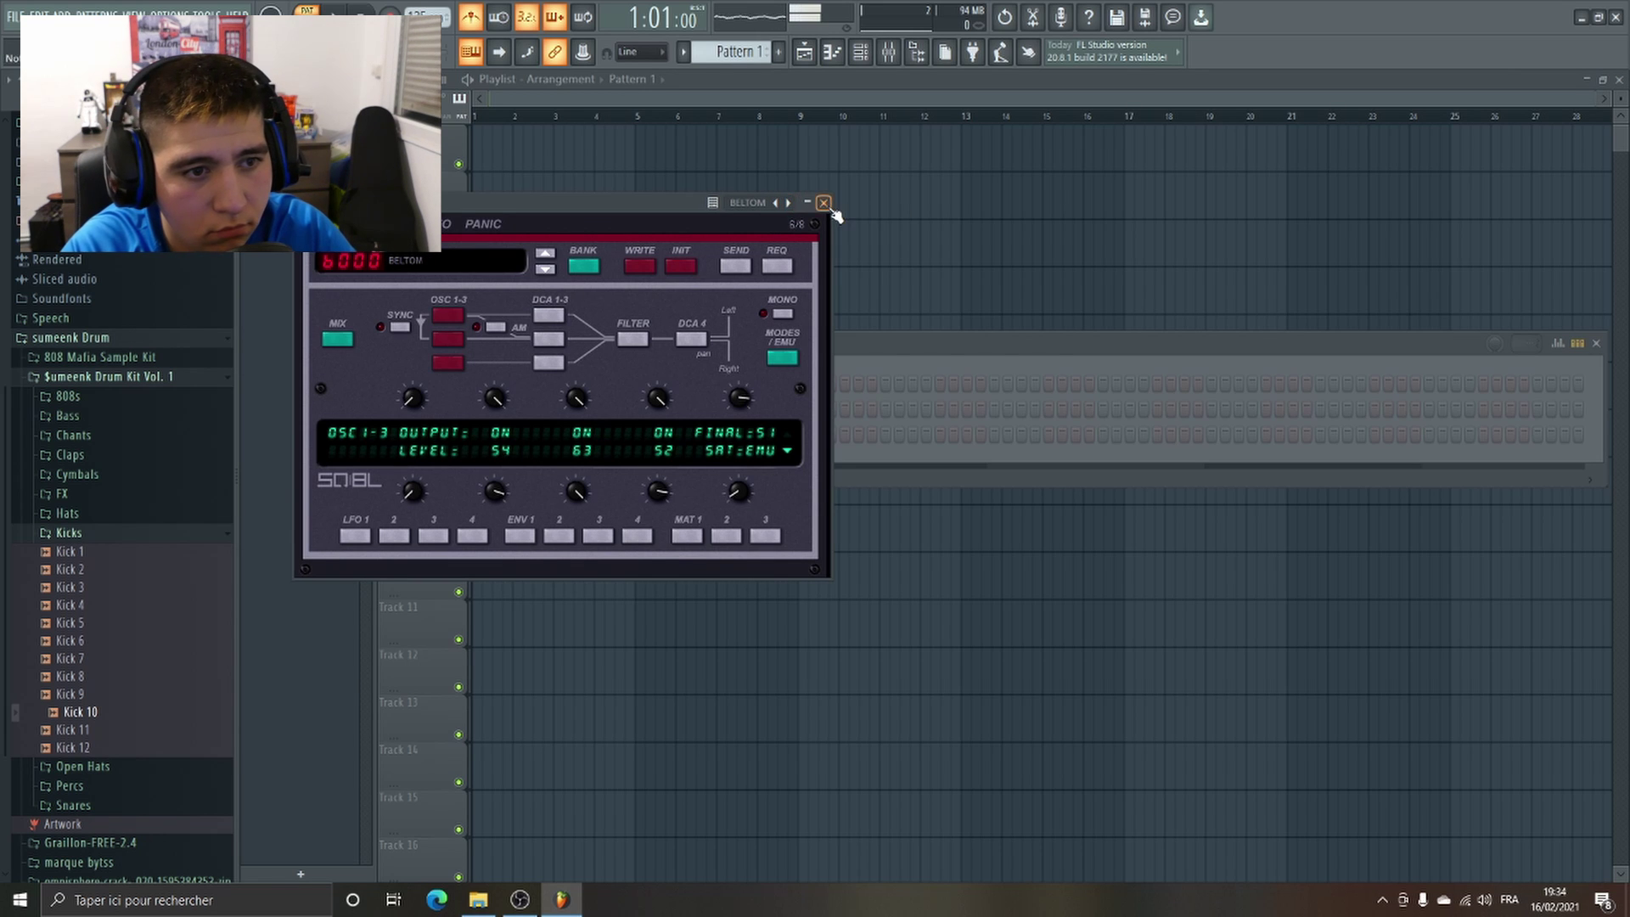
Enter short three-note chords at the start of bars 1 to 4 in the BELTOM channel's piano roll.
left_click(824, 203)
right_click(501, 448)
left_click(608, 440)
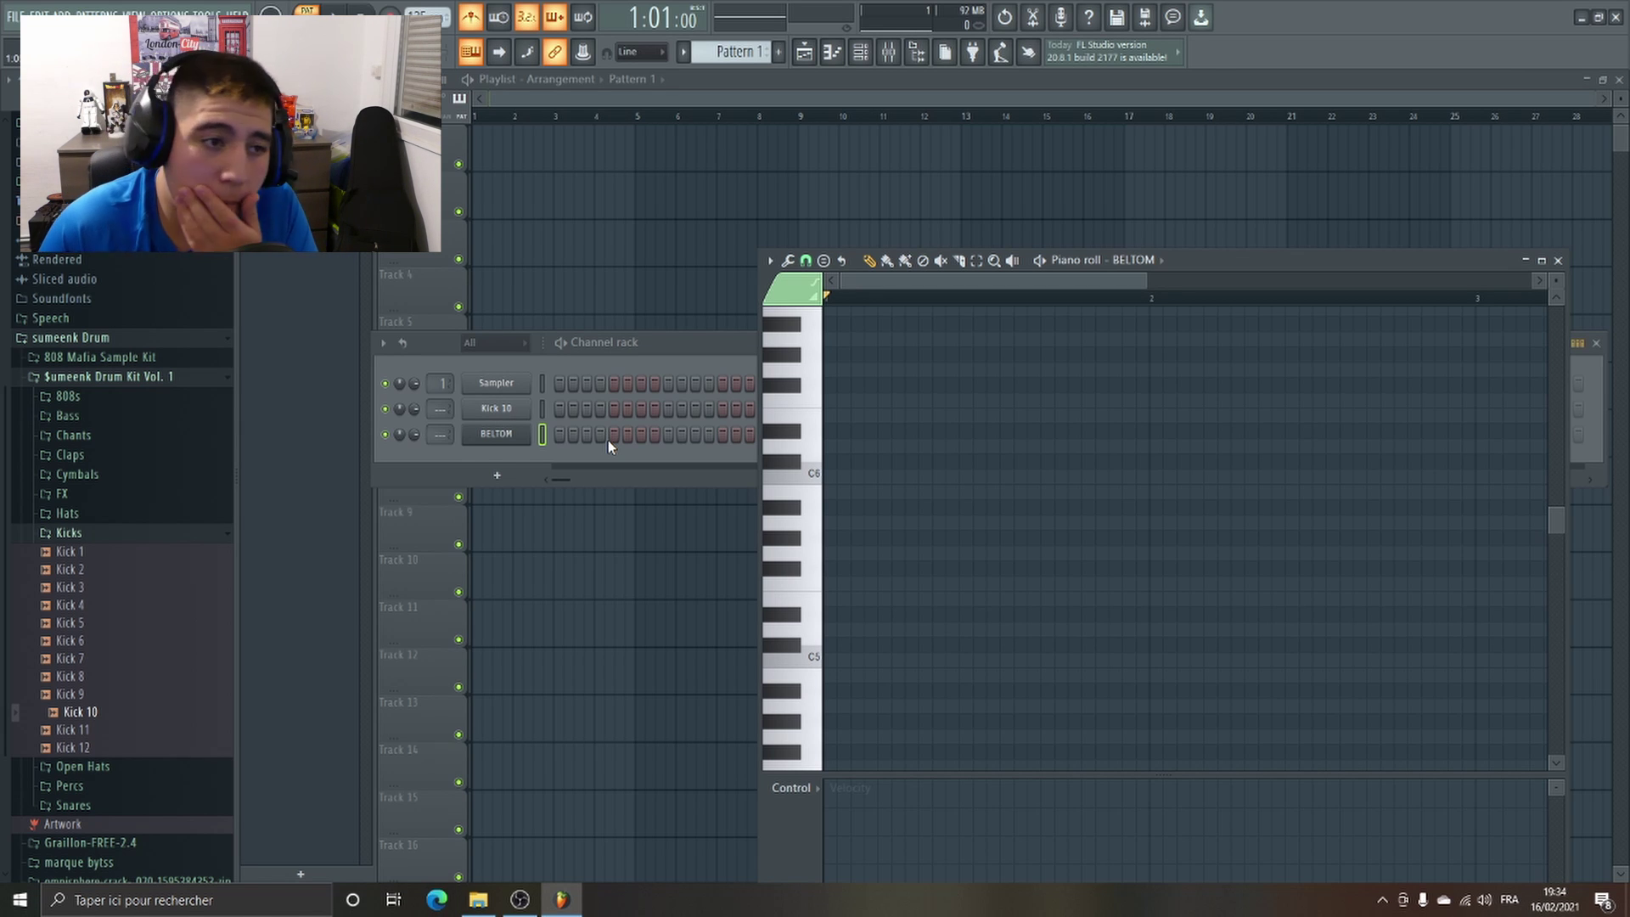
left_click(836, 472)
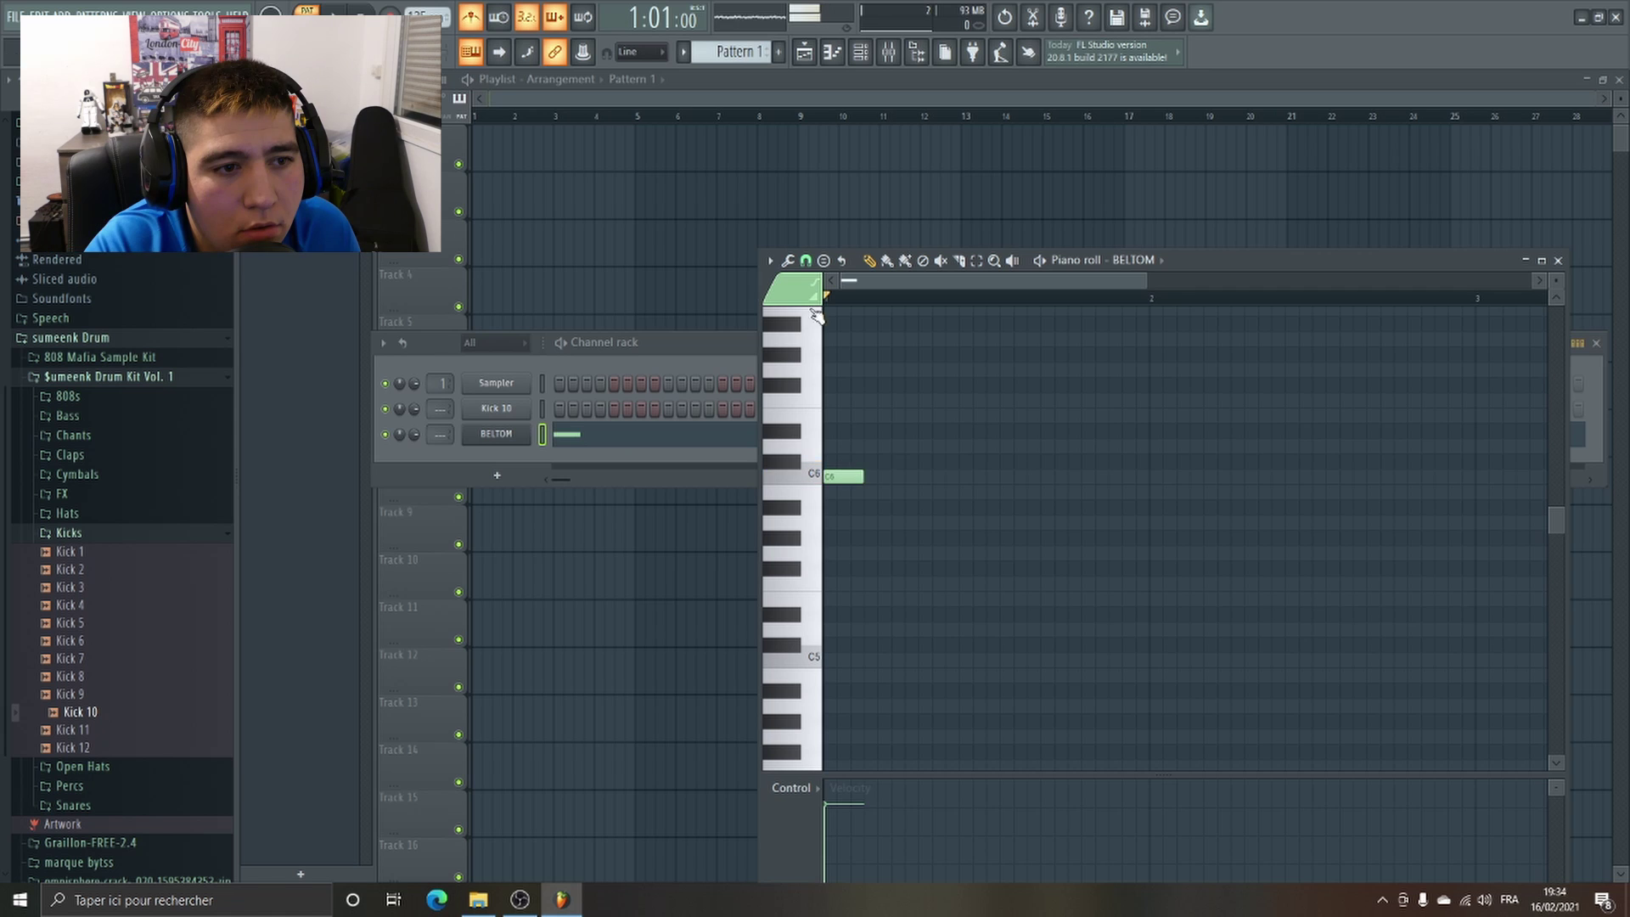
left_click(787, 261)
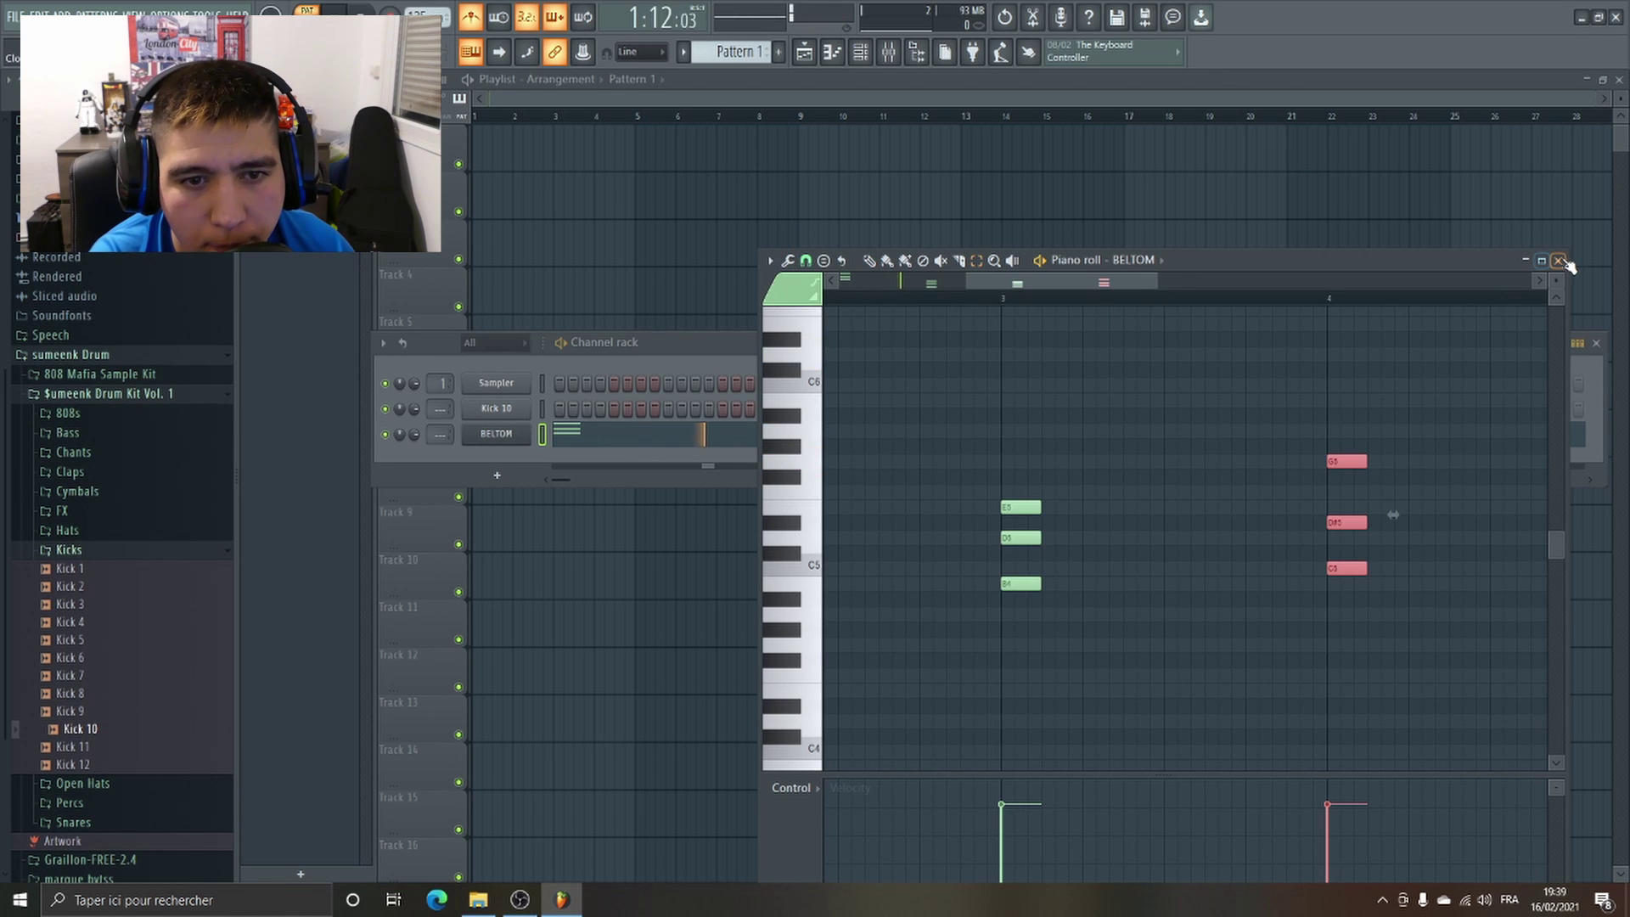
left_click(1559, 261)
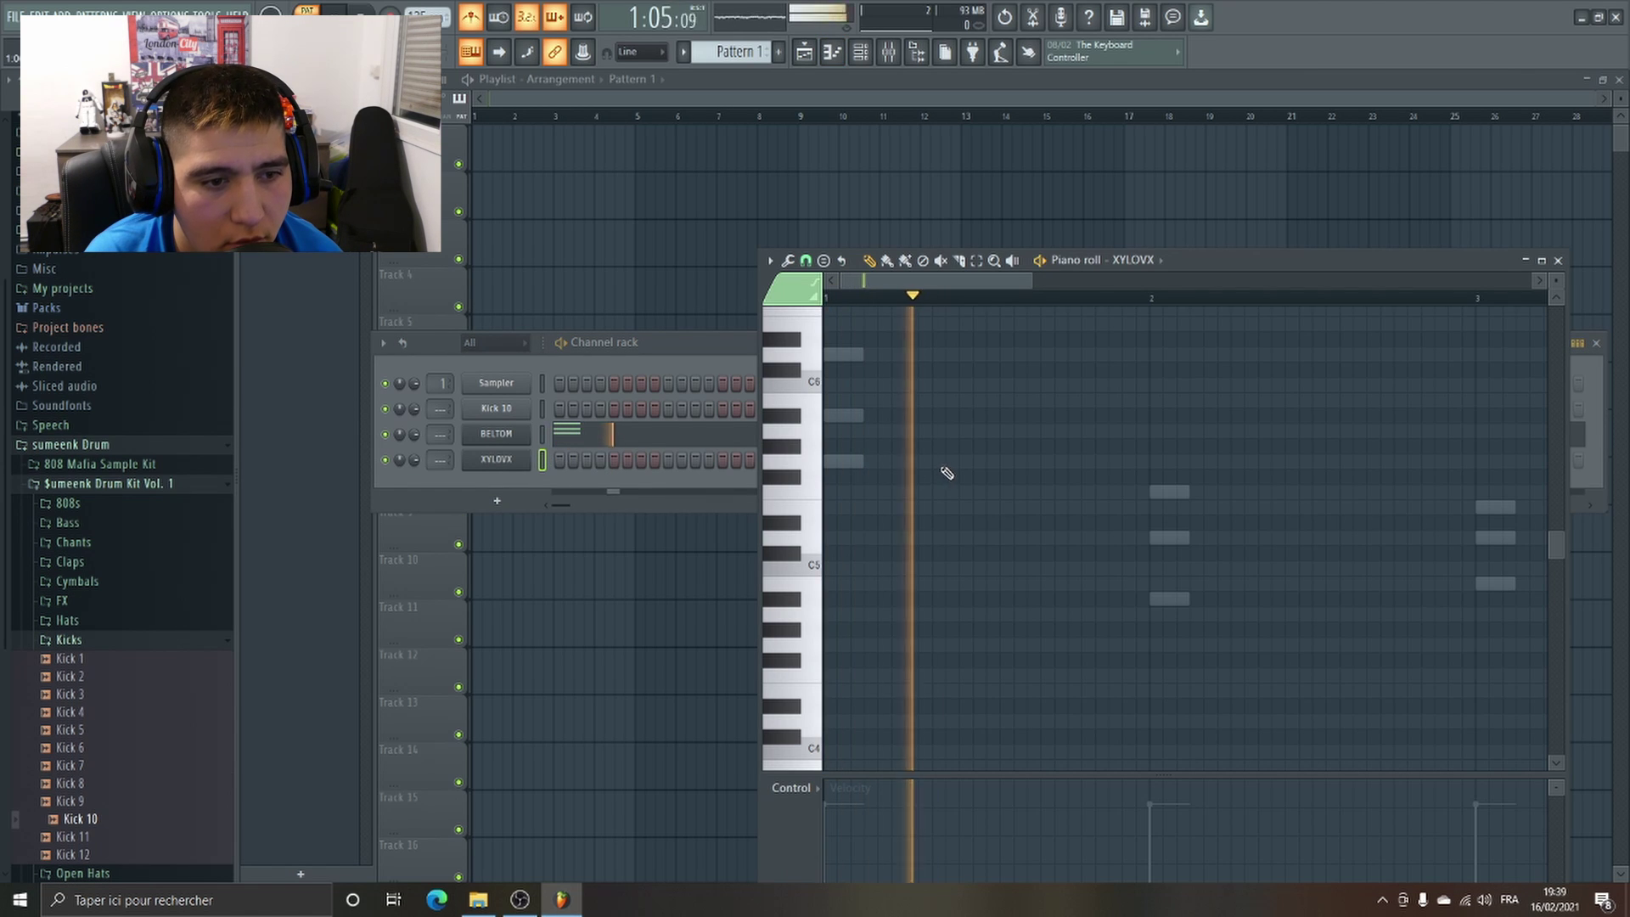
Place the XYLOVX melody notes G5, A#5 and D6 in the second half of bar 1.
left_click(1002, 461)
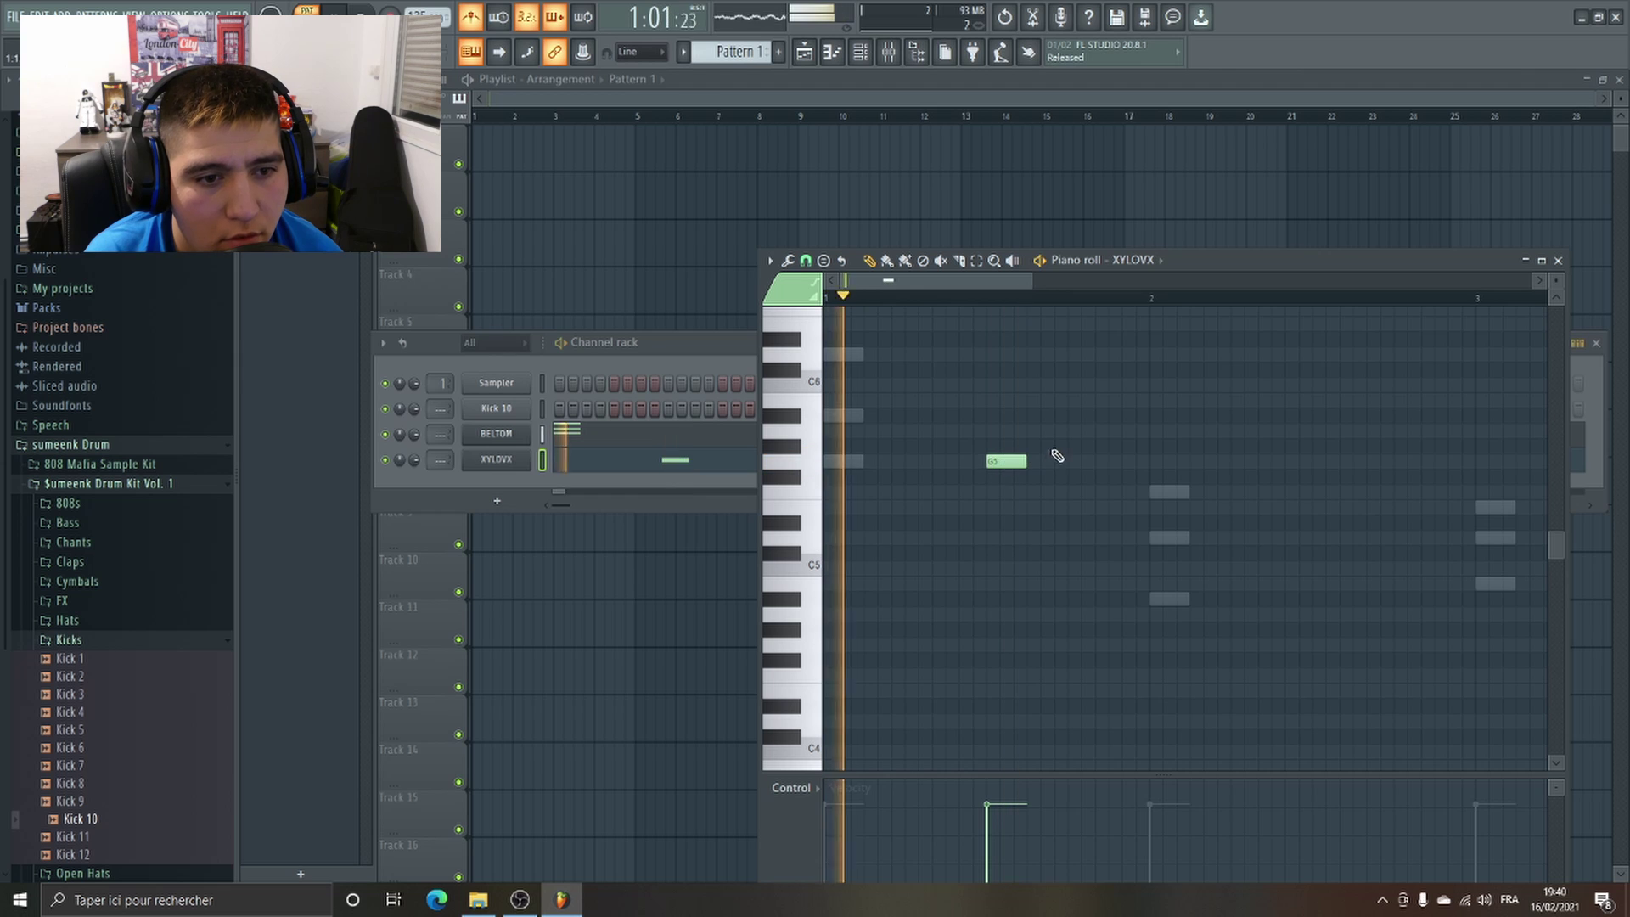
left_click(1074, 416)
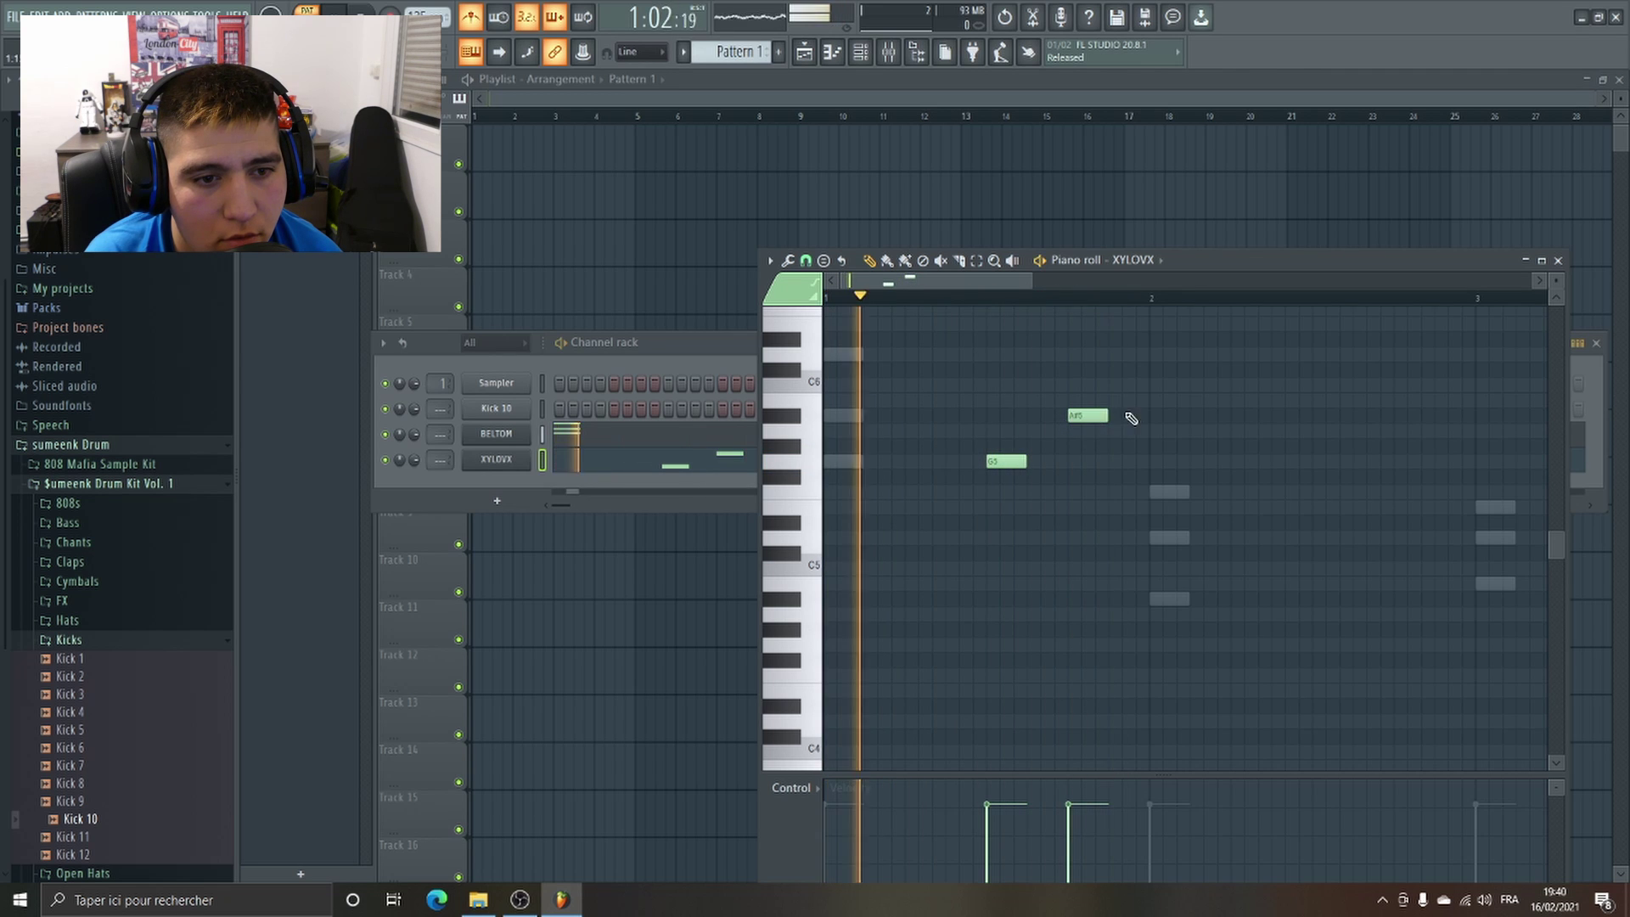
left_click(1116, 354)
left_click_drag(1117, 354, 1120, 357)
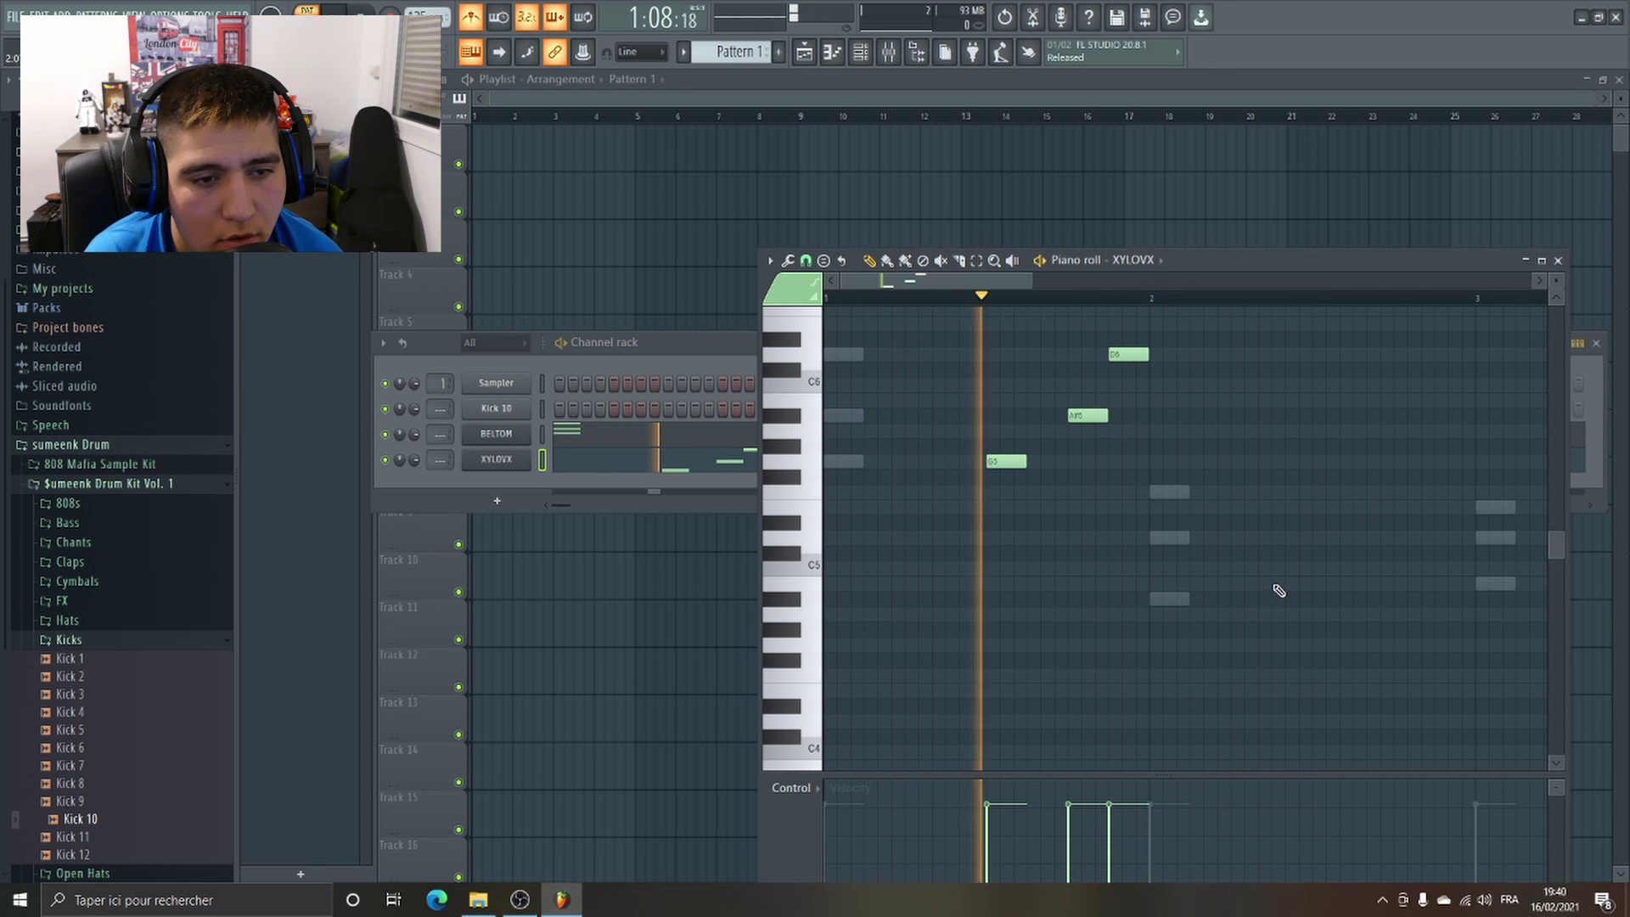
Continue the XYLOVX melody from F5 in bar 2 to a D#5 at the end of bar 4 and play it back.
left_click(1333, 493)
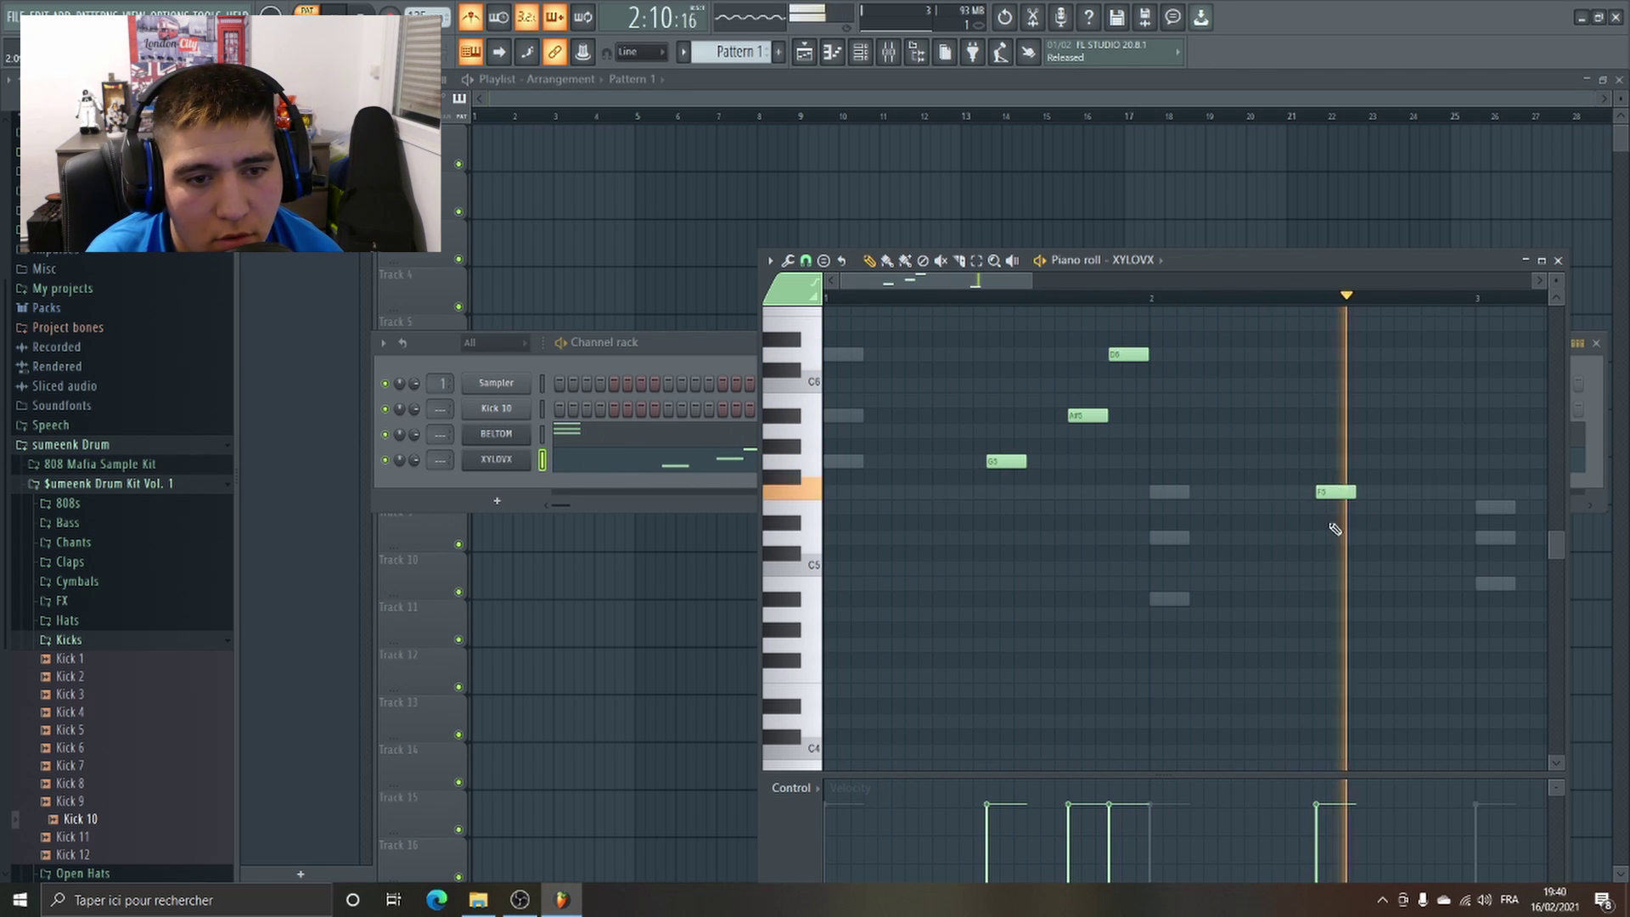
key("space")
key("space")
scroll(1291, 533, "right", 5)
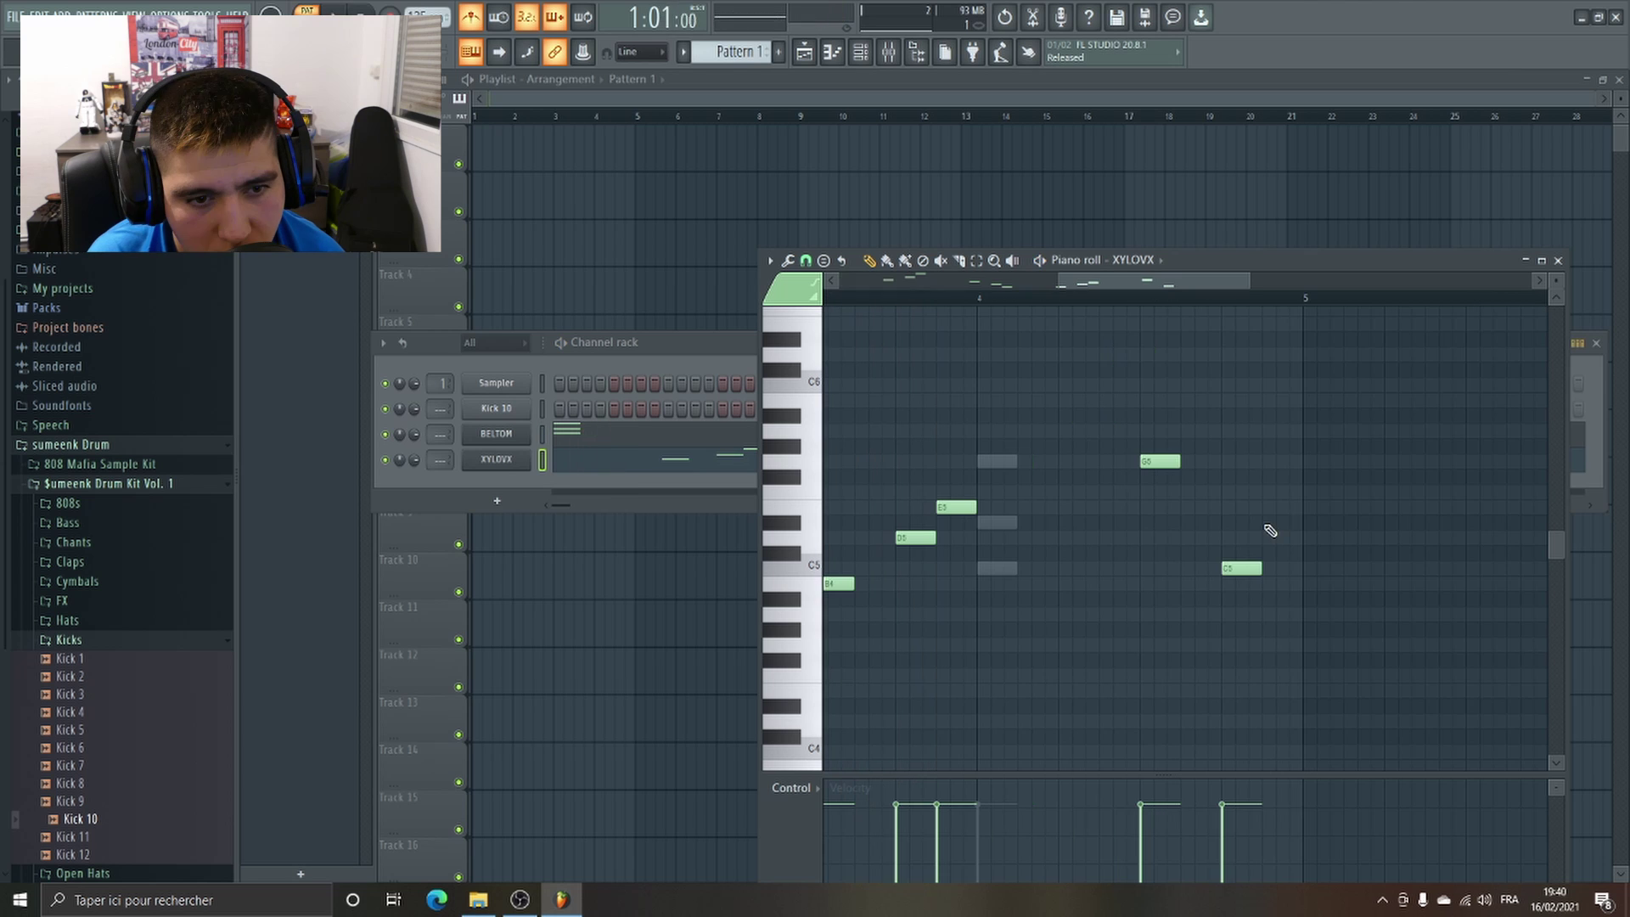
left_click(1284, 524)
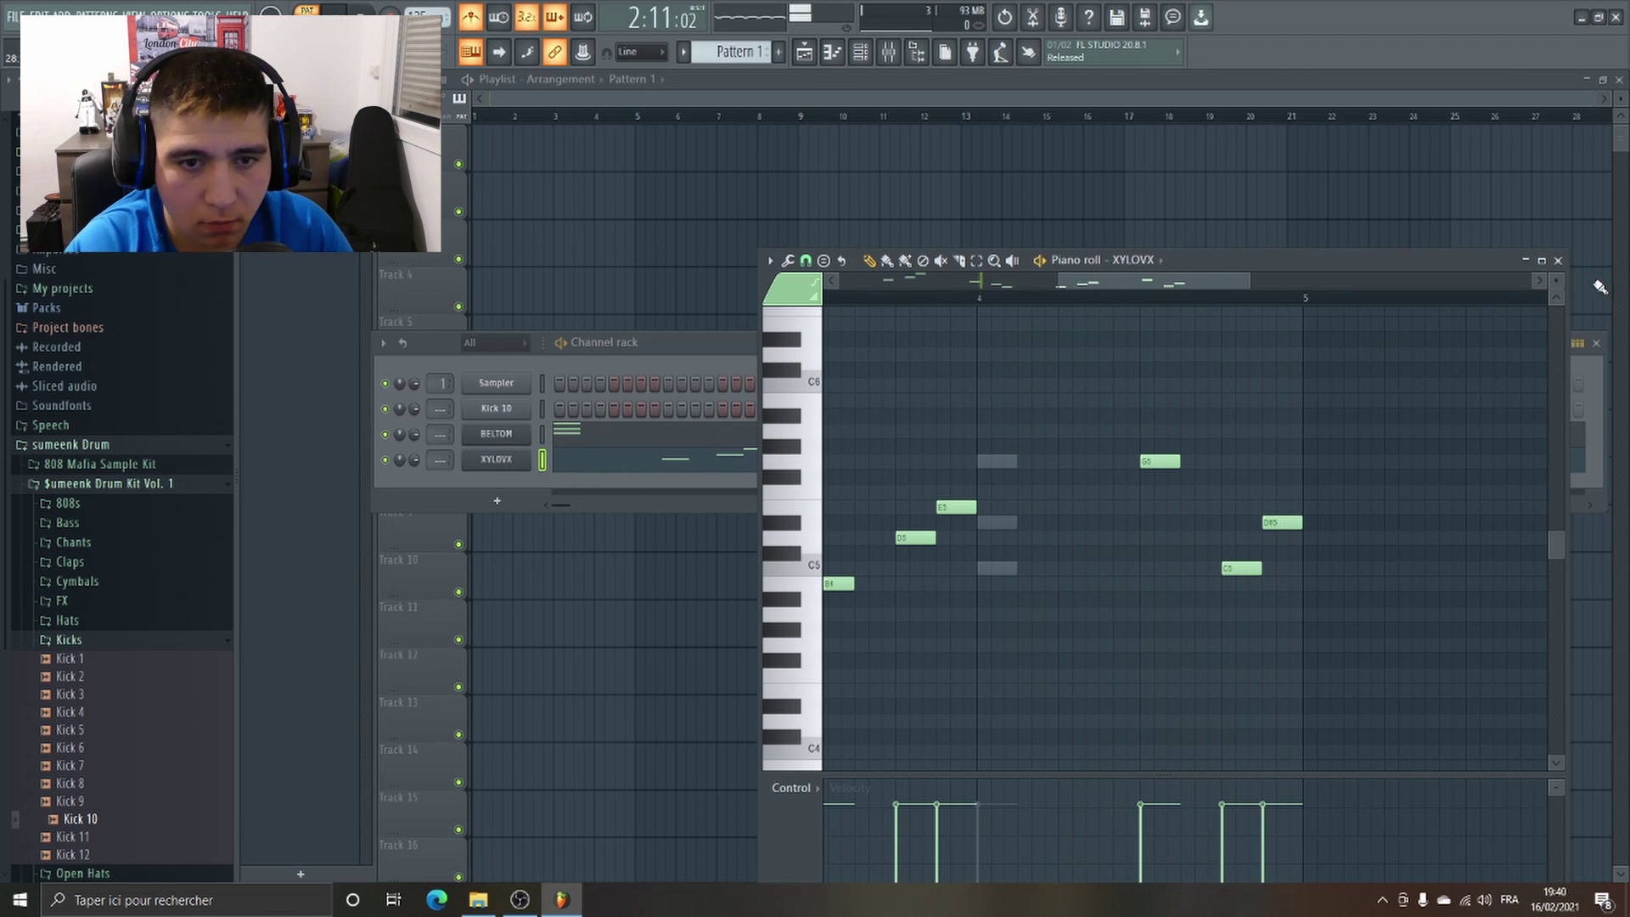
left_click(1559, 260)
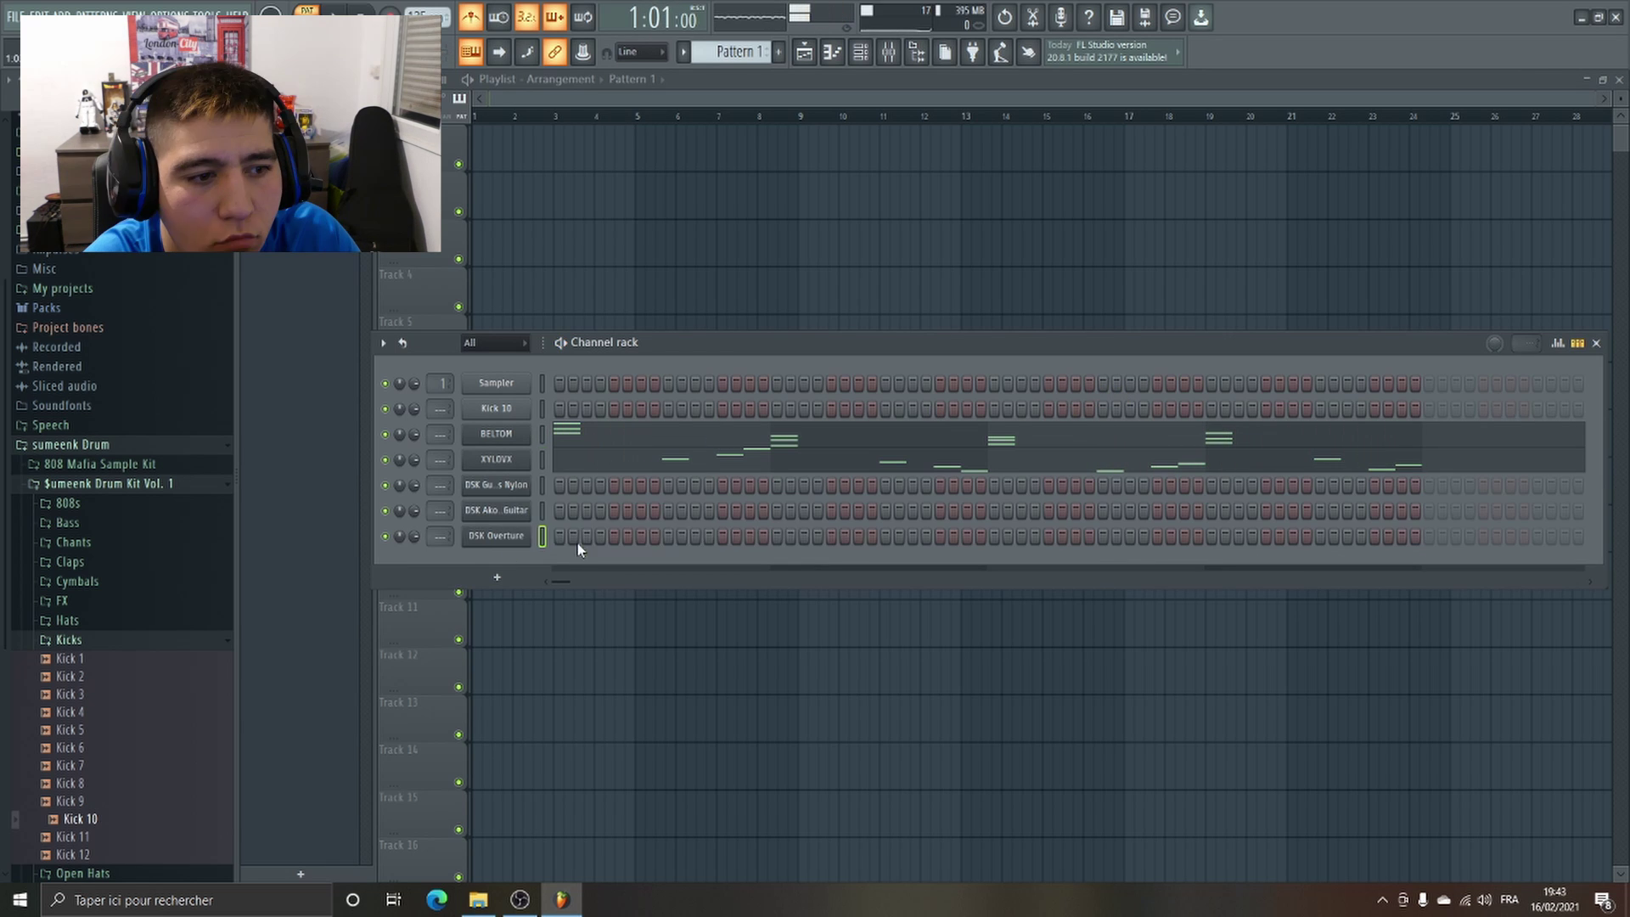
Fill four bars of the DSK Overture channel with sustained three-note chords, starting with D6, A#5 and G5 in bar 1.
right_click(526, 535)
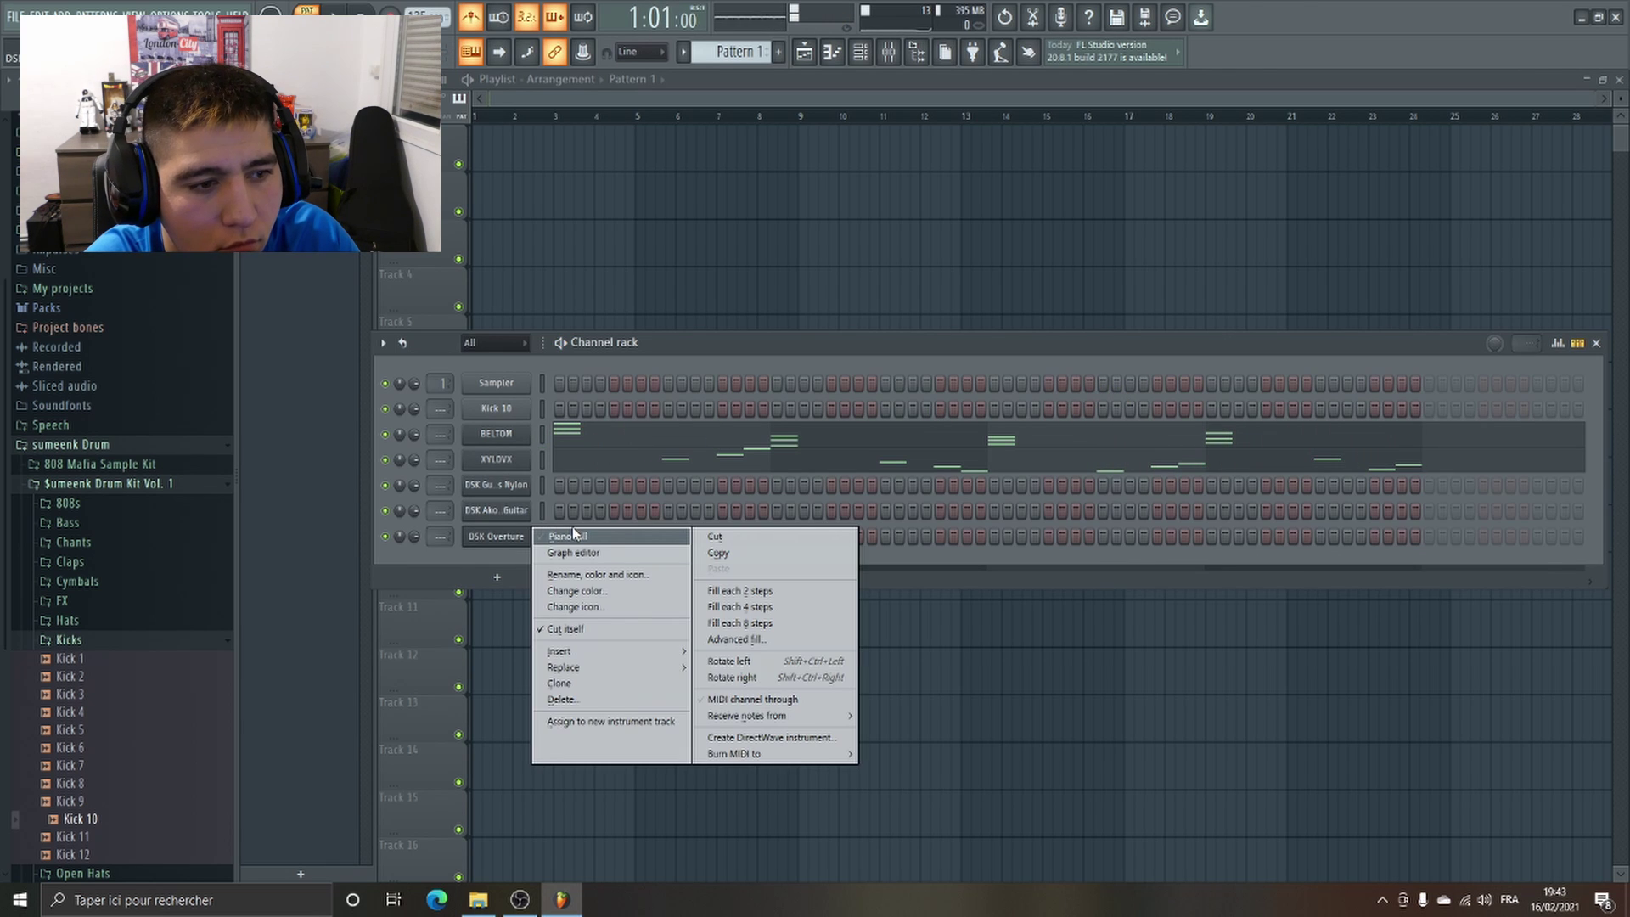
left_click(567, 536)
left_click_drag(828, 496, 815, 436)
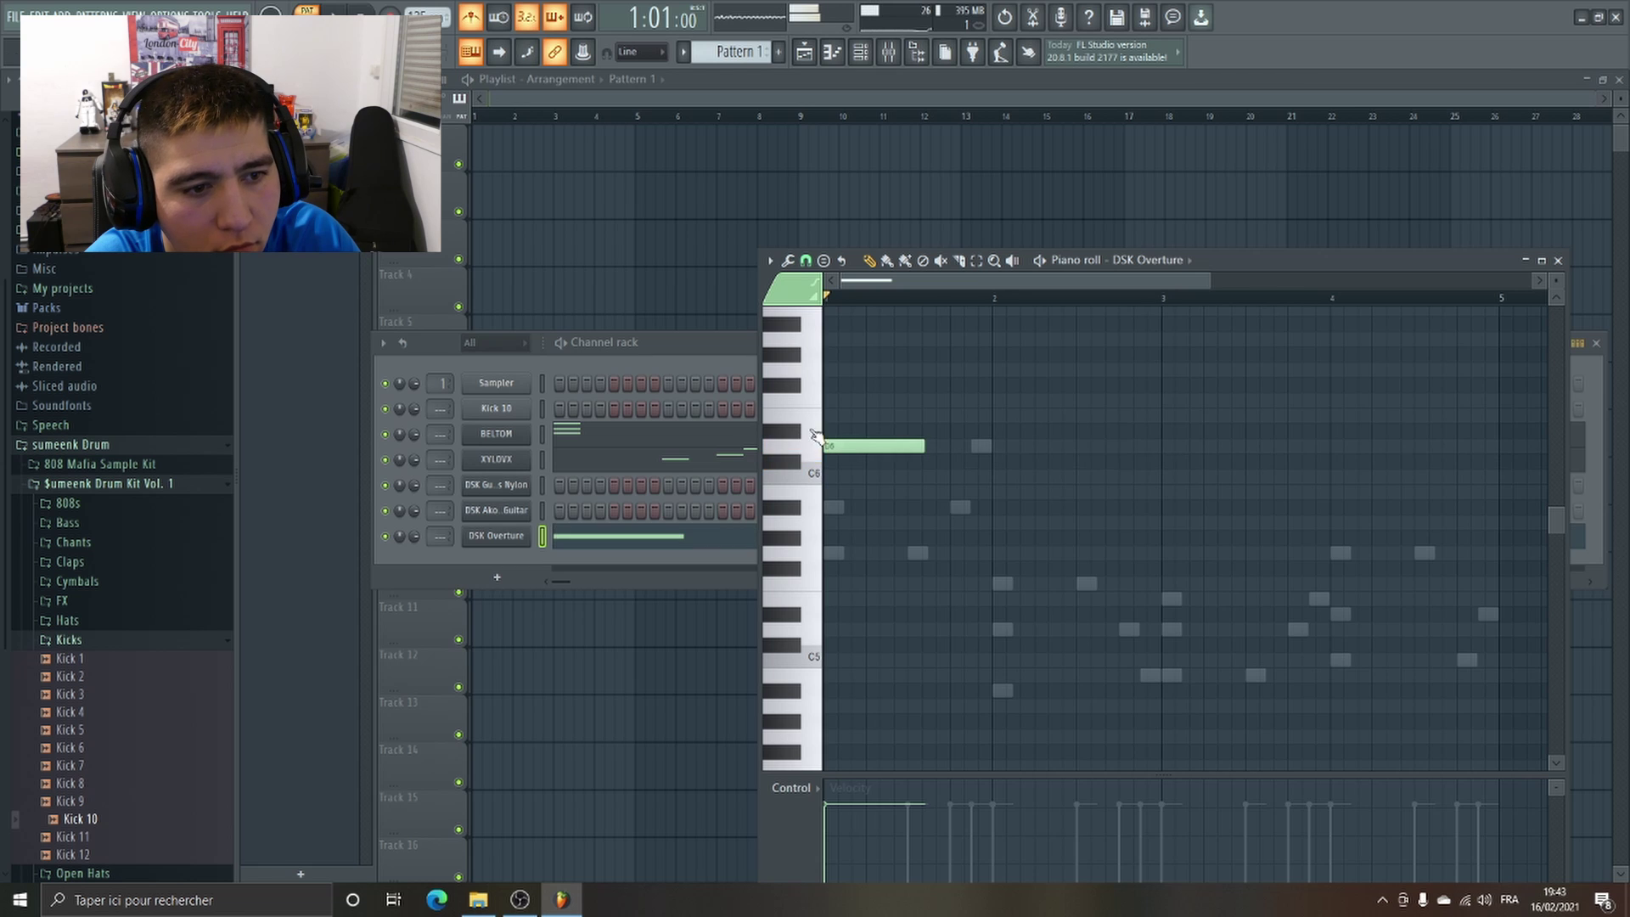
key("space")
left_click(835, 507)
left_click(834, 553)
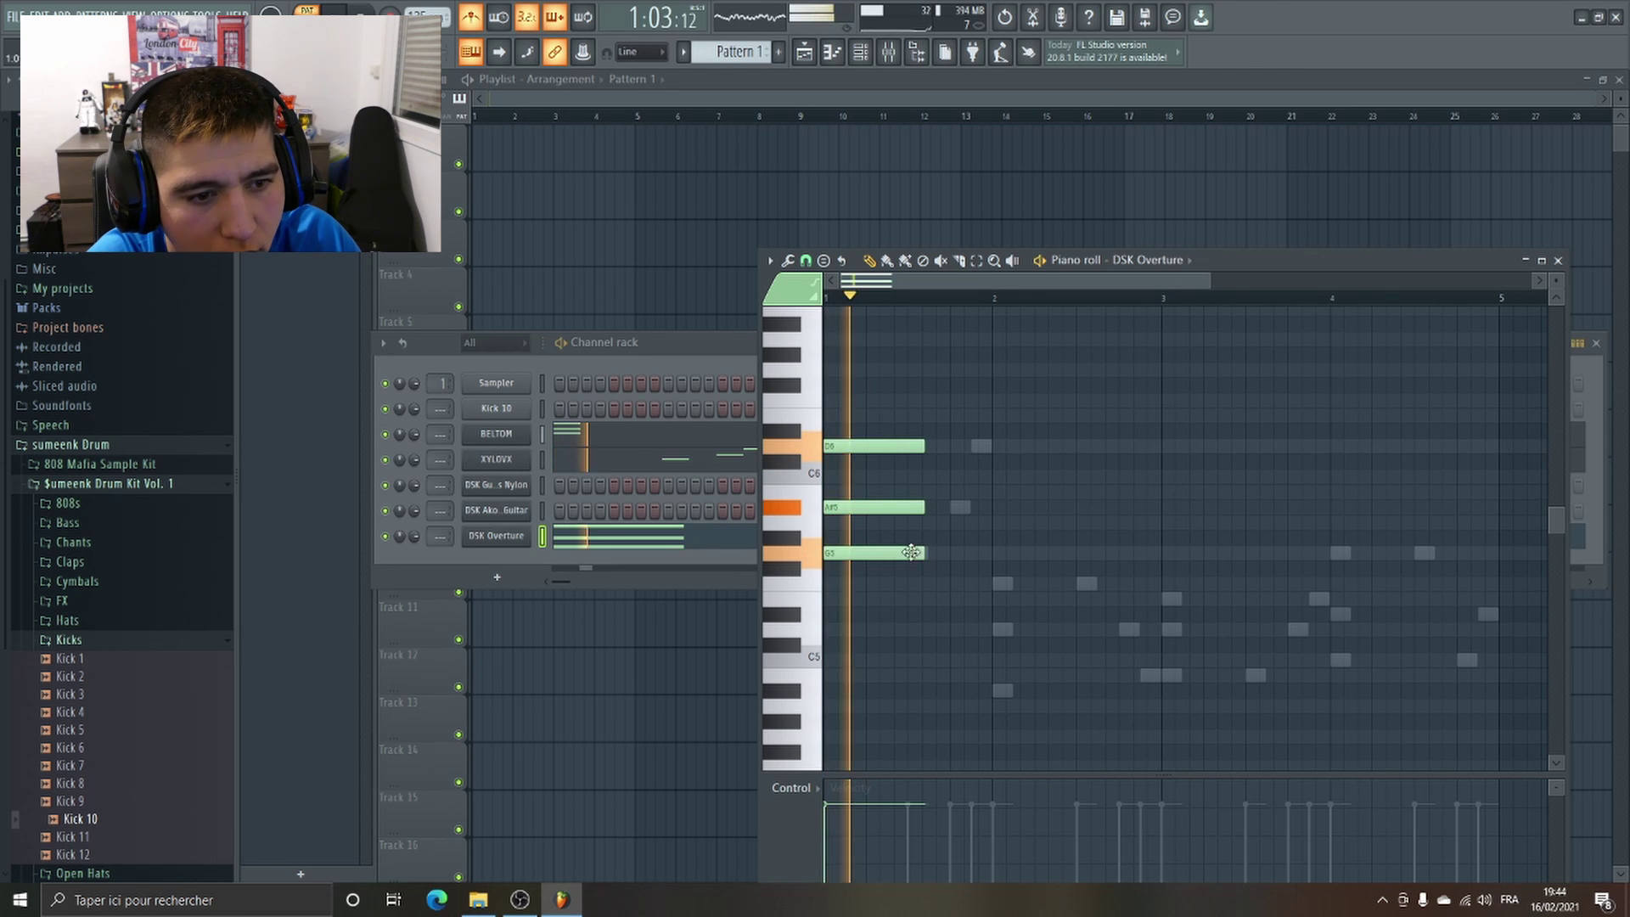
key("space")
key("F7")
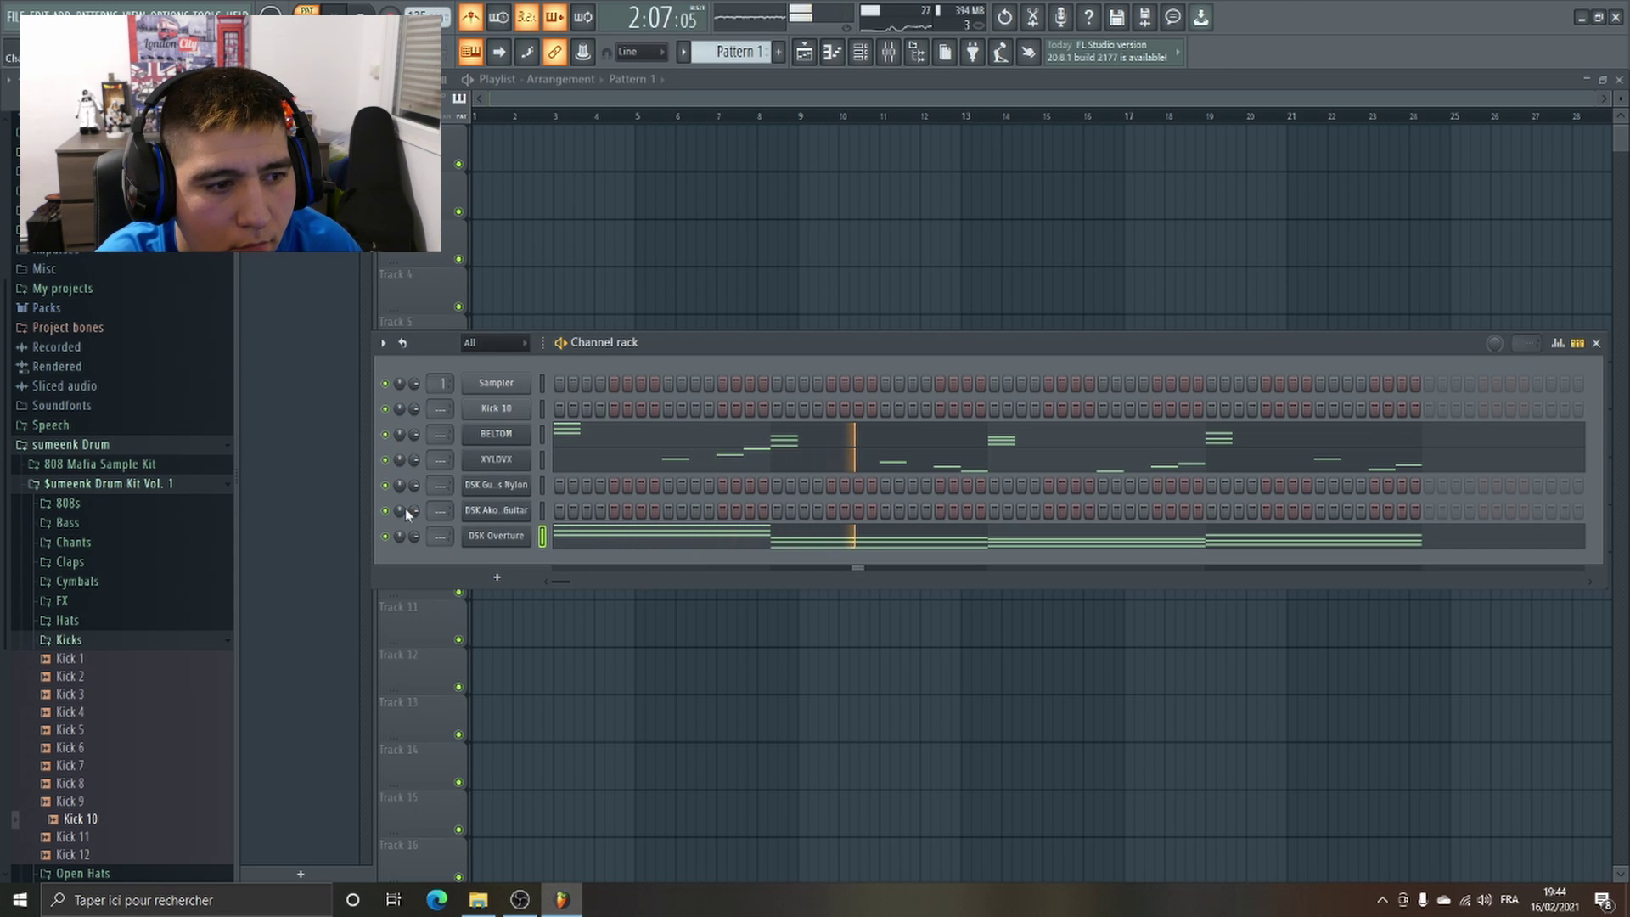
Audition the DSK Overture presets during playback and switch the instrument to Full Strings.
left_click(492, 536)
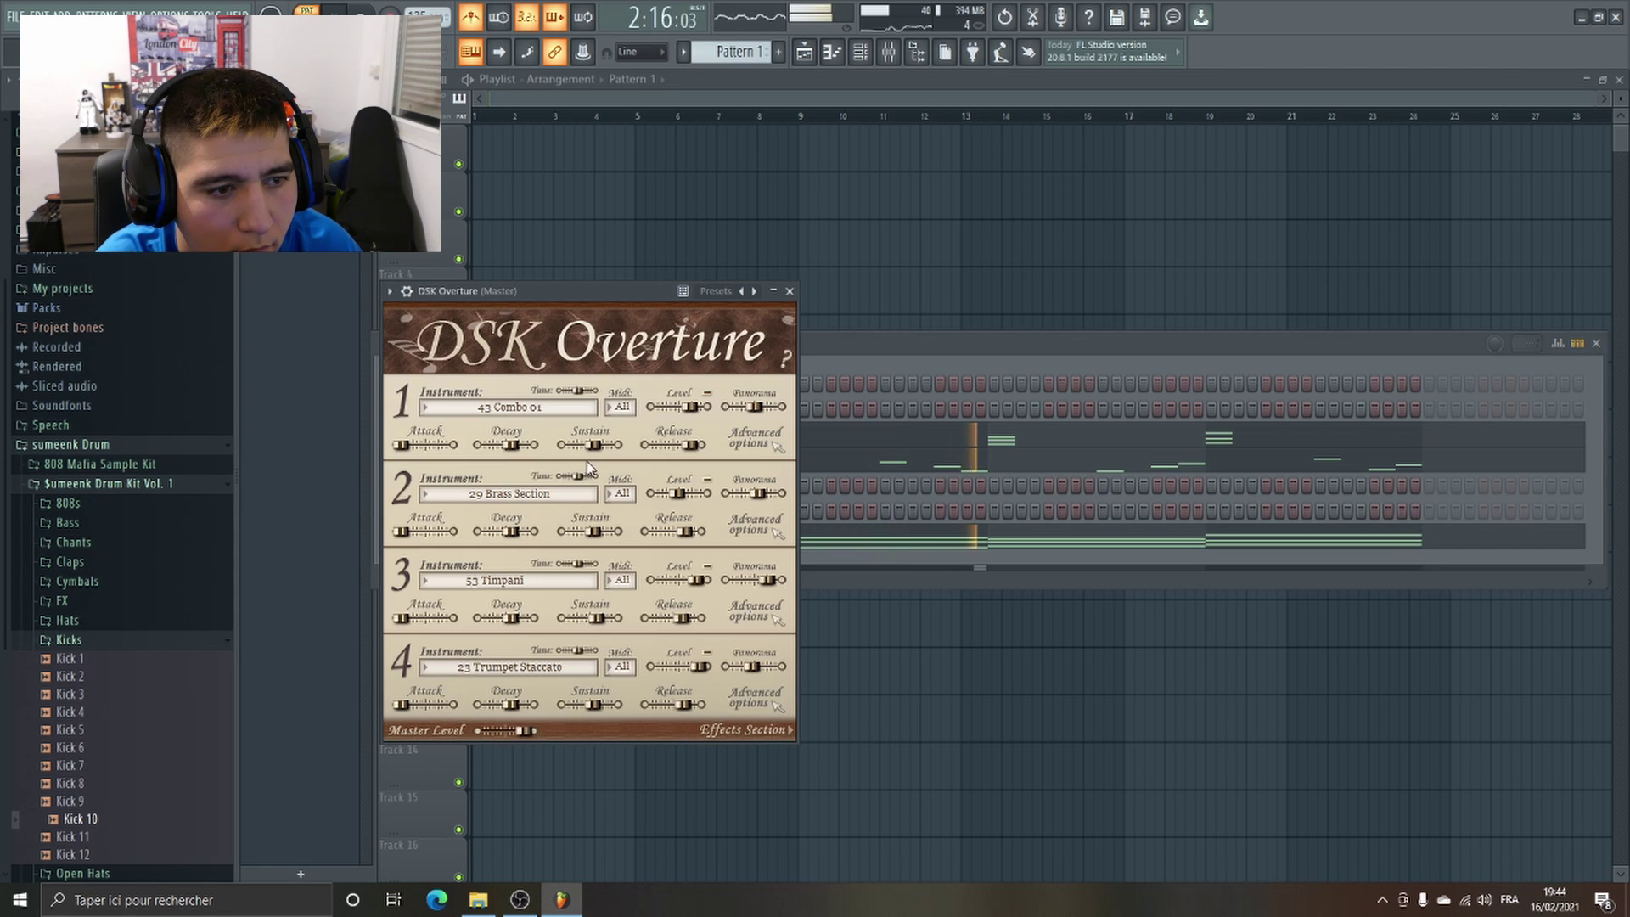
left_click(756, 293)
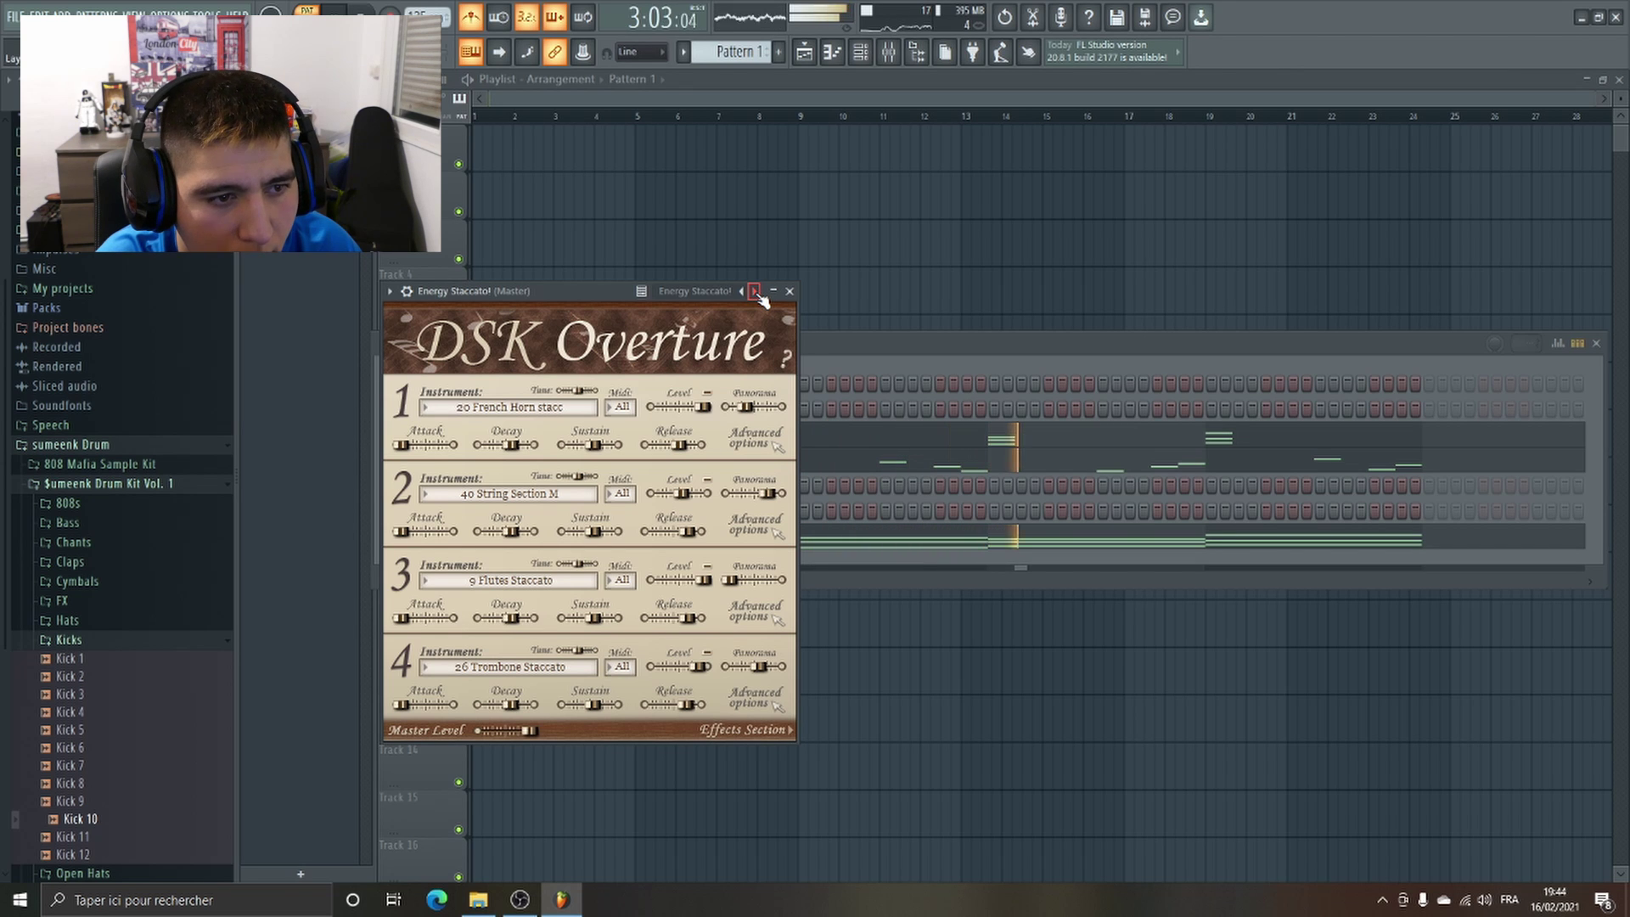
left_click(756, 292)
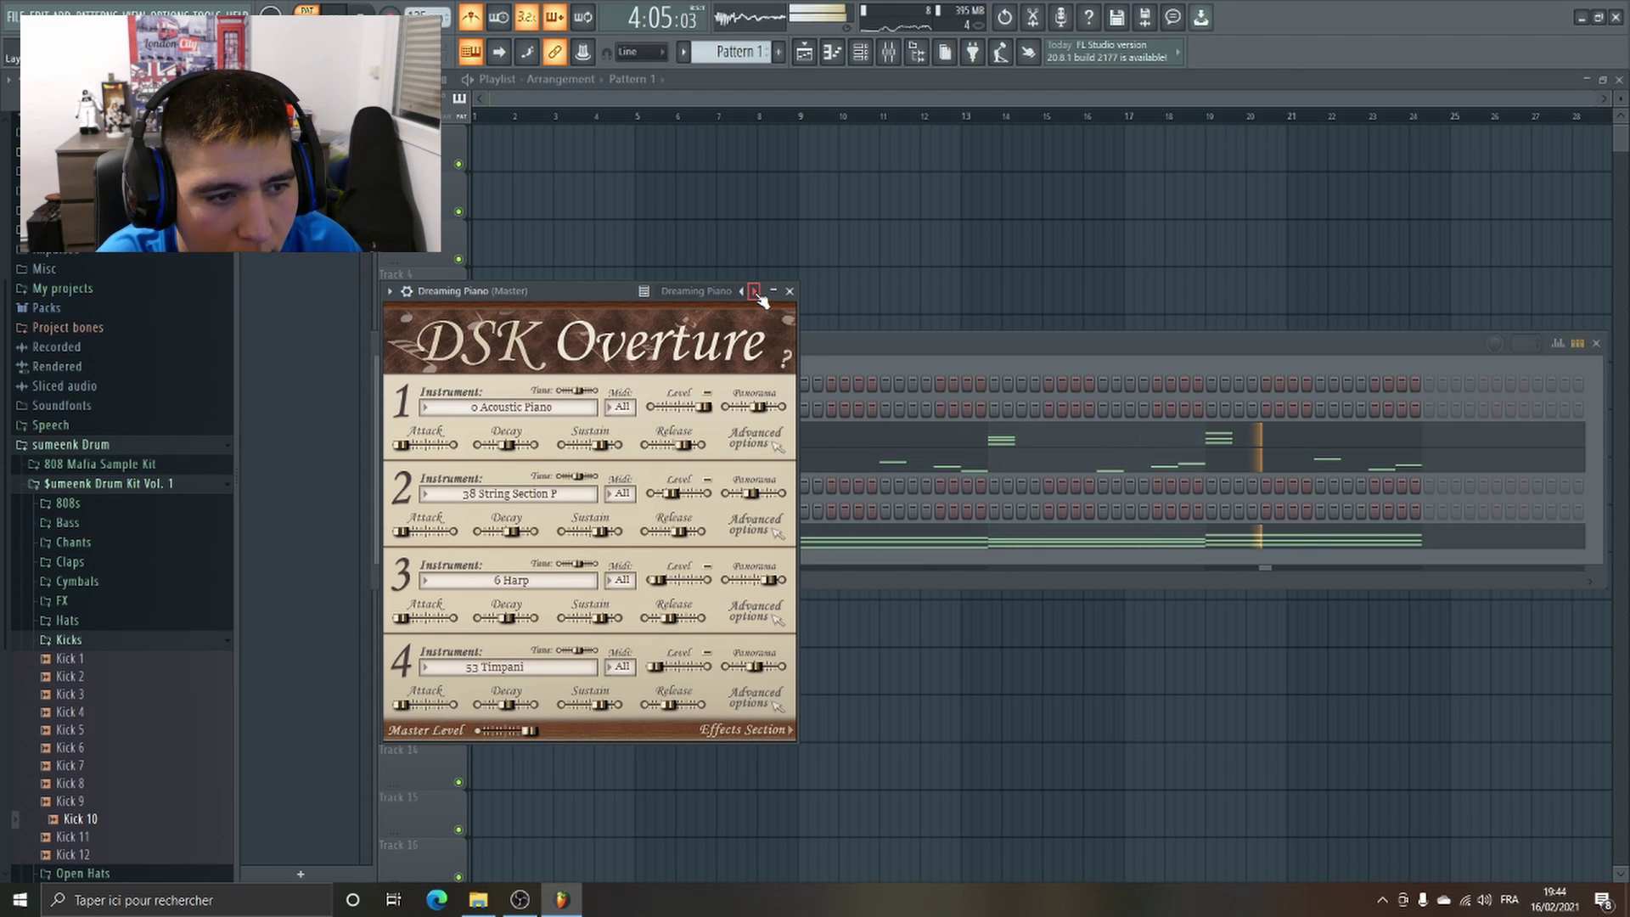
left_click(756, 293)
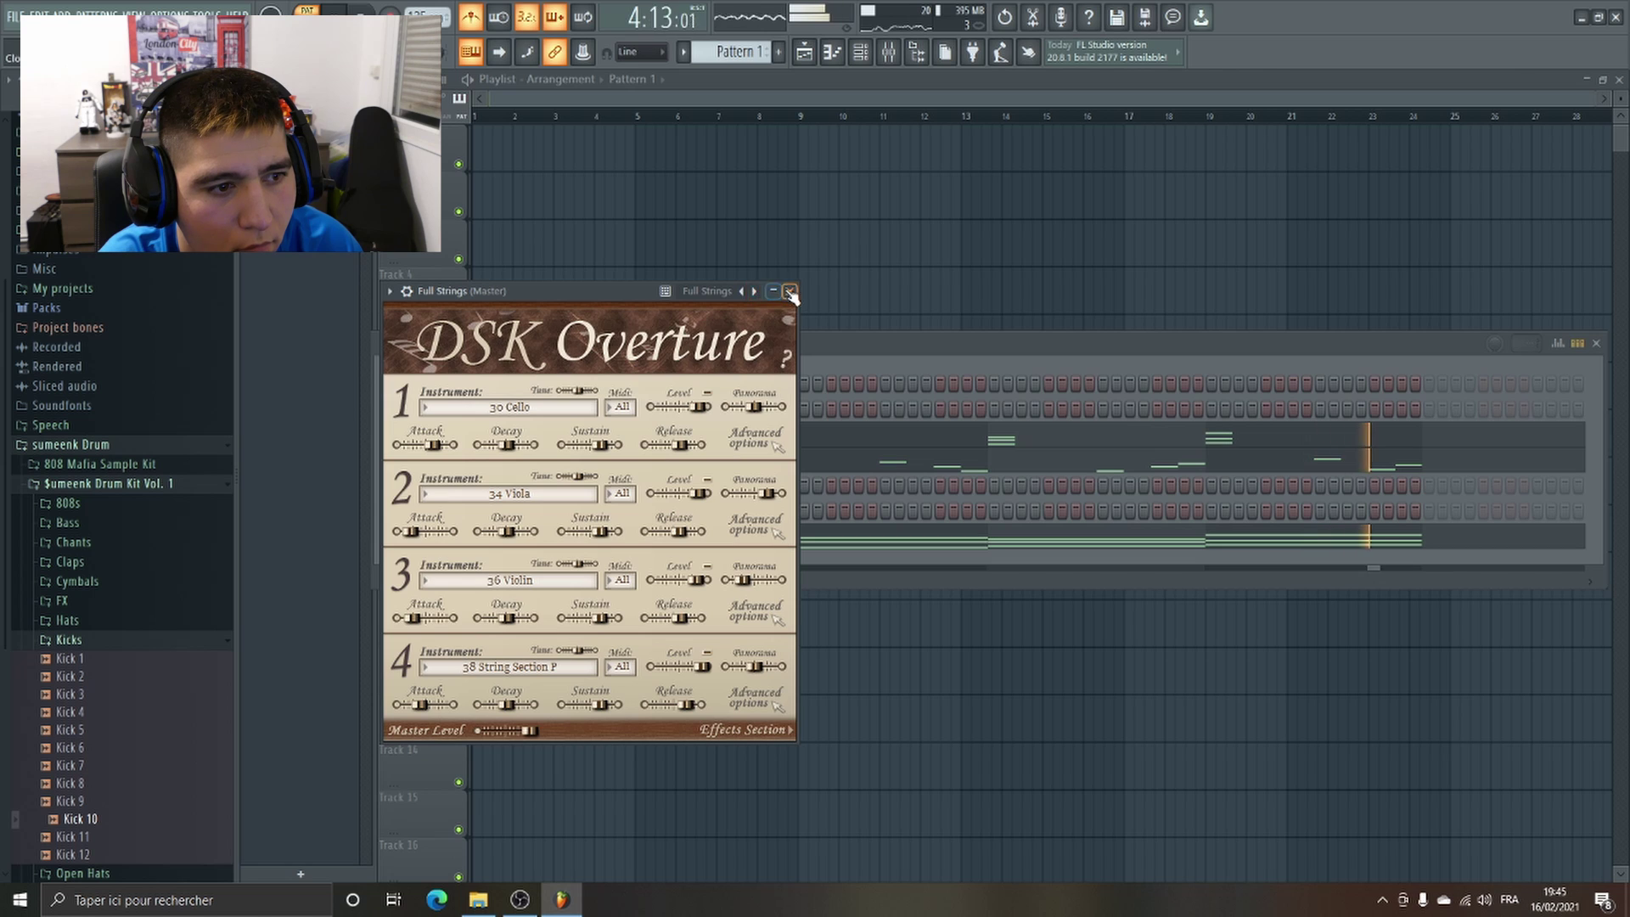
left_click(790, 291)
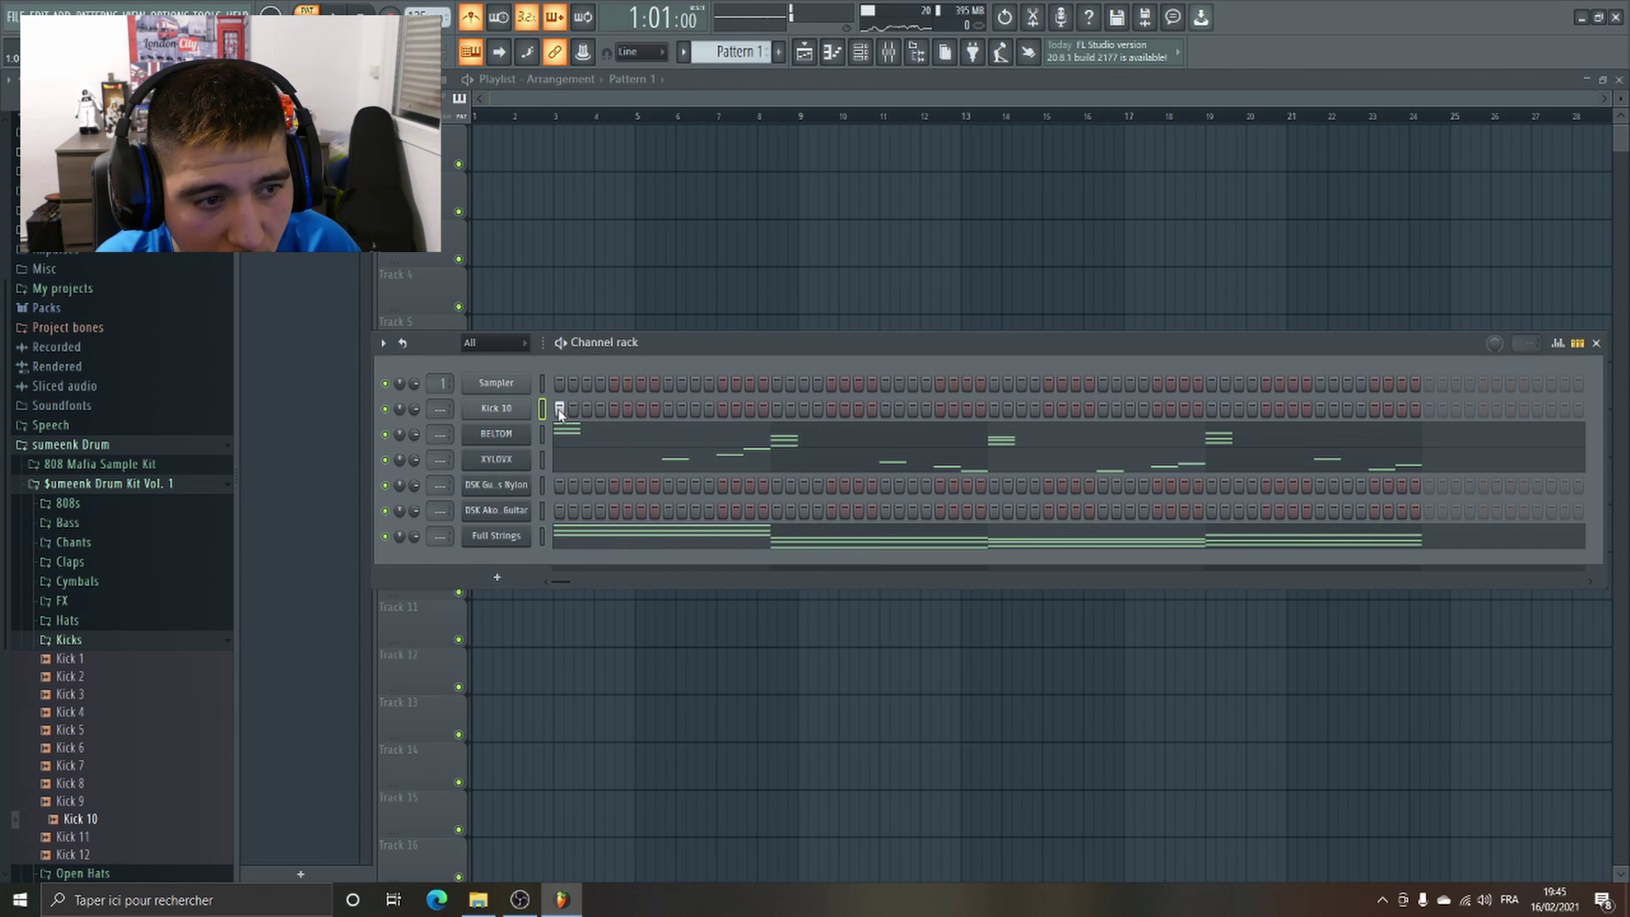
Program the Kick 10 pattern across four bars, with hits on steps 1, 3, 5 and 17 and on the last three steps.
left_click(587, 409)
key("space")
left_click(612, 409)
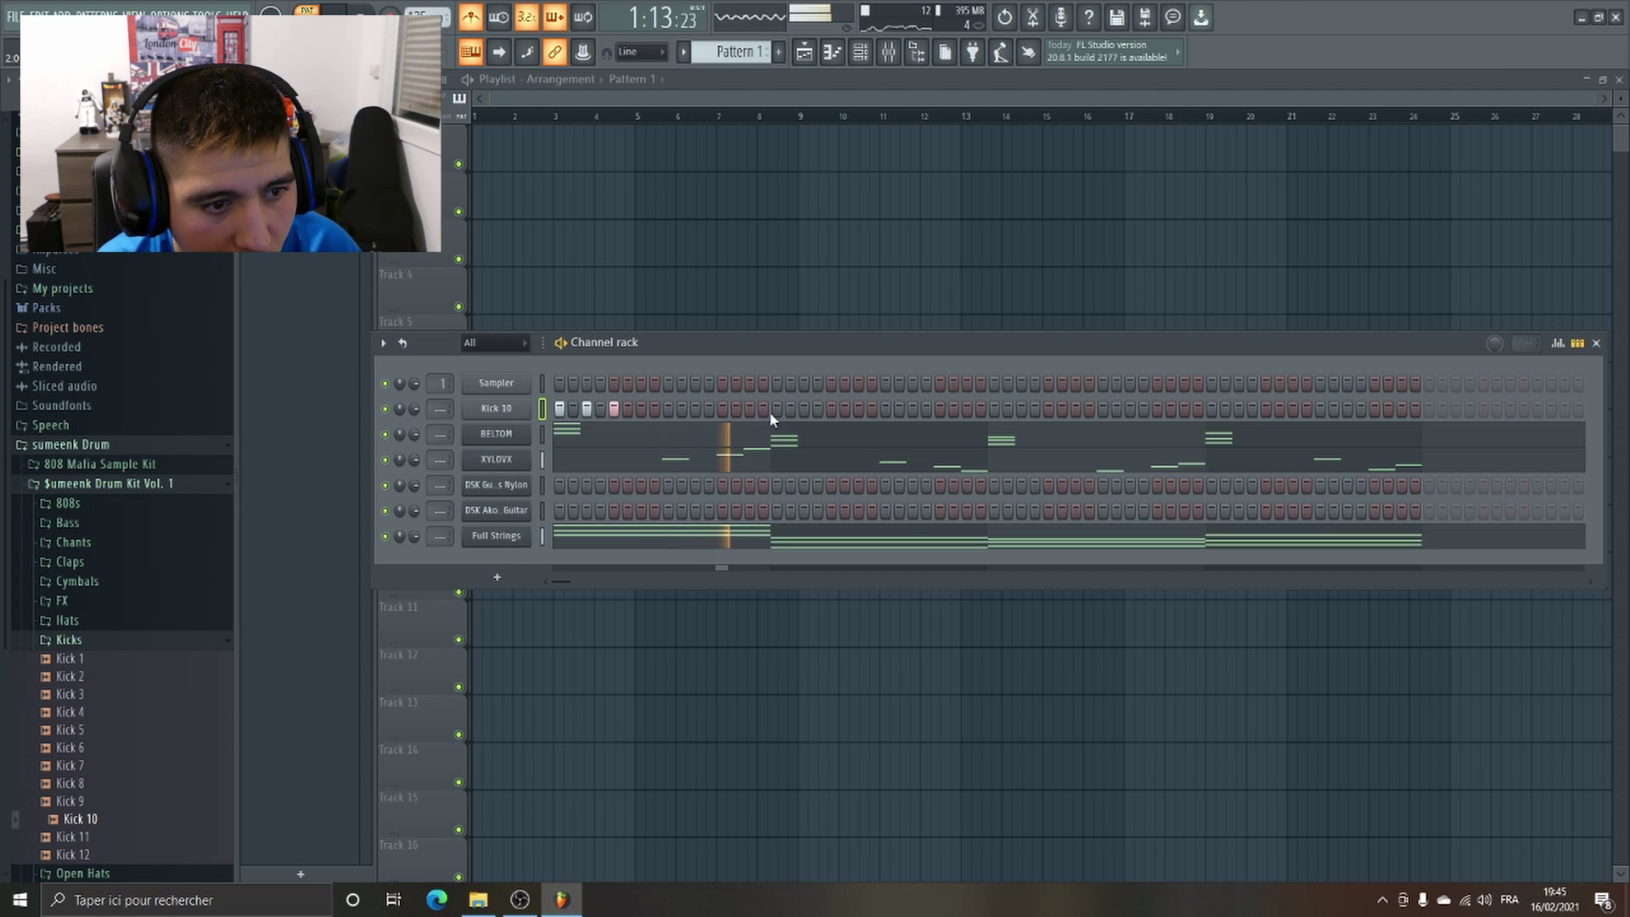
left_click(774, 409)
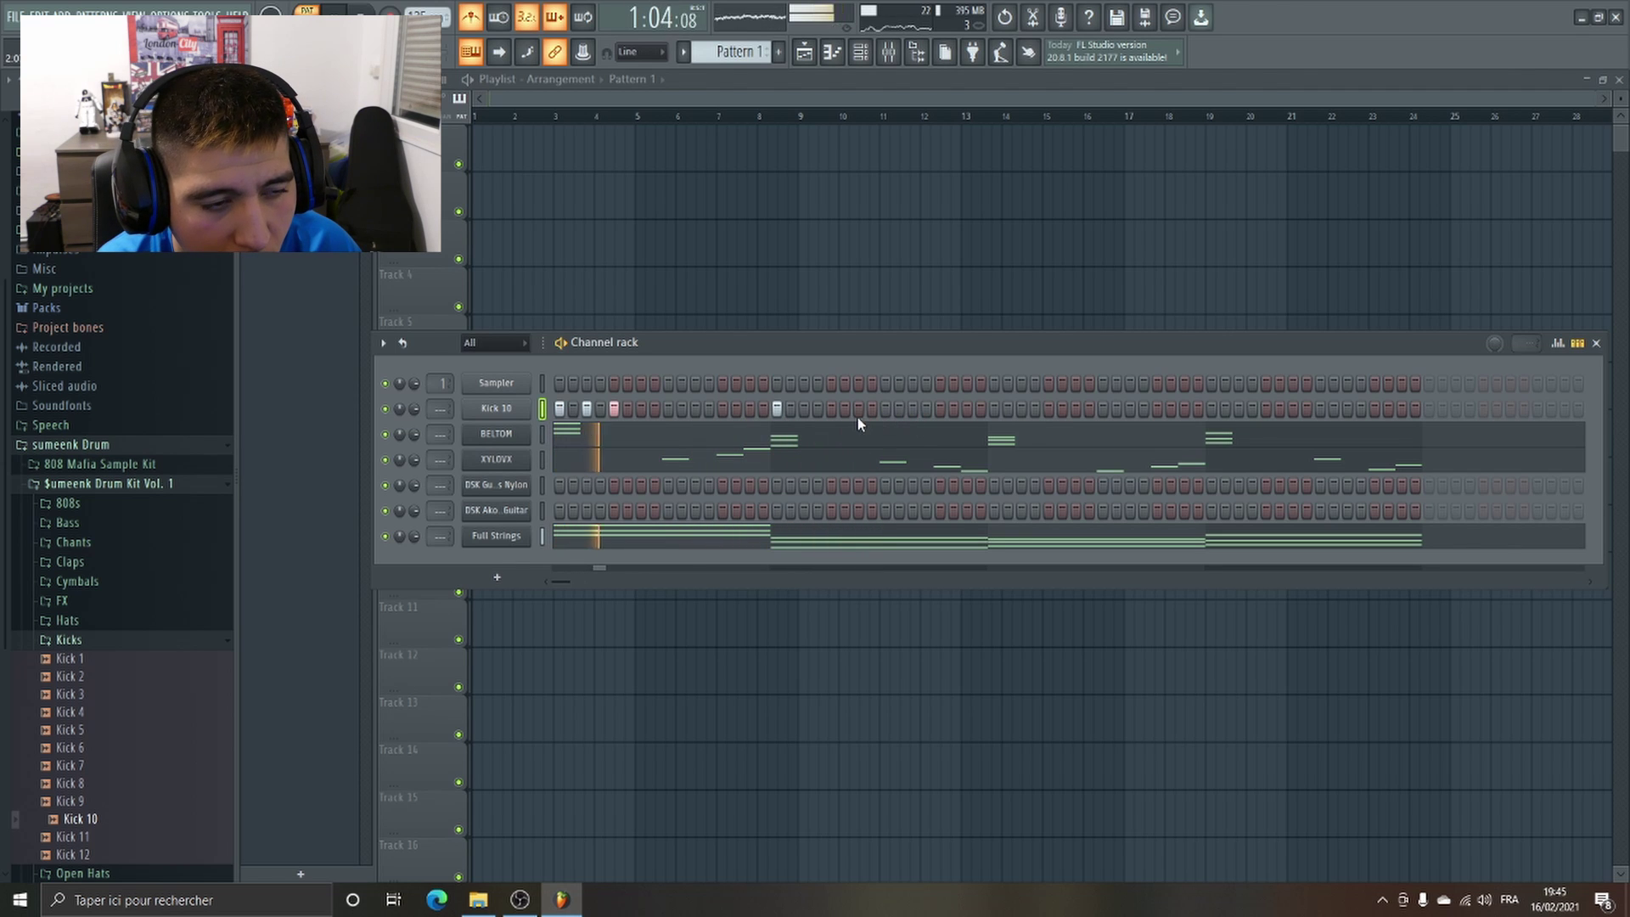
left_click(899, 409)
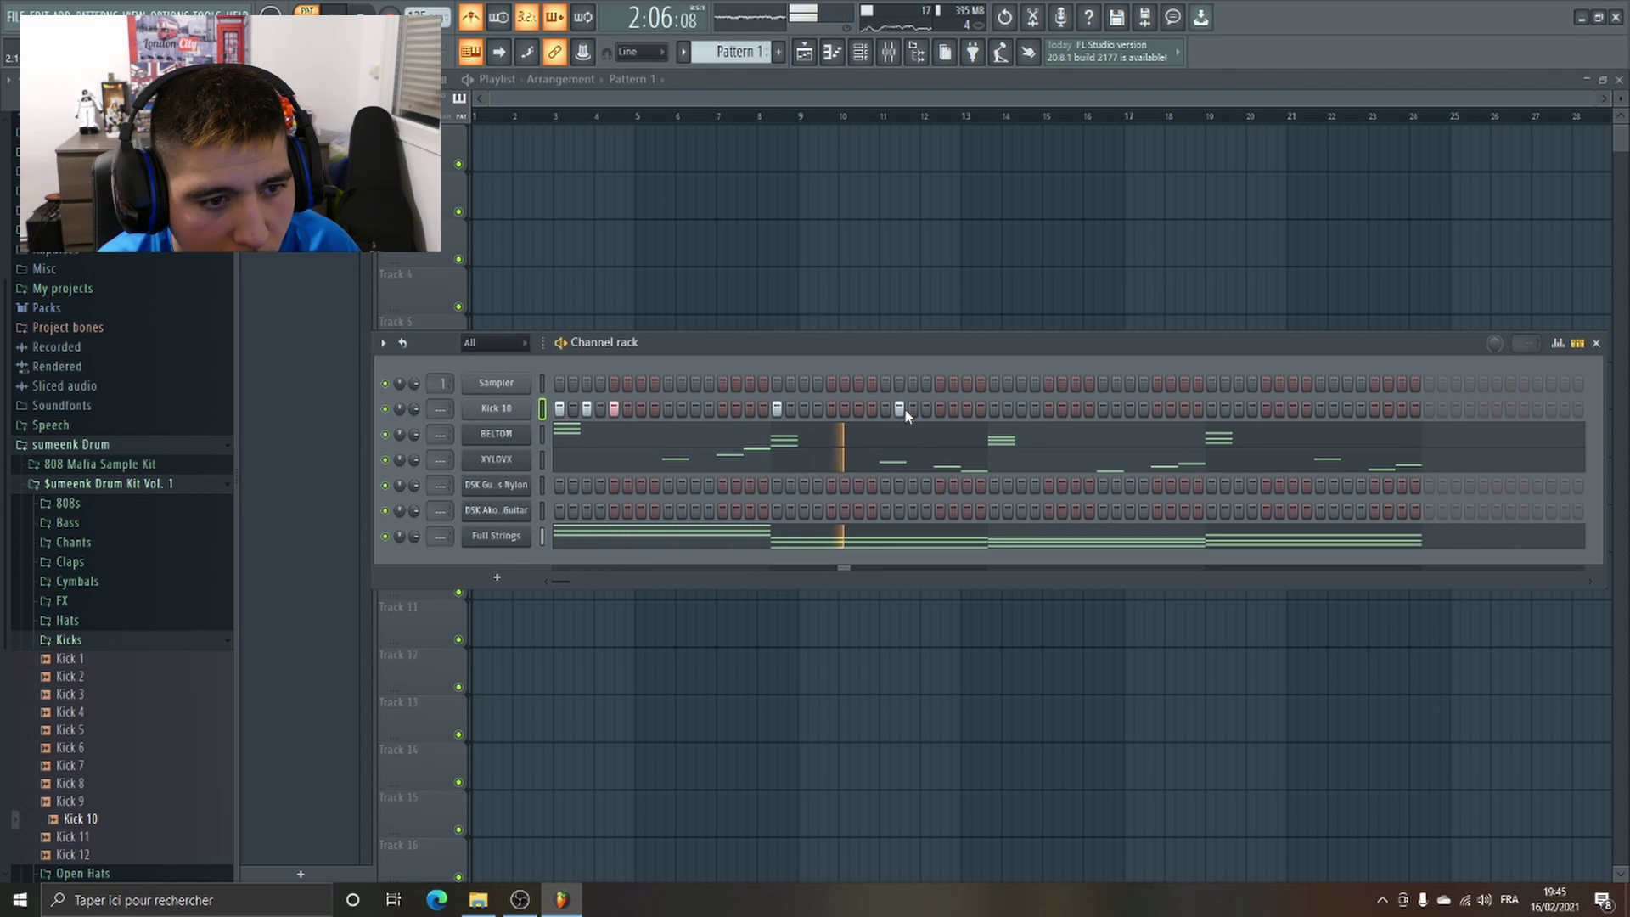
left_click(1388, 408)
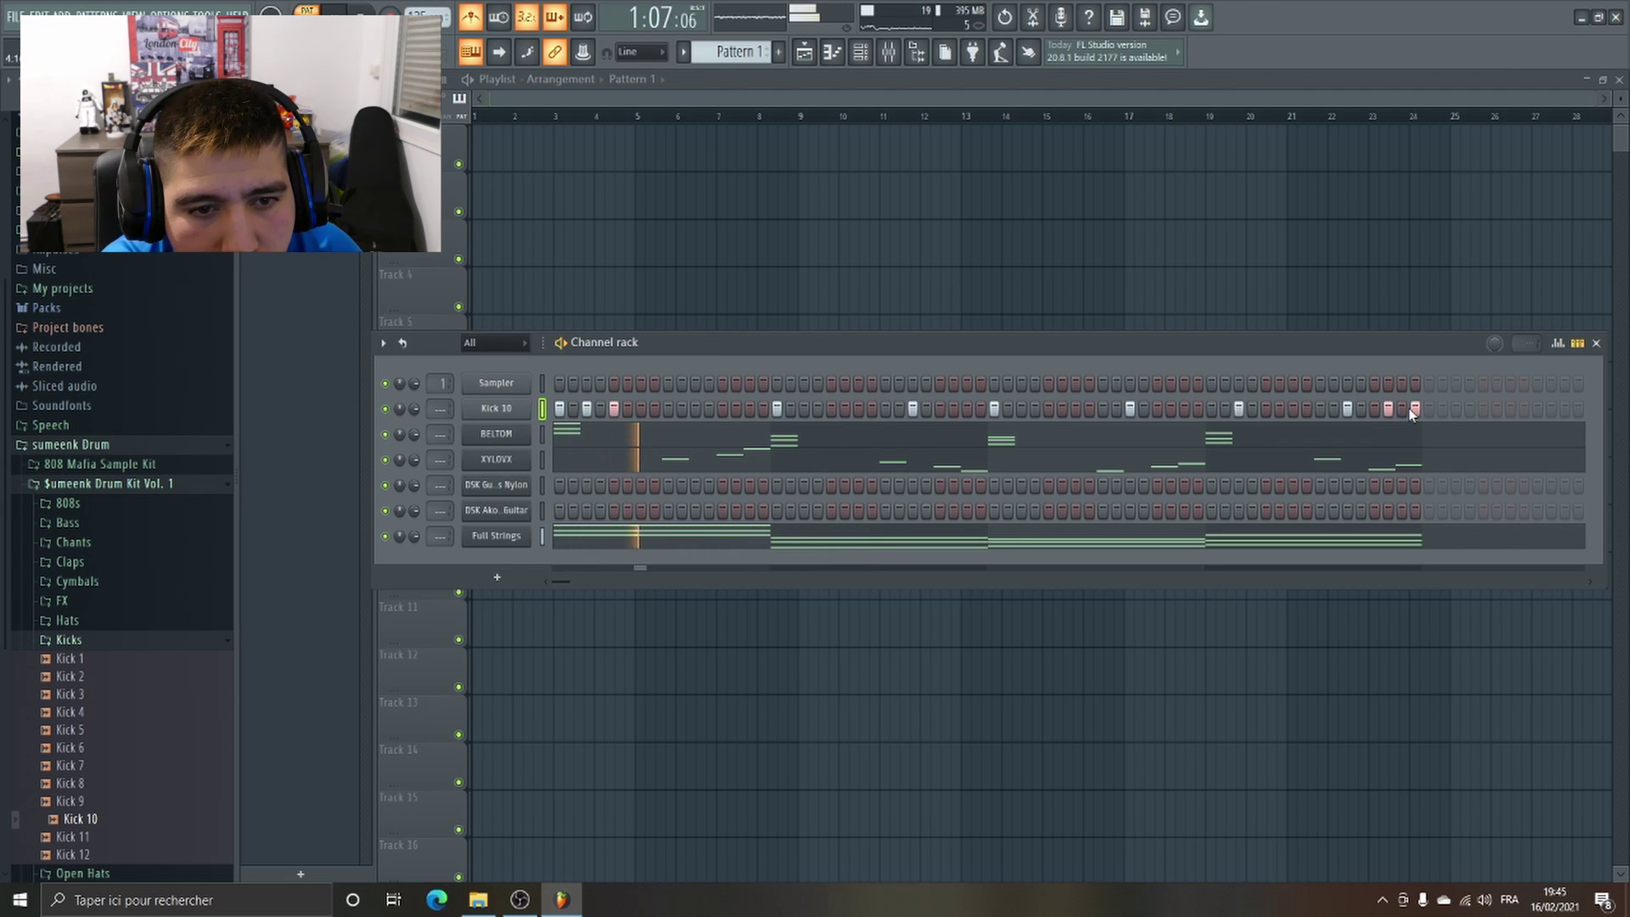
left_click(1414, 409)
left_click(1402, 408)
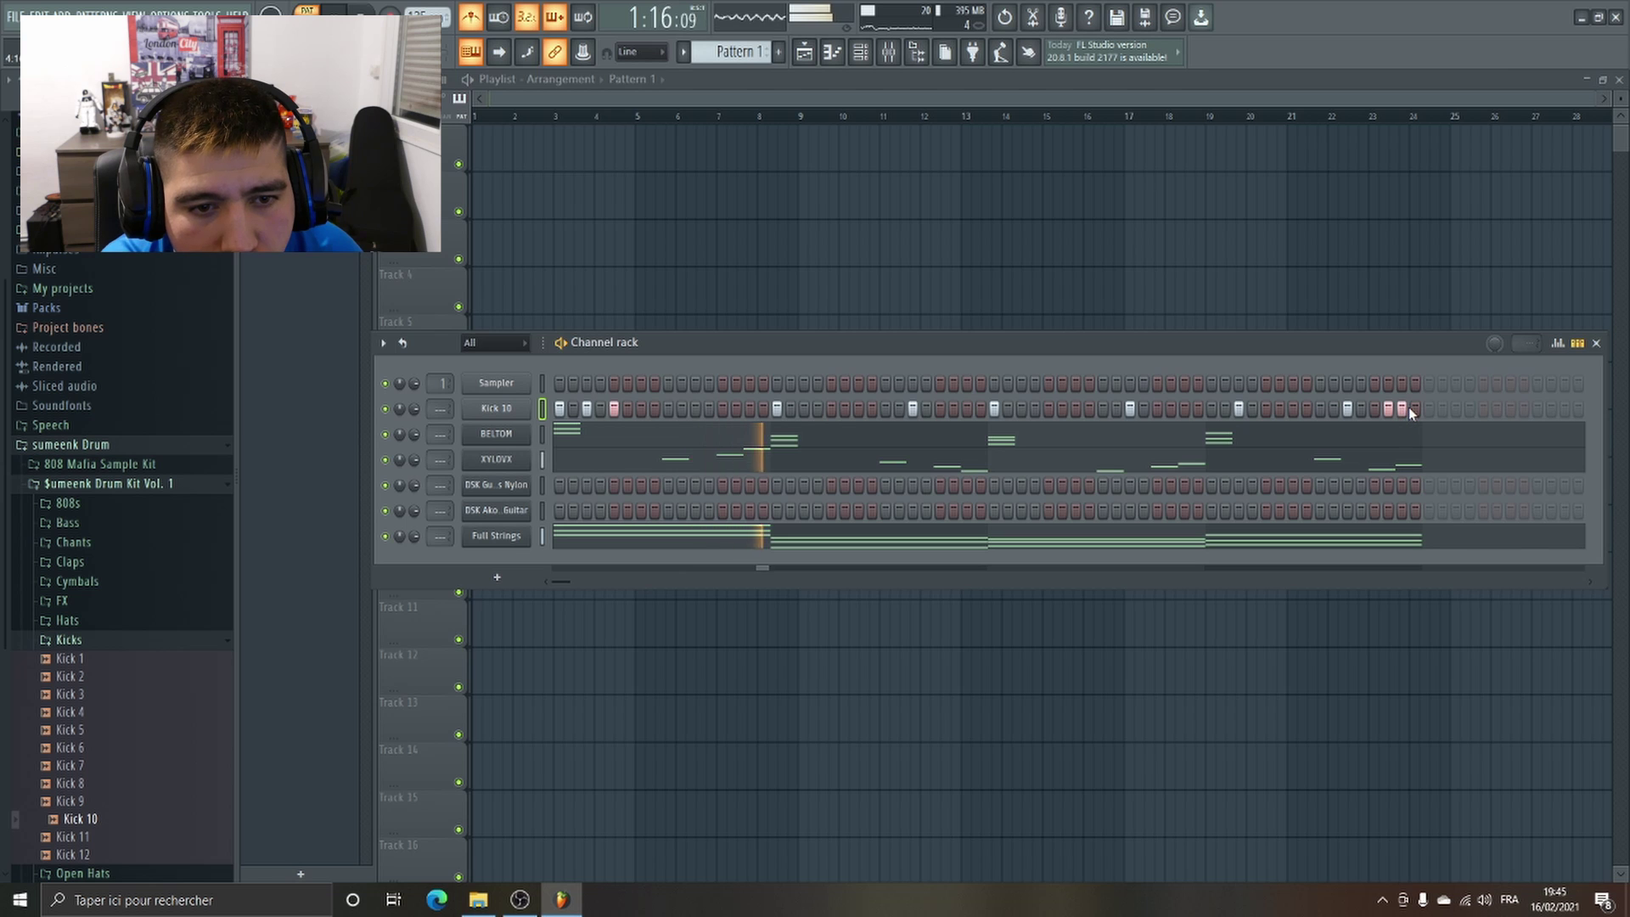
left_click(1416, 409)
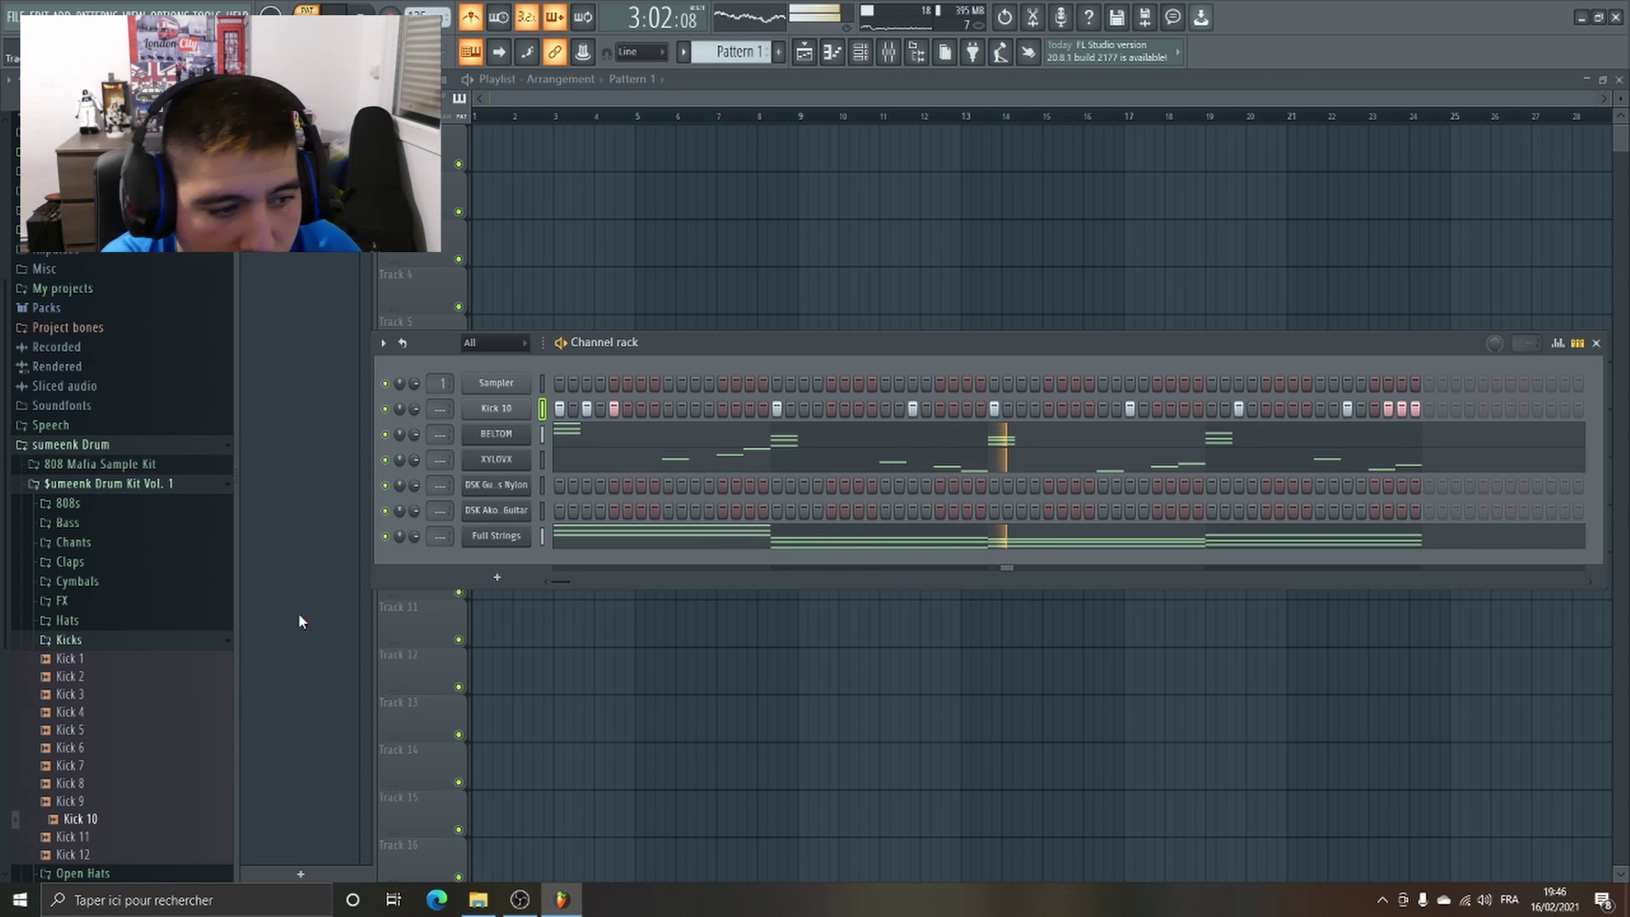
key("space")
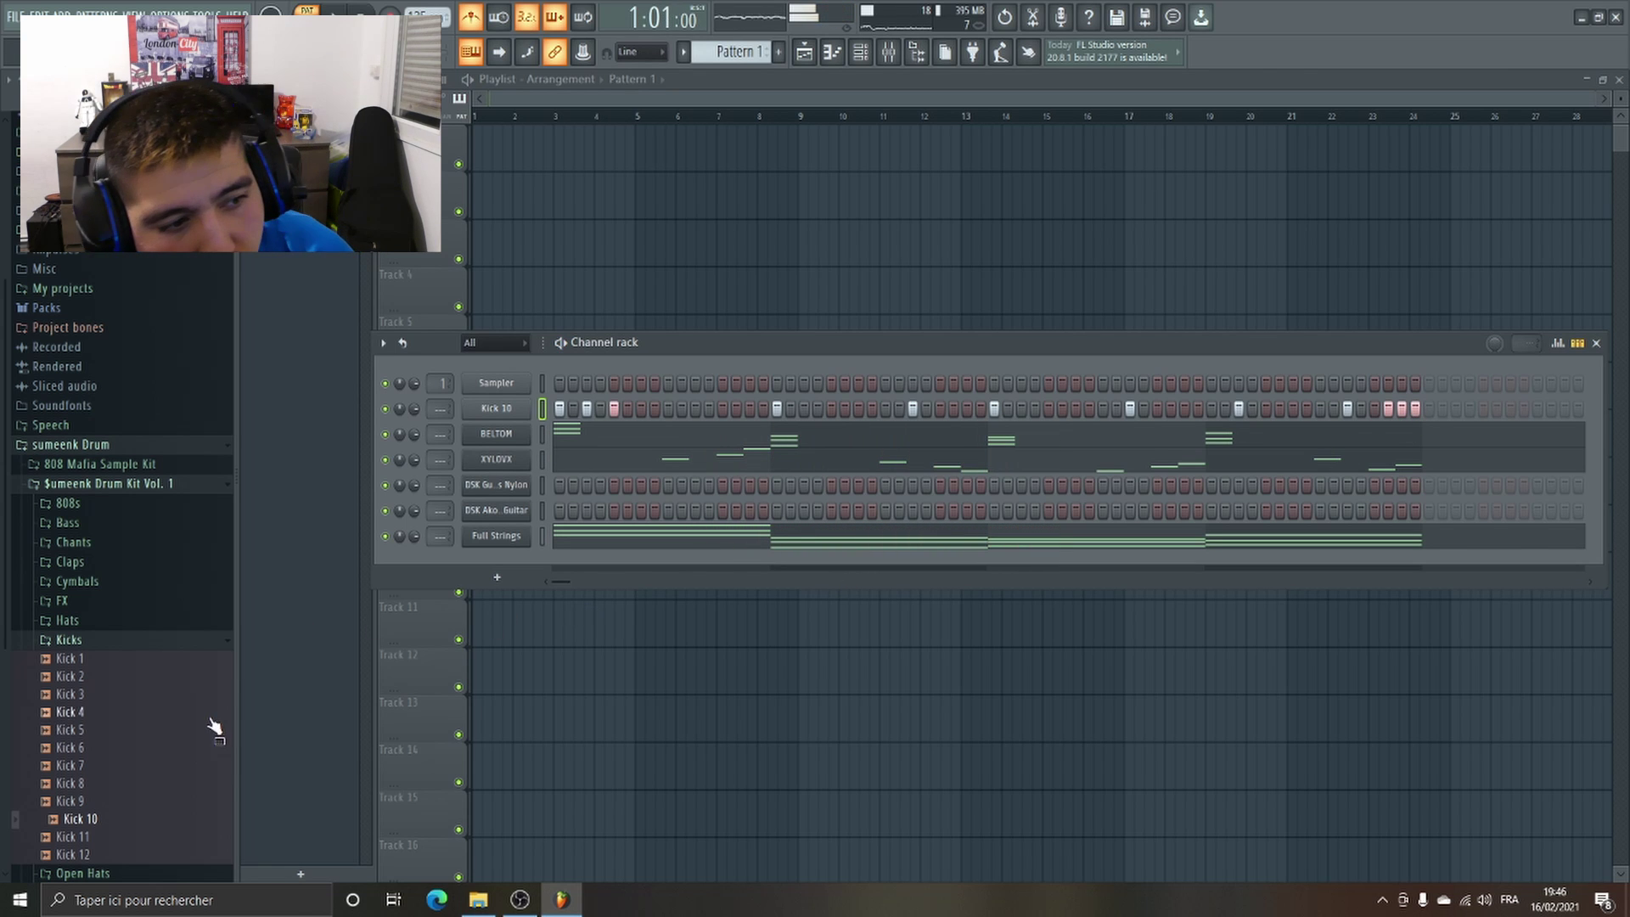
Mute the Kick 10 channel and add a new synth channel with the Syko preset.
left_click(387, 410)
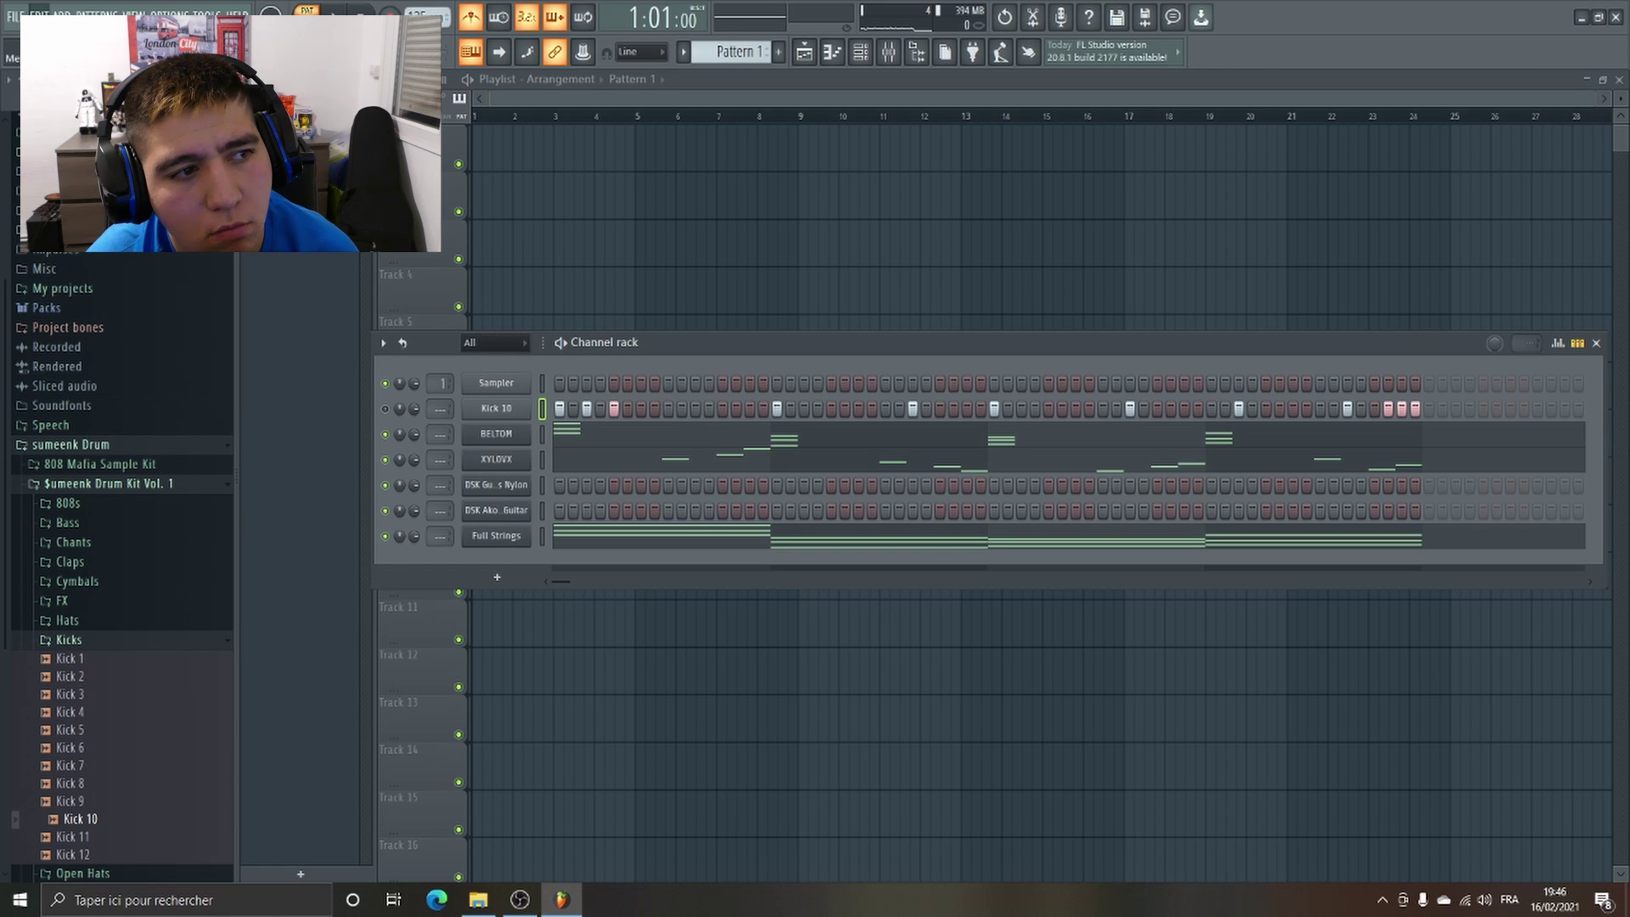
left_click(62, 14)
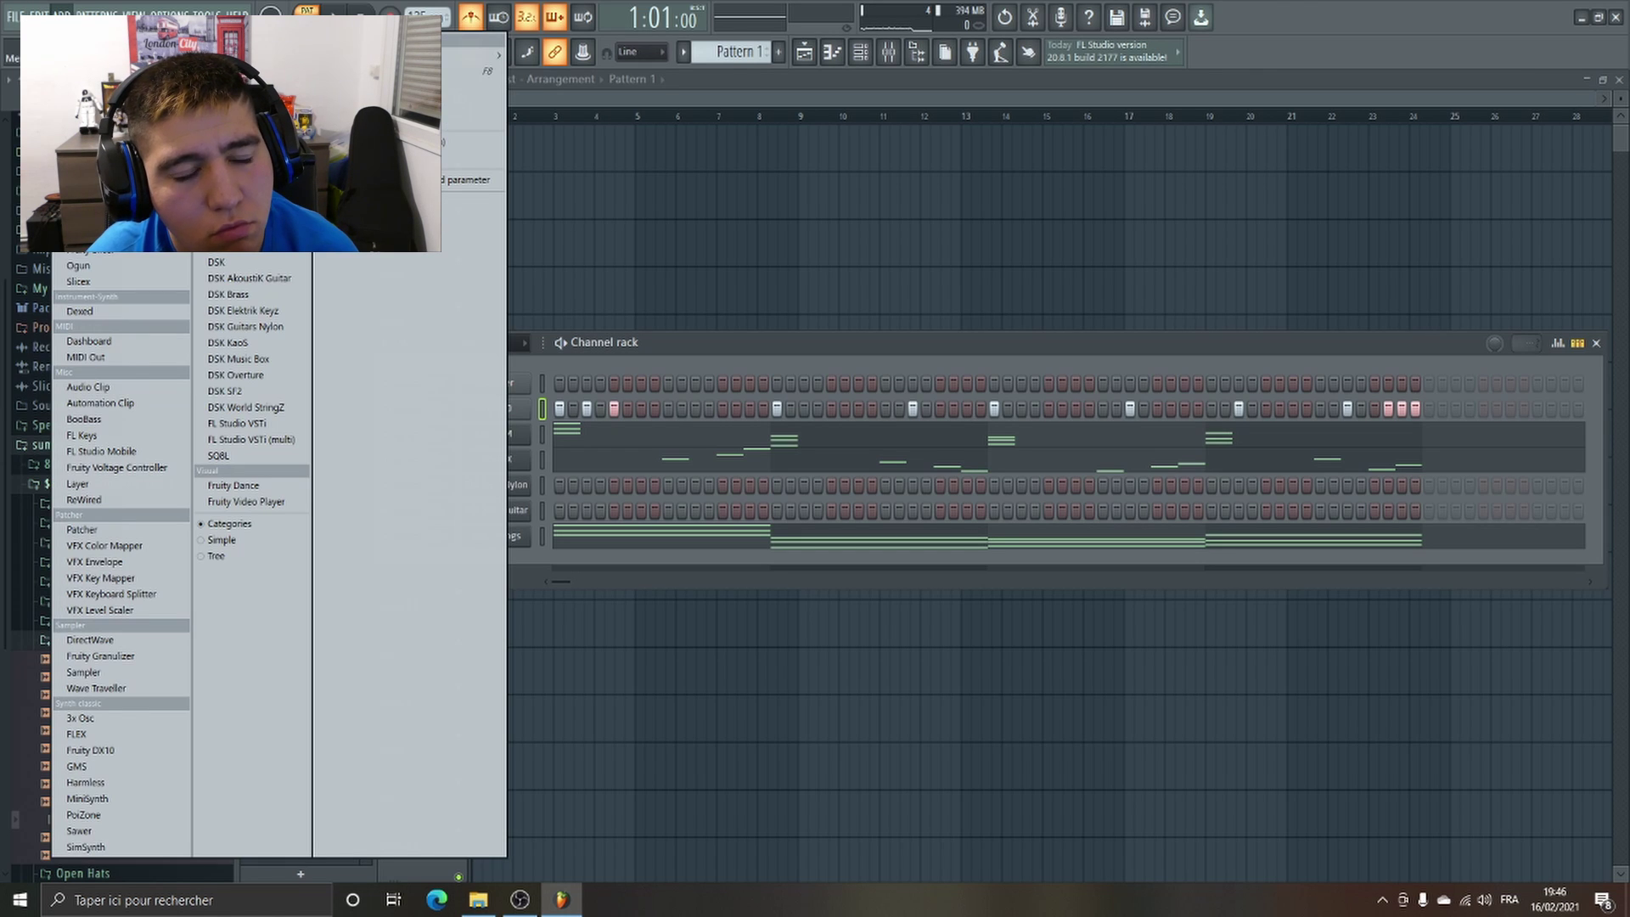
left_click(223, 41)
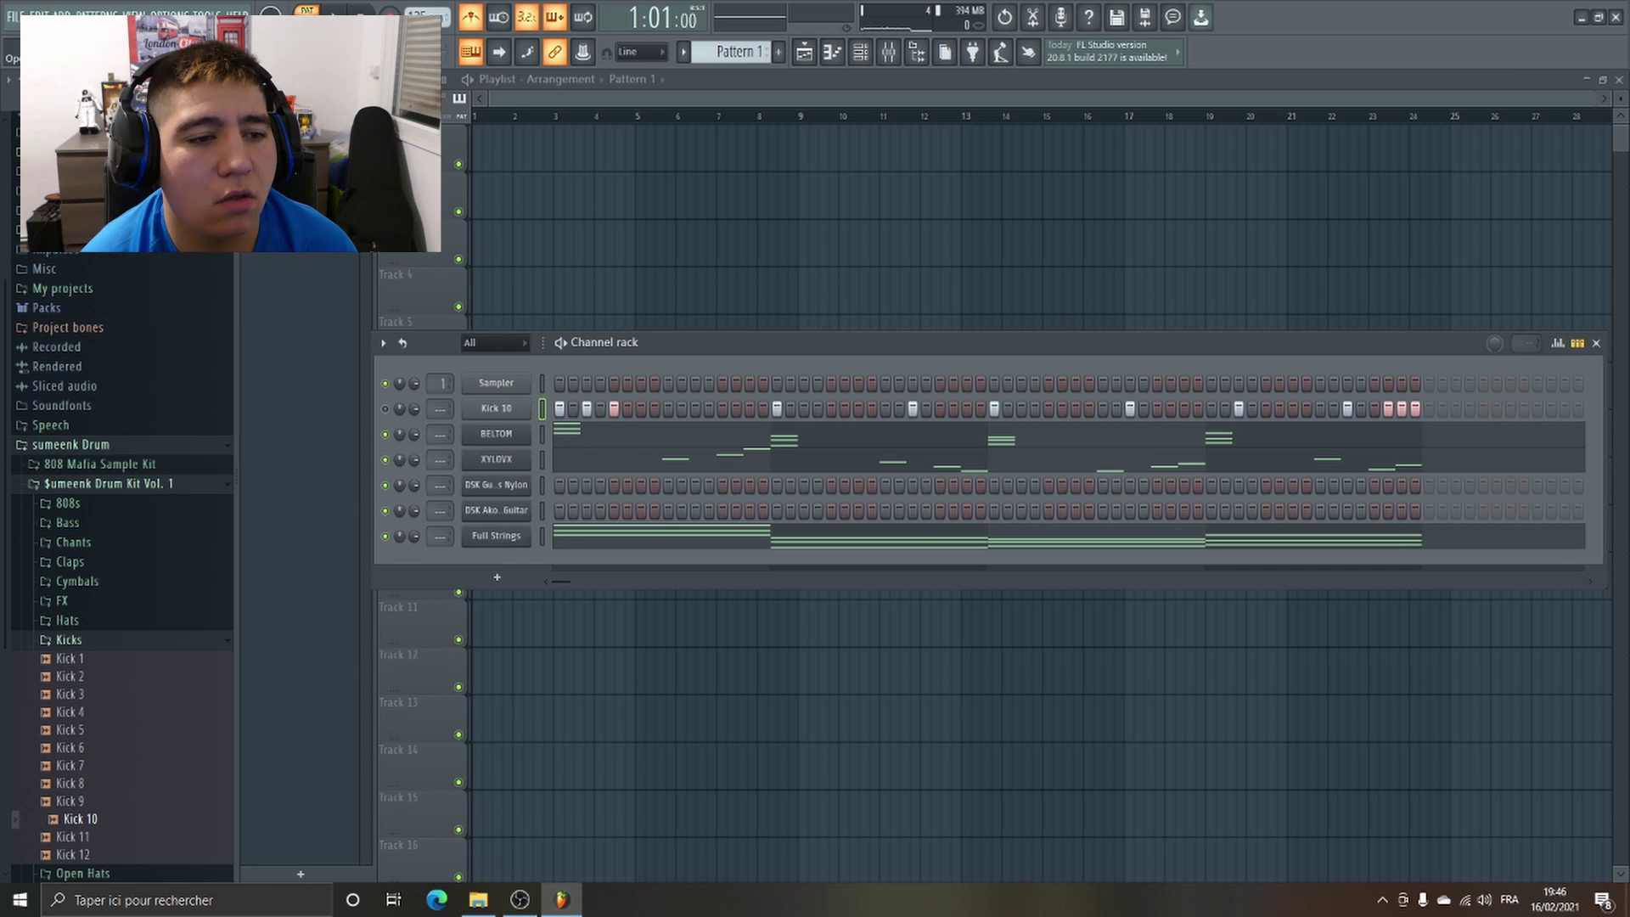
left_click(1043, 316)
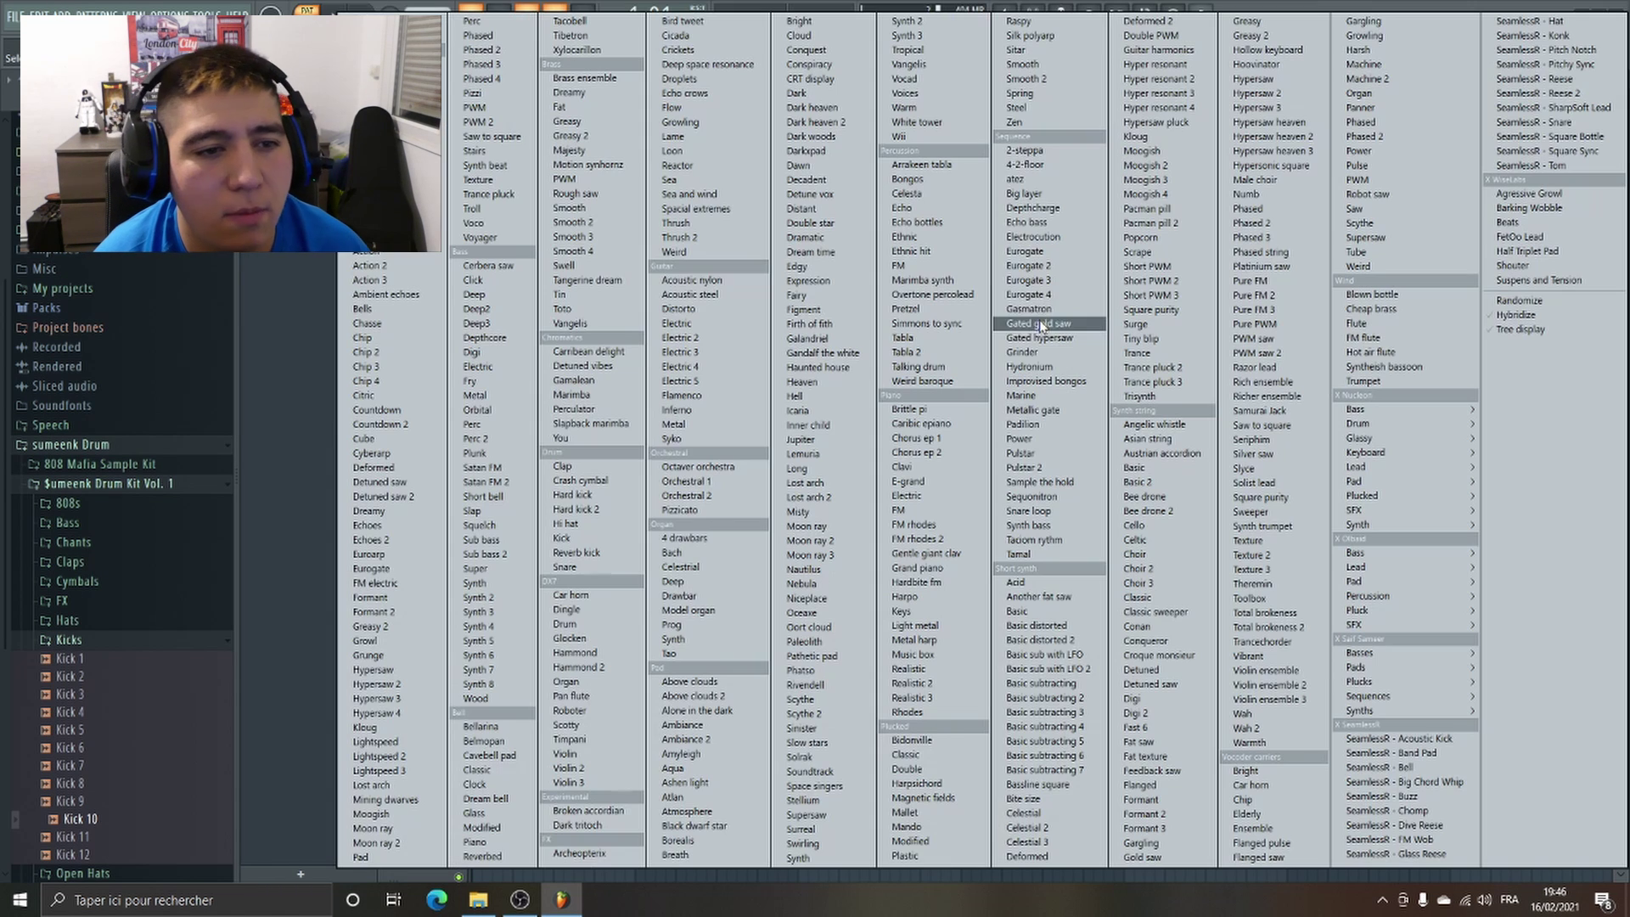
left_click(671, 439)
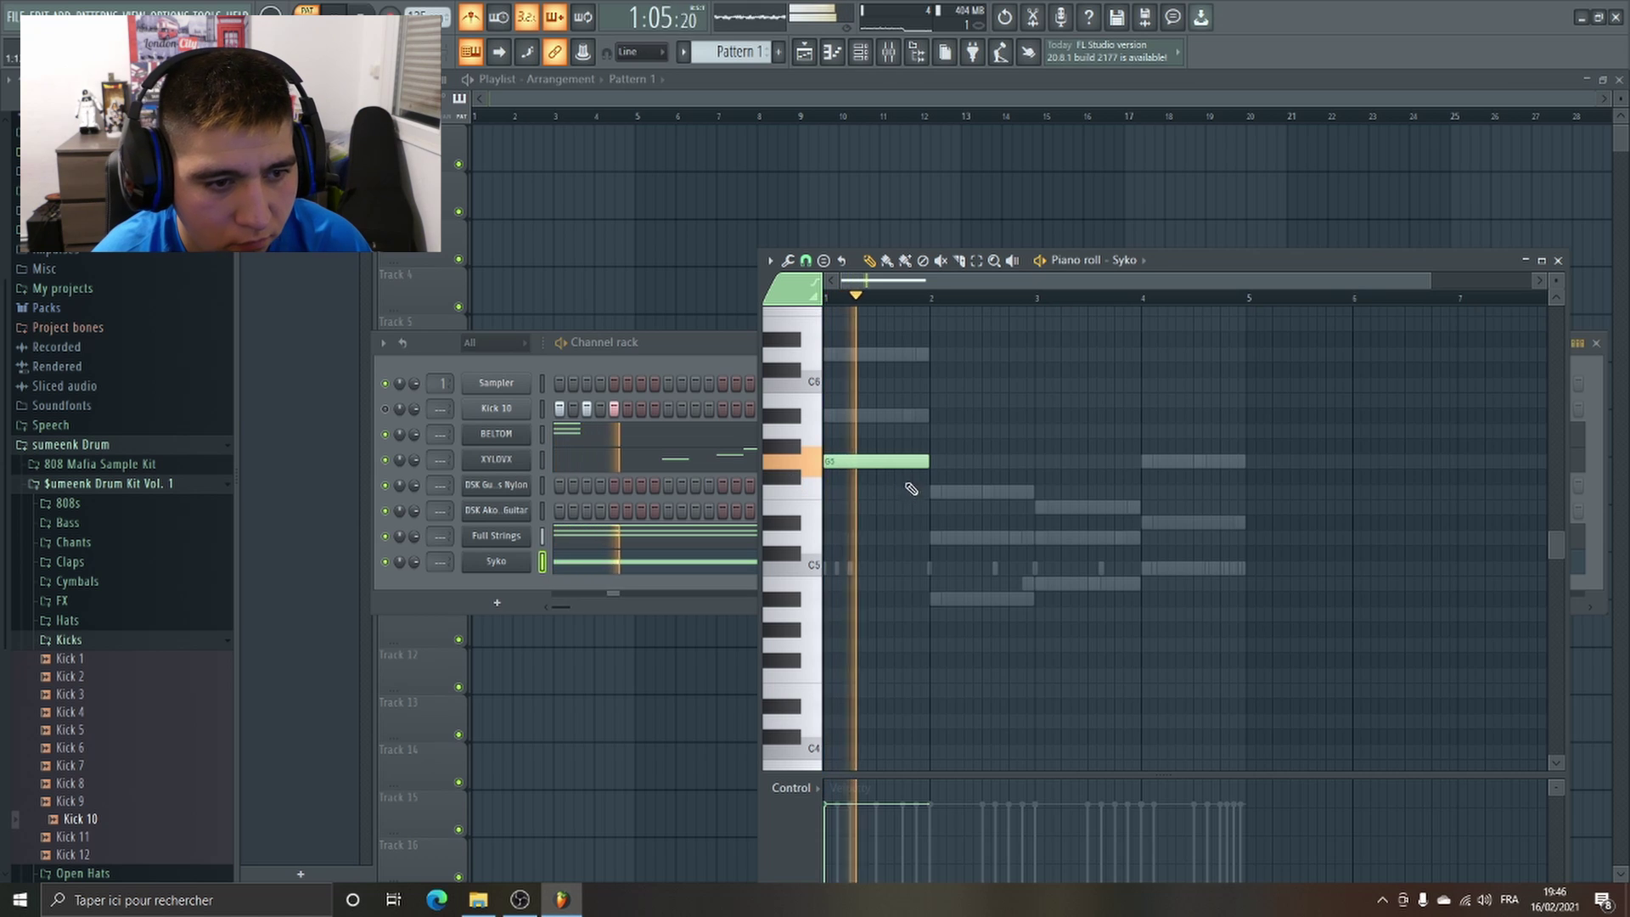
Add full-bar Syko notes A#5 and D6 in bar 1, F5, D5 and A#4 in bar 2, and E5, D5 and B4 in bar 3.
left_click_drag(858, 415, 830, 415)
left_click(829, 354)
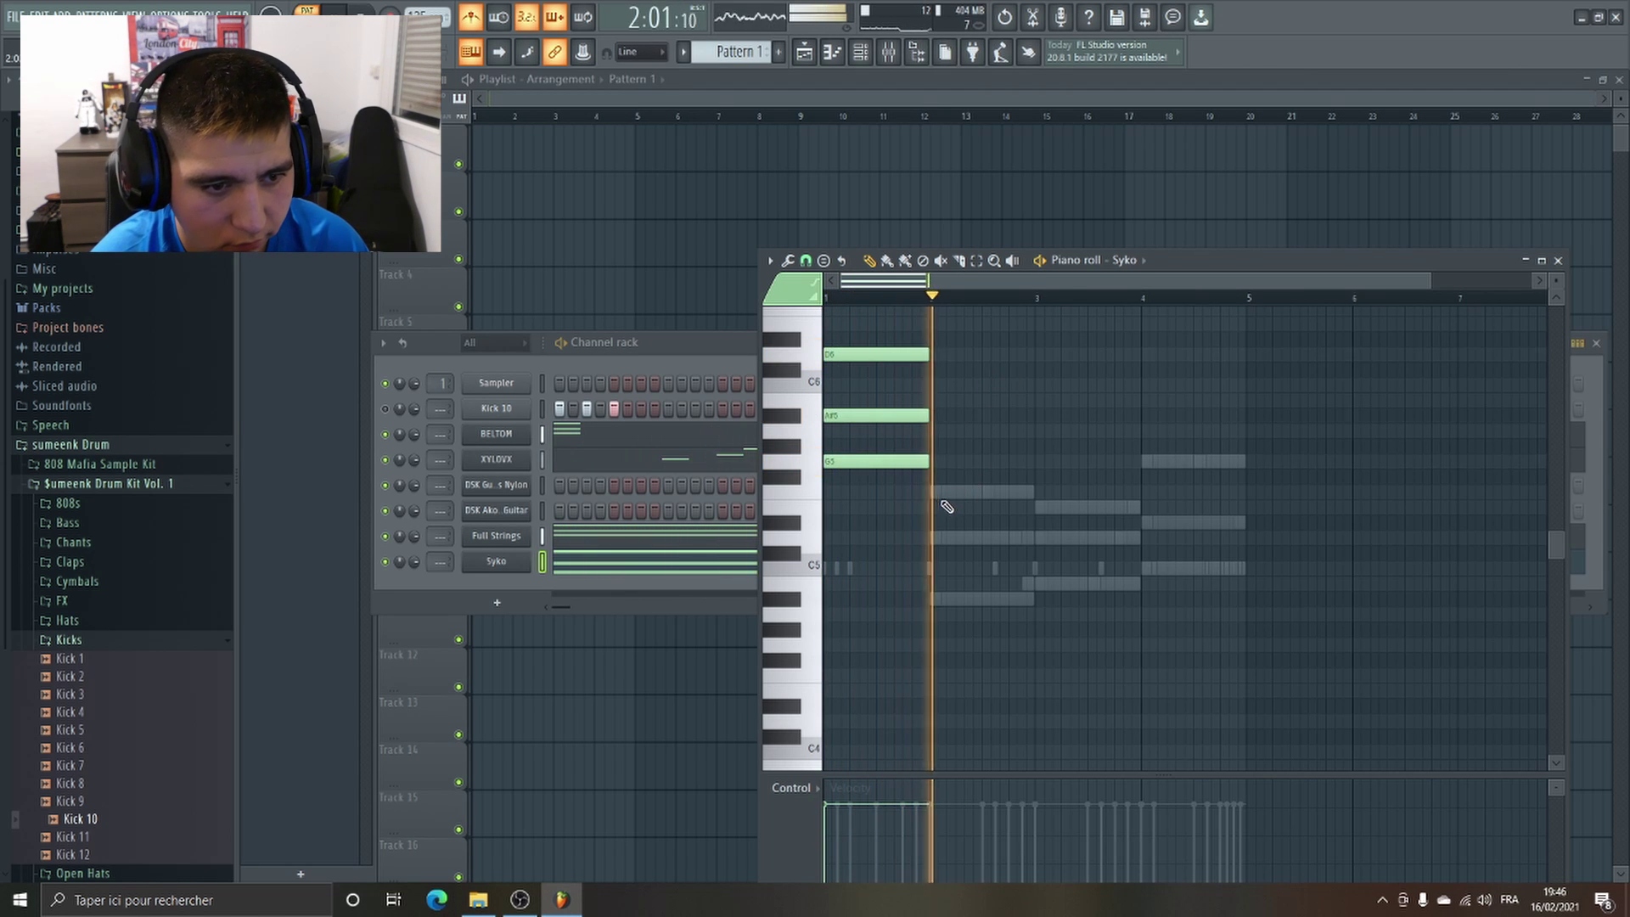
left_click(938, 493)
left_click(930, 535)
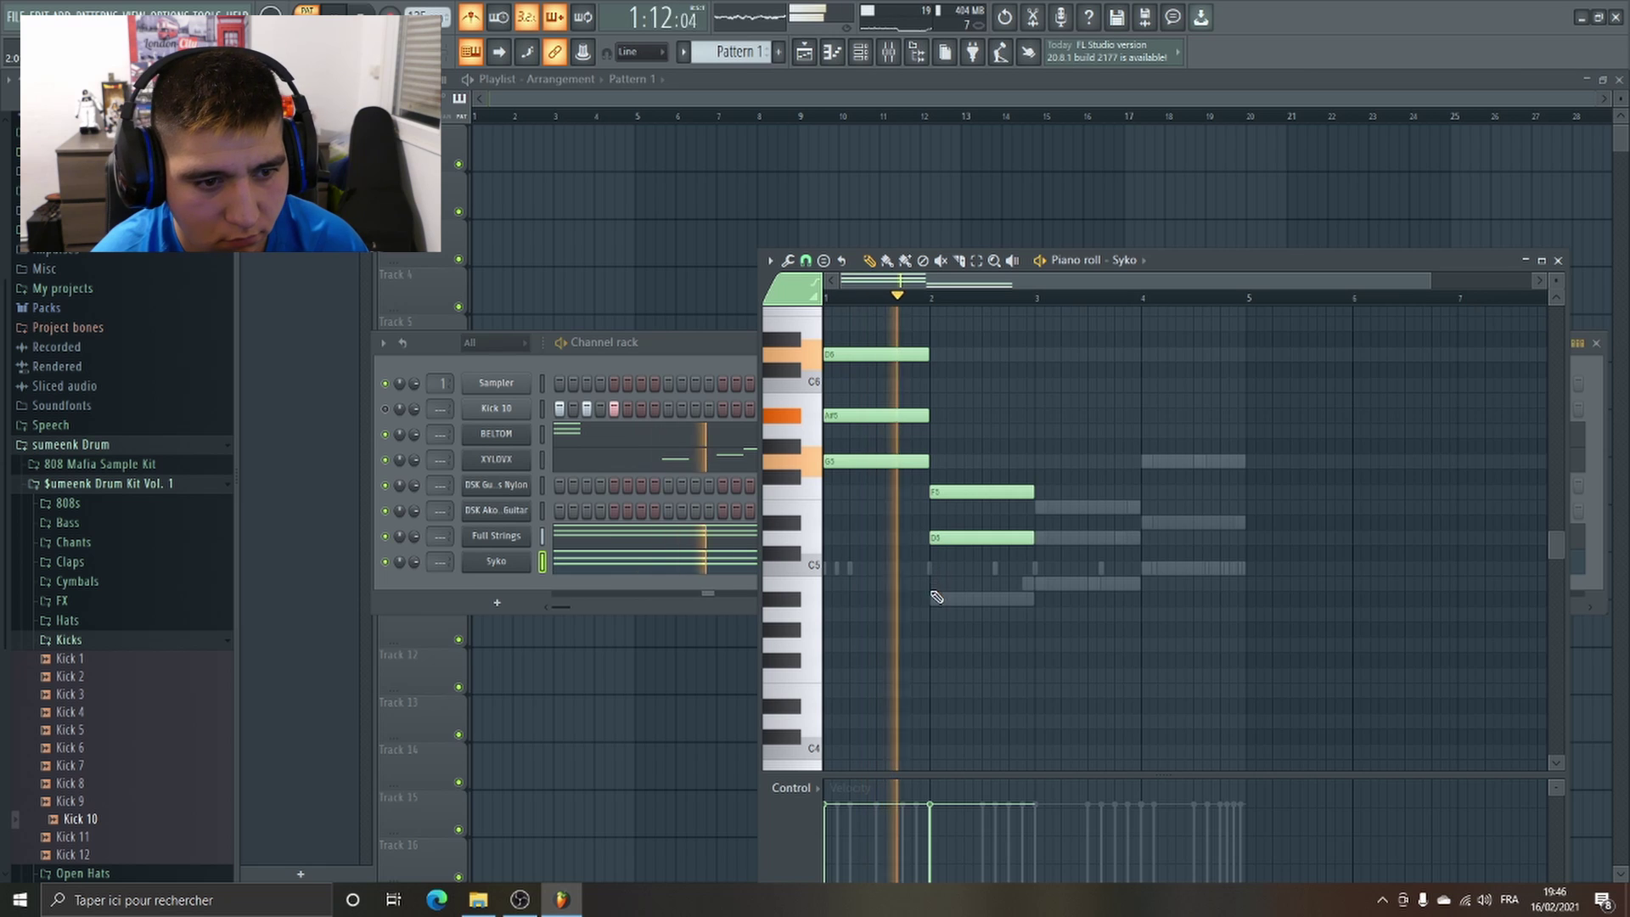
left_click(936, 599)
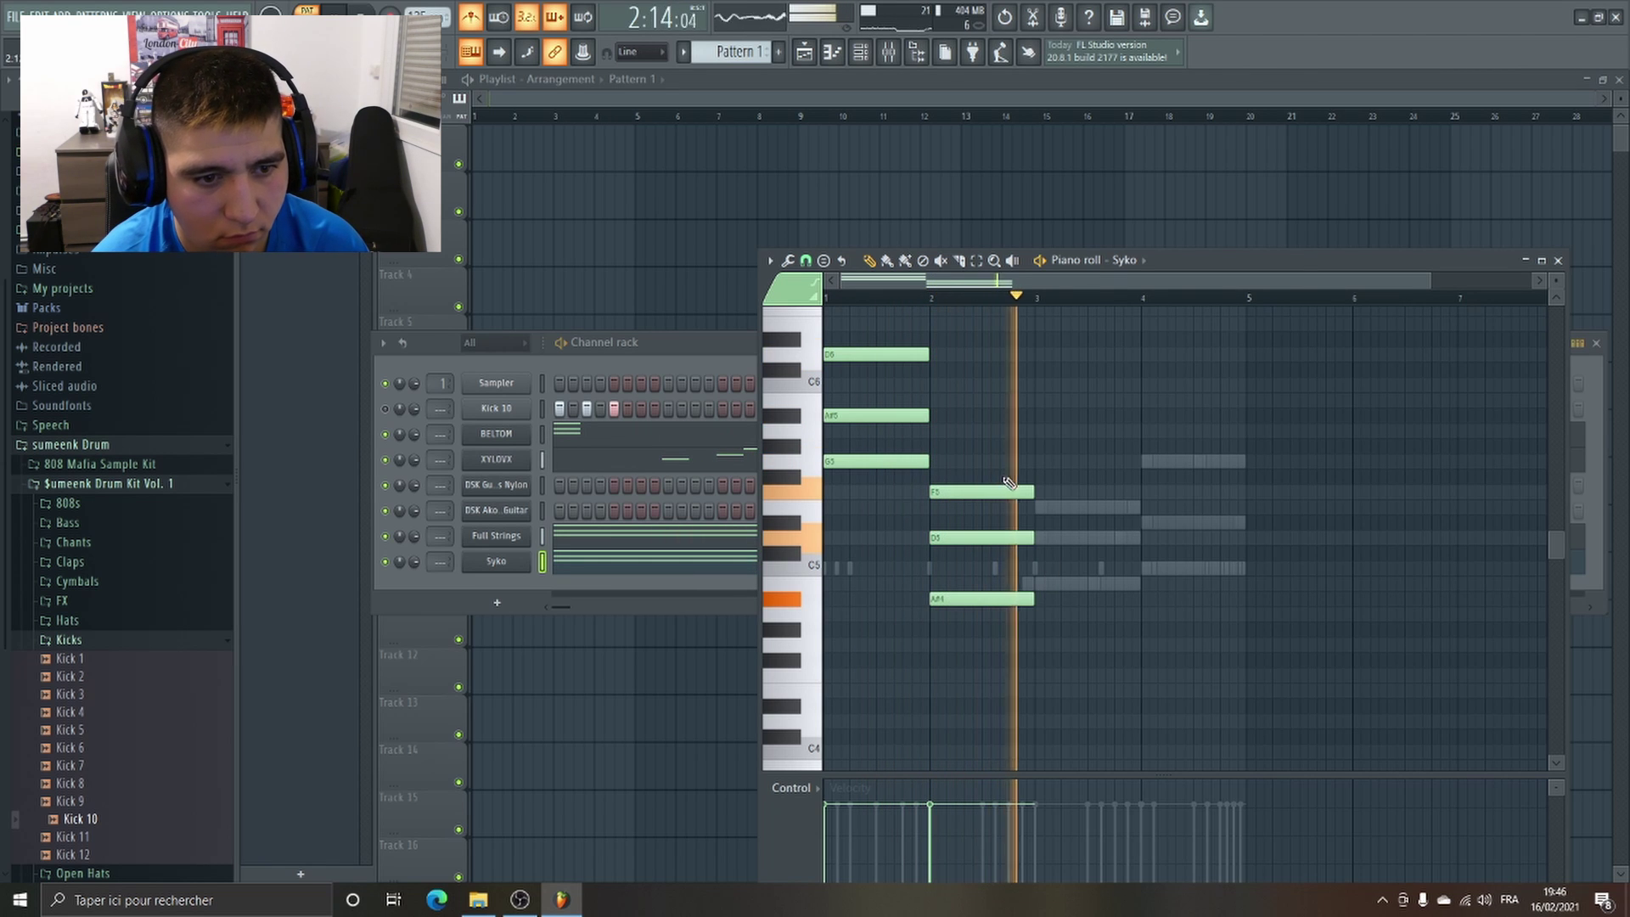
left_click(1037, 508)
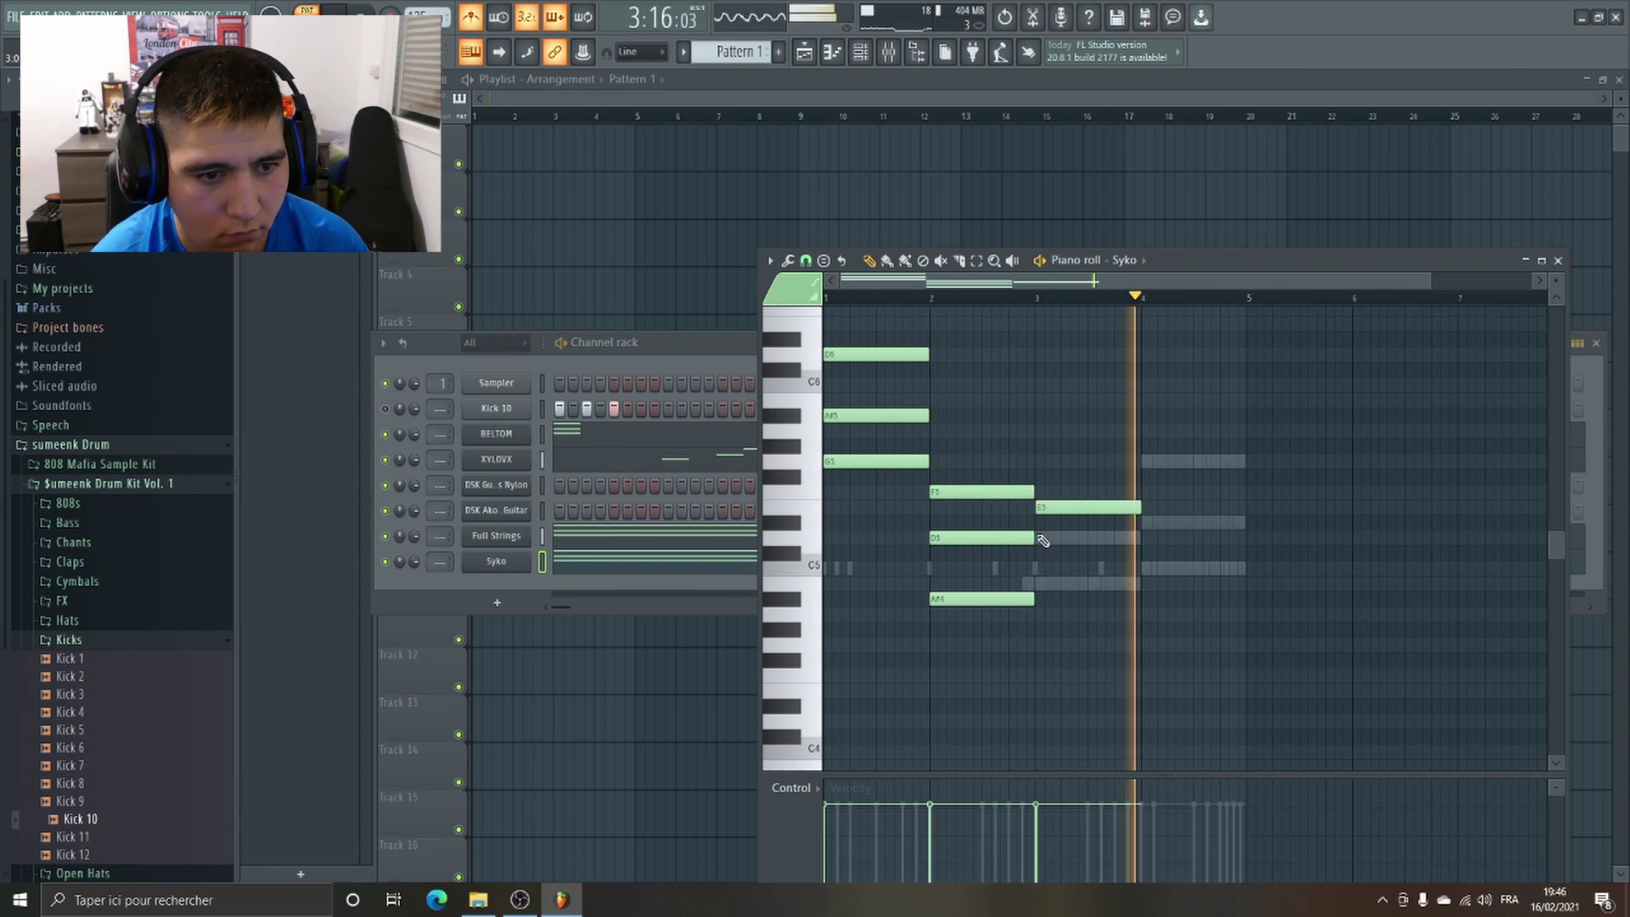
left_click(1057, 537)
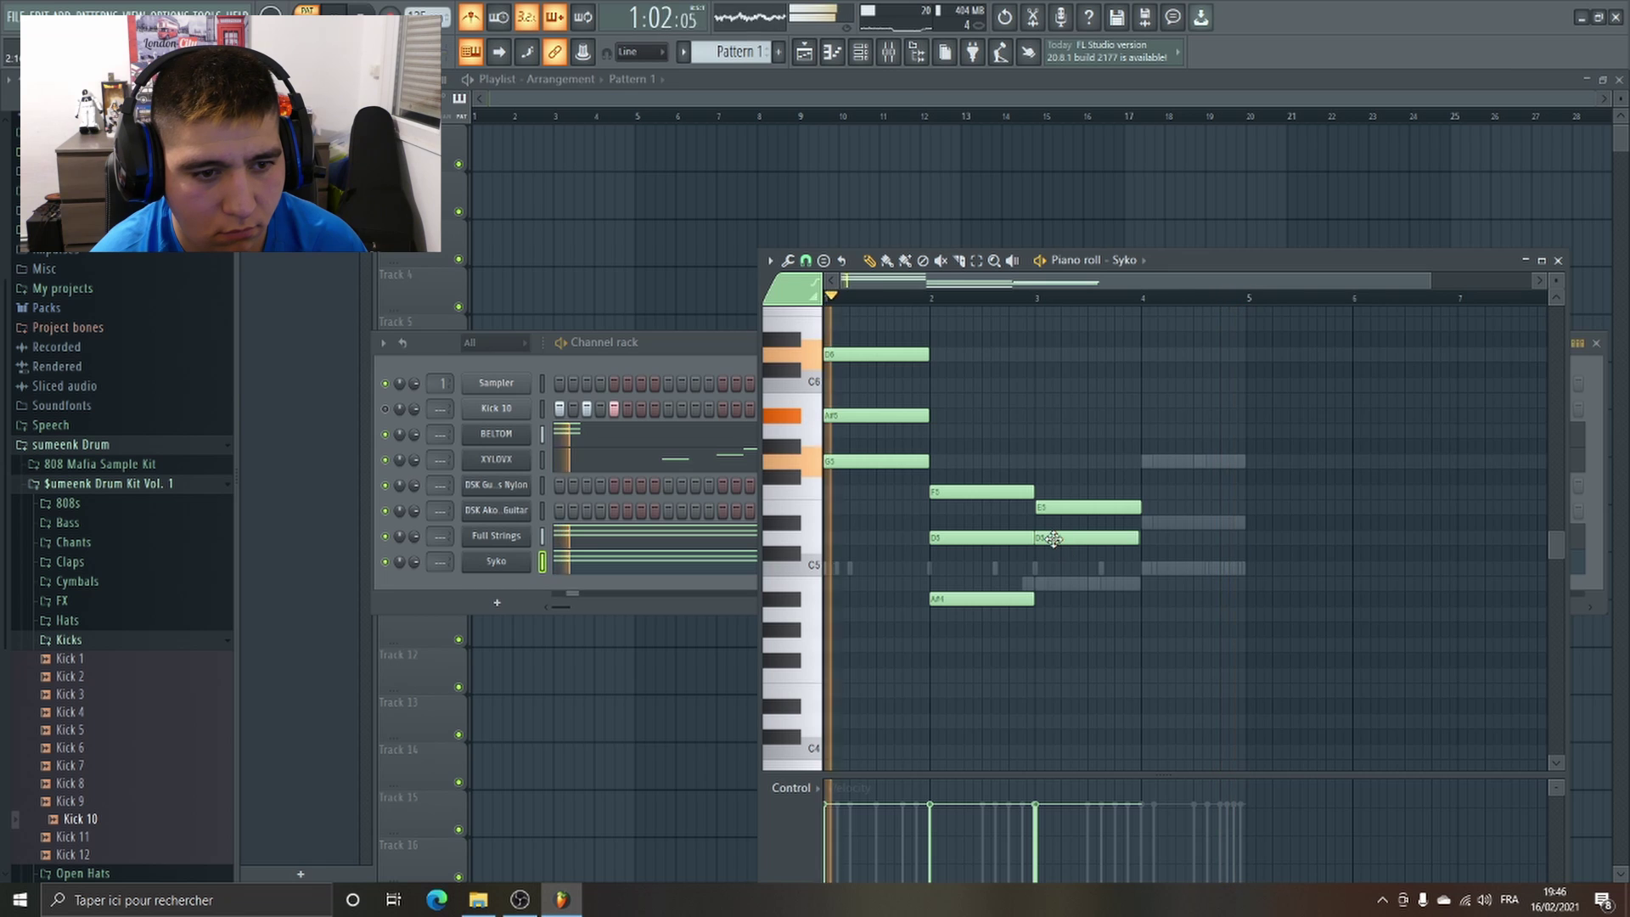
left_click(1039, 583)
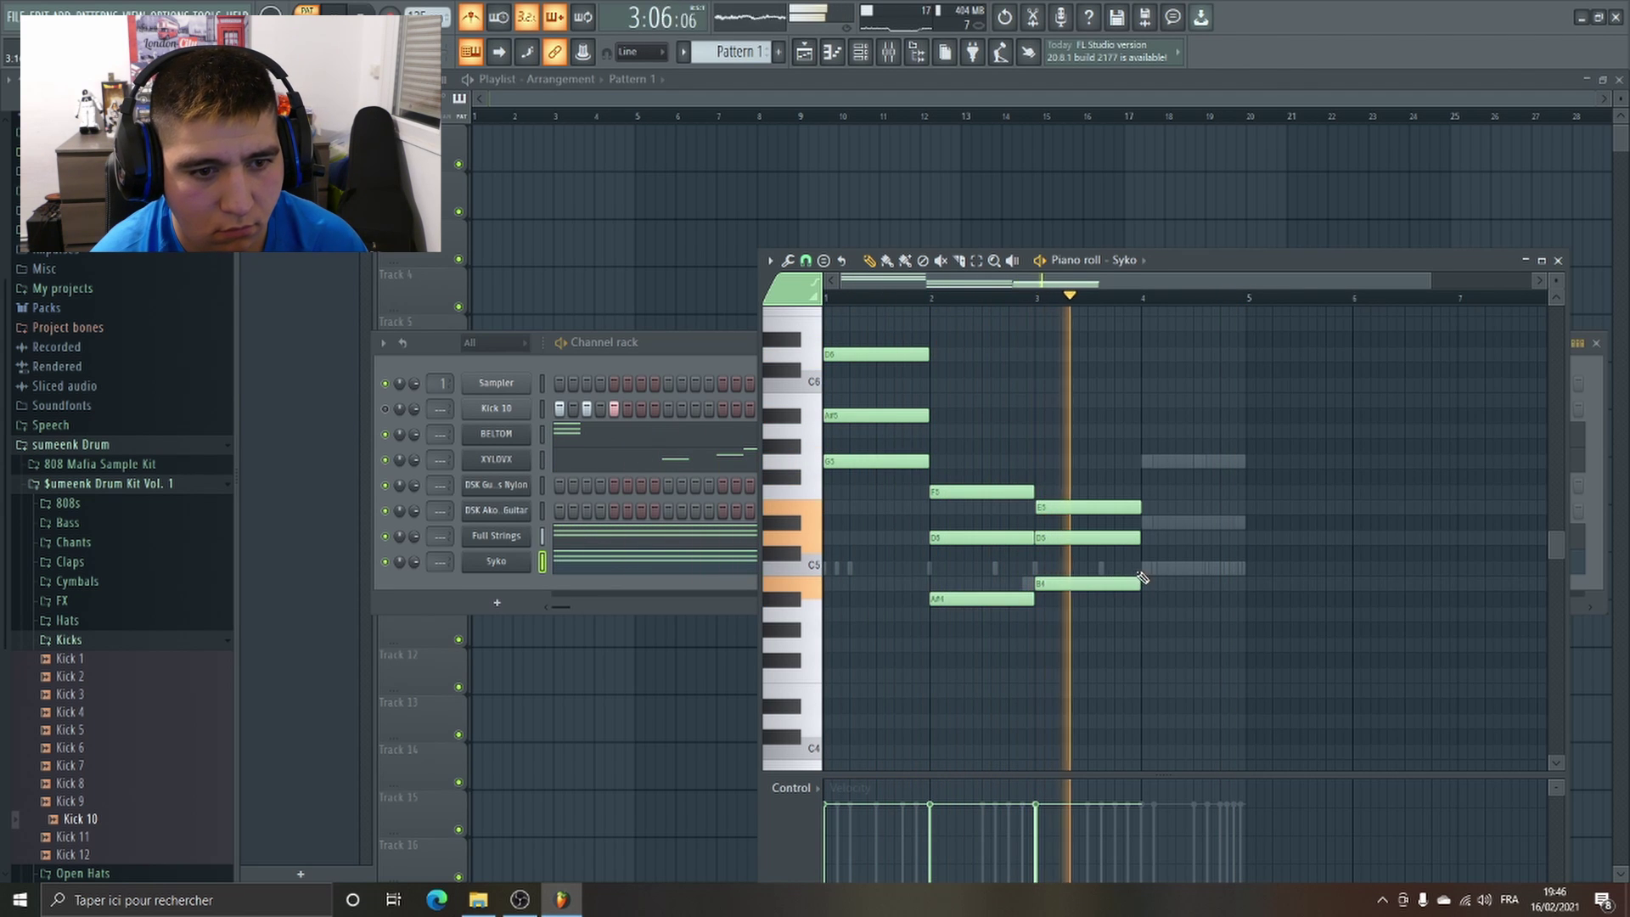
key("space")
scroll(1057, 607, "up", 3)
key("super")
scroll(1053, 612, "down", 2)
scroll(1045, 608, "up", 6, "ctrl")
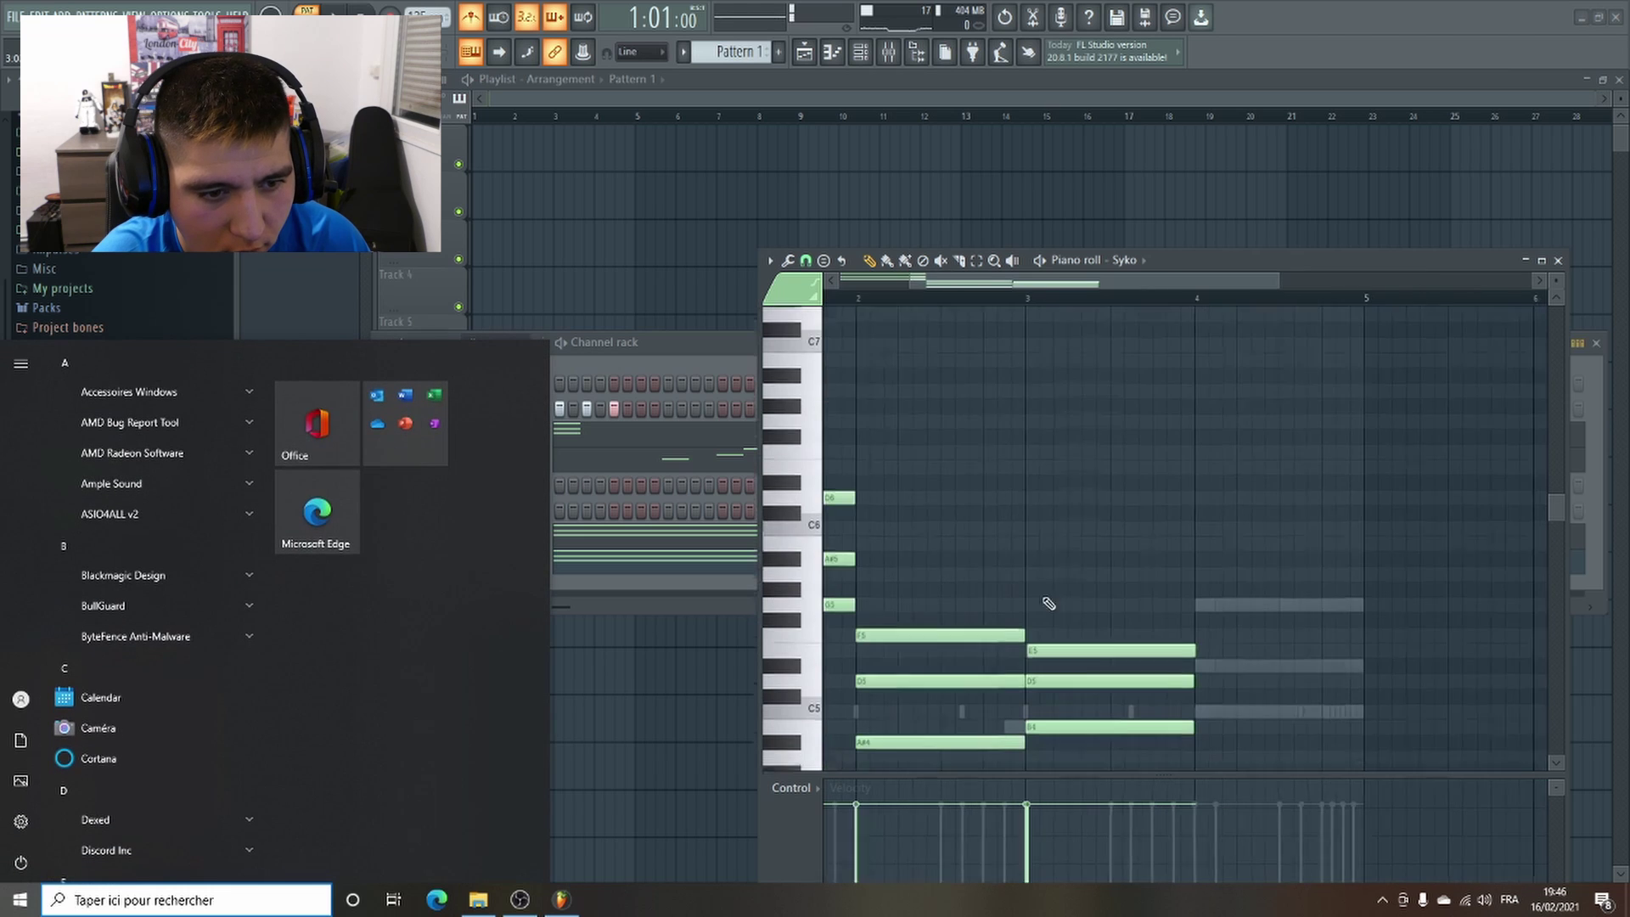
key("super")
scroll(1028, 650, "down", 4, "ctrl")
scroll(892, 400, "down", 2)
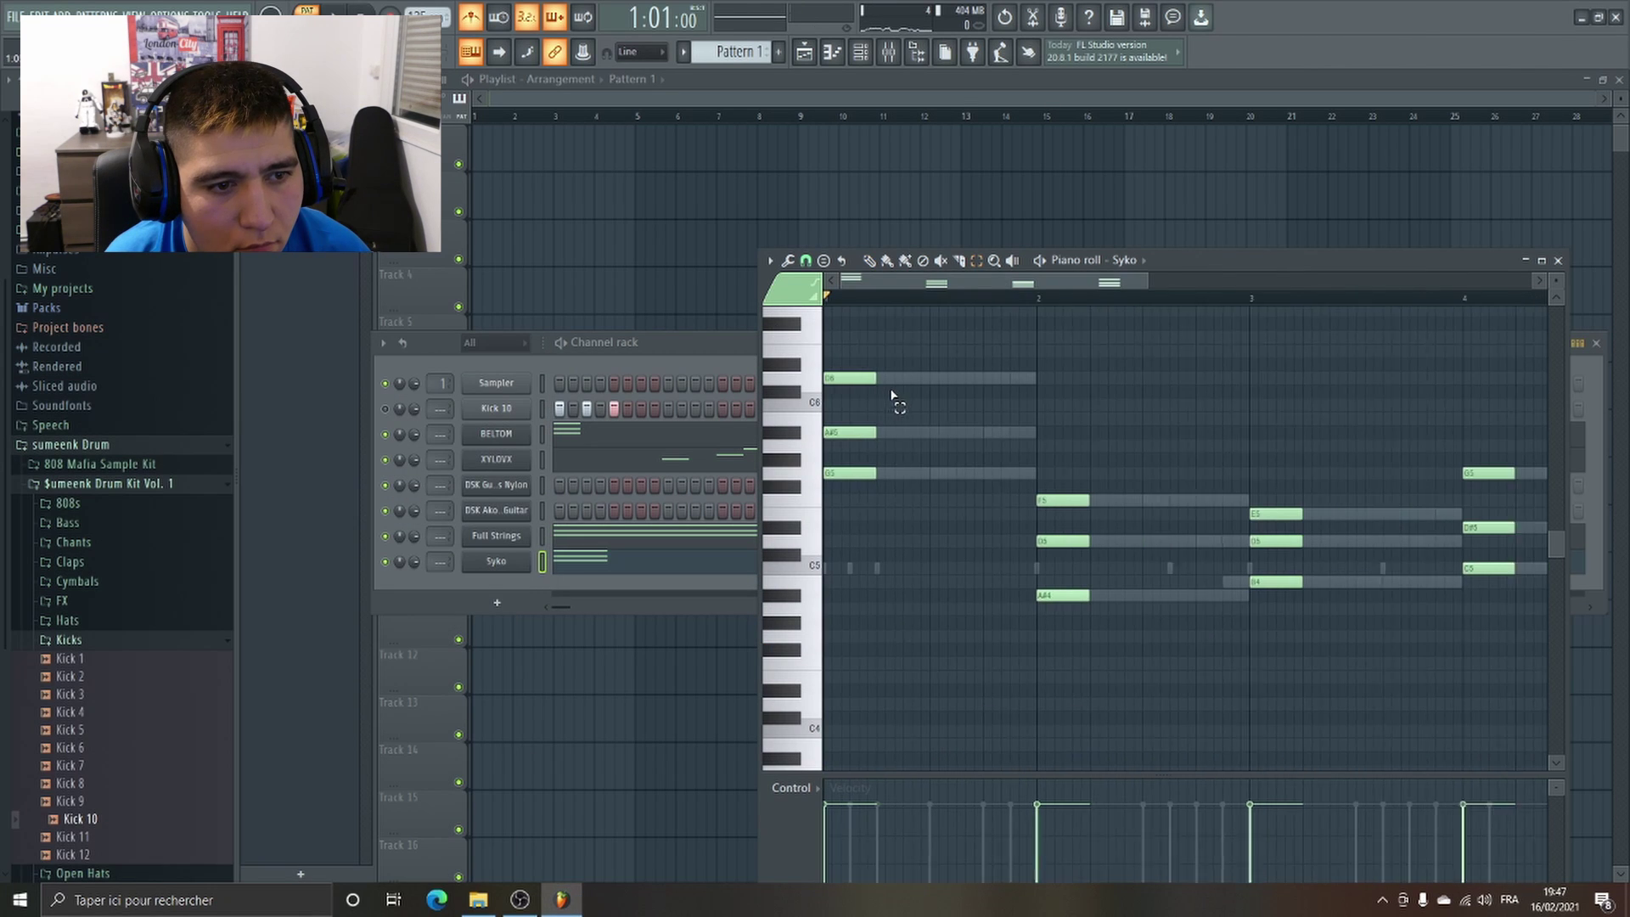
Repeat the short D6, A#5 and G5 chord to fill bar 1 with four hits, removing the extra copies in bar 2.
left_click_drag(883, 335, 852, 524)
key("ctrl+b")
key("ctrl+b")
key("ctrl+b")
key("ctrl+b")
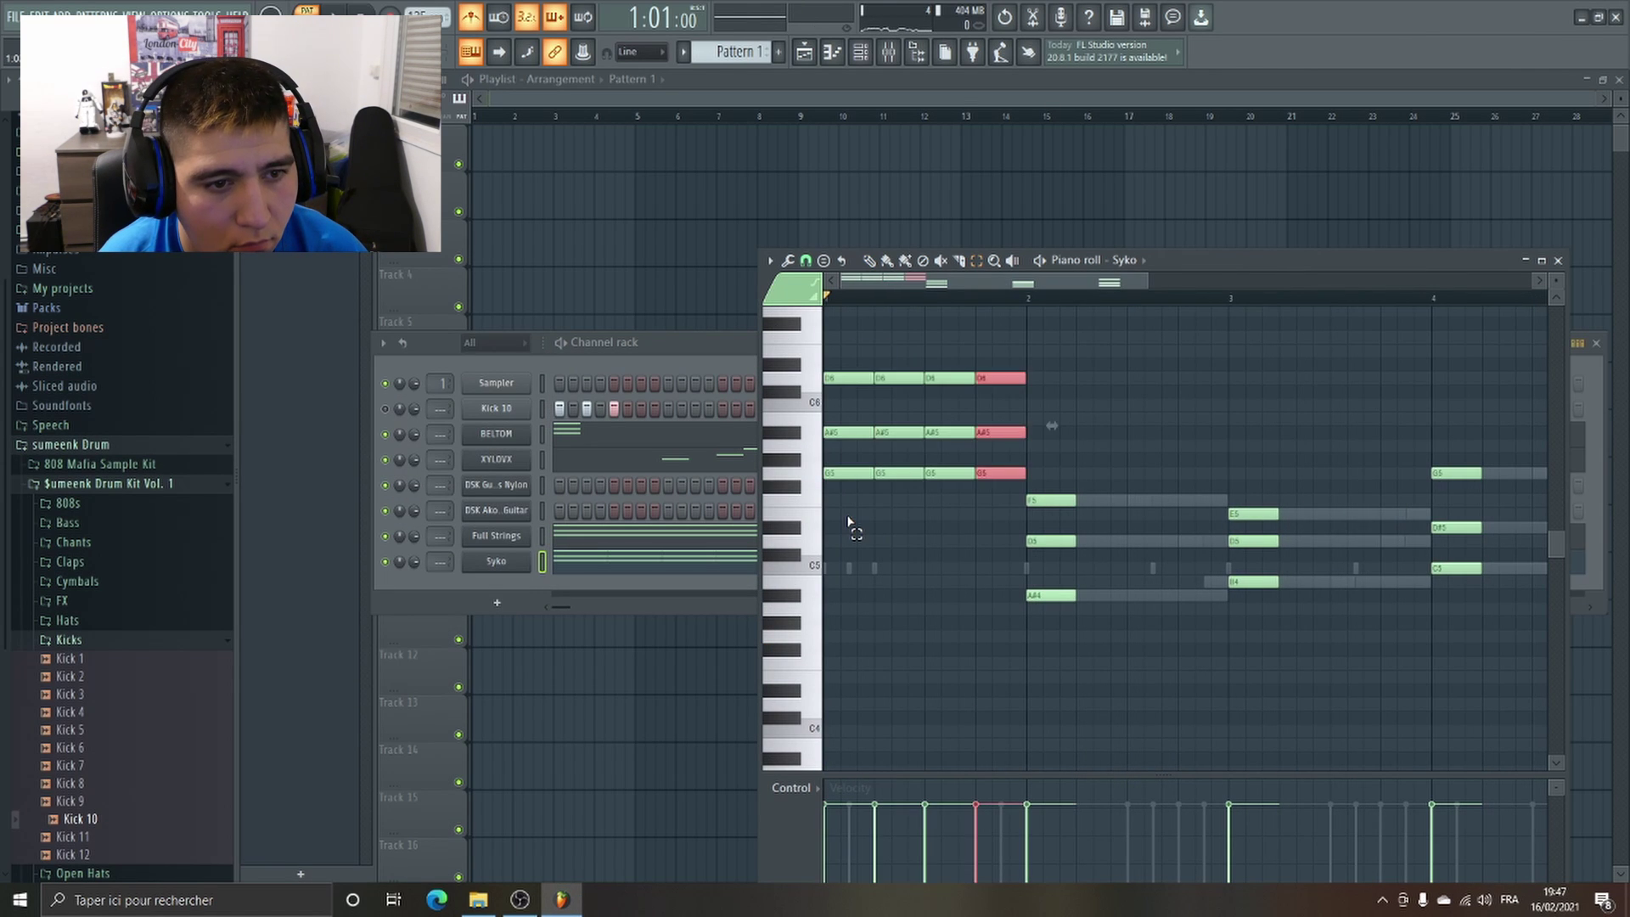
right_click(1051, 378)
right_click(1049, 433)
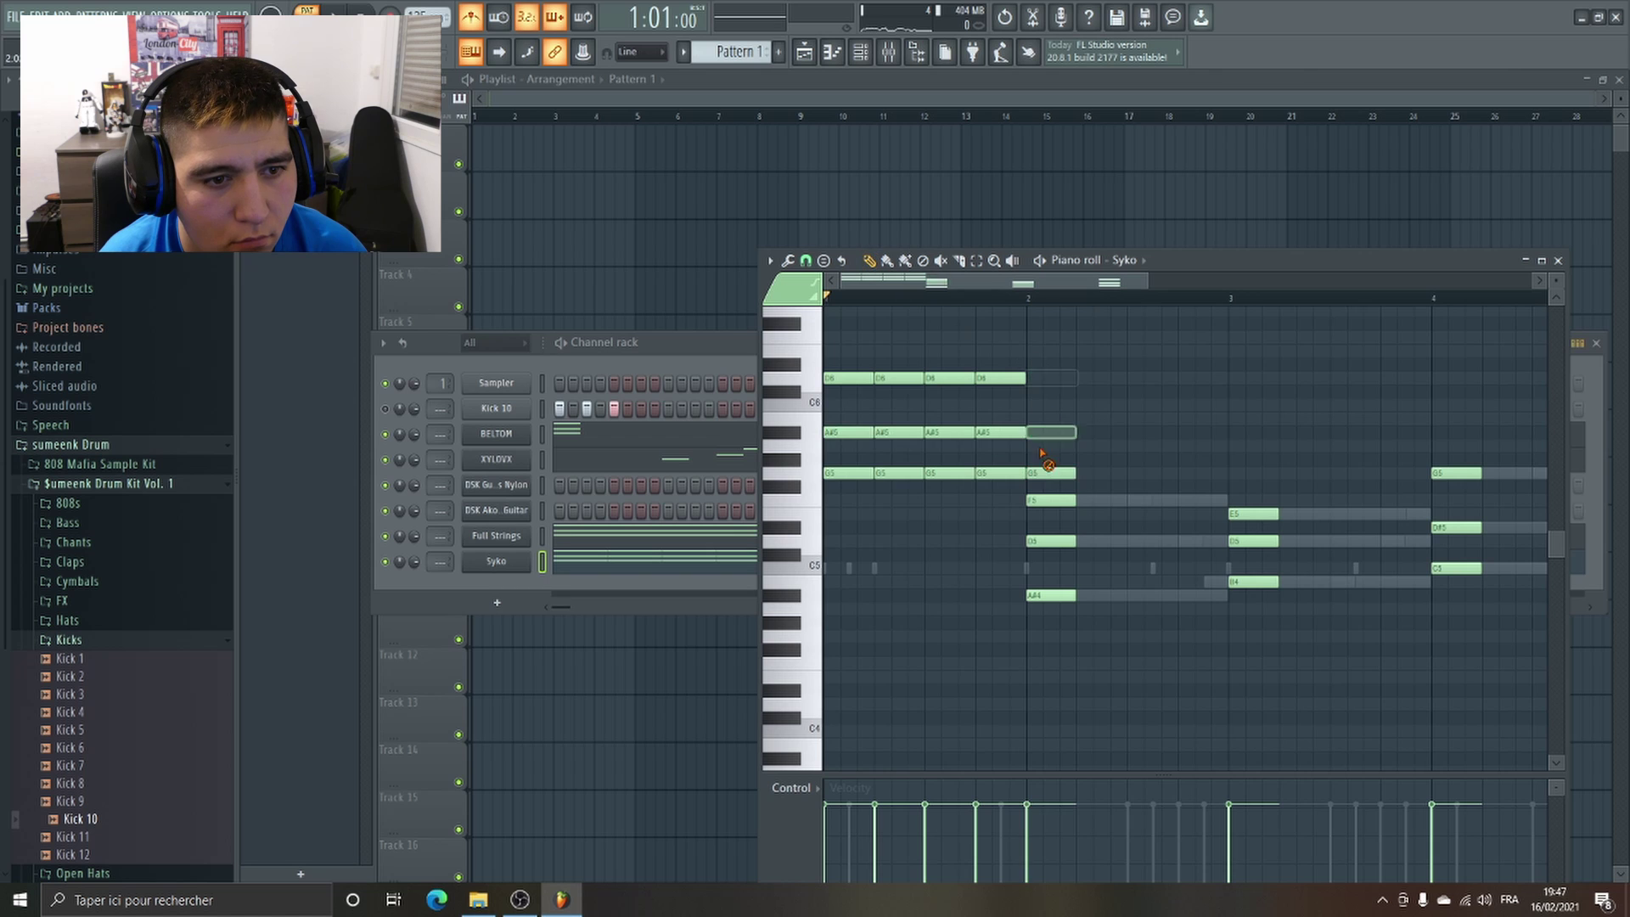
Duplicate the short F5, D5 and A#4 chord three times to fill bar 2.
left_click_drag(1073, 440, 1053, 626)
key("ctrl+b")
key("ctrl+b")
key("ctrl+b")
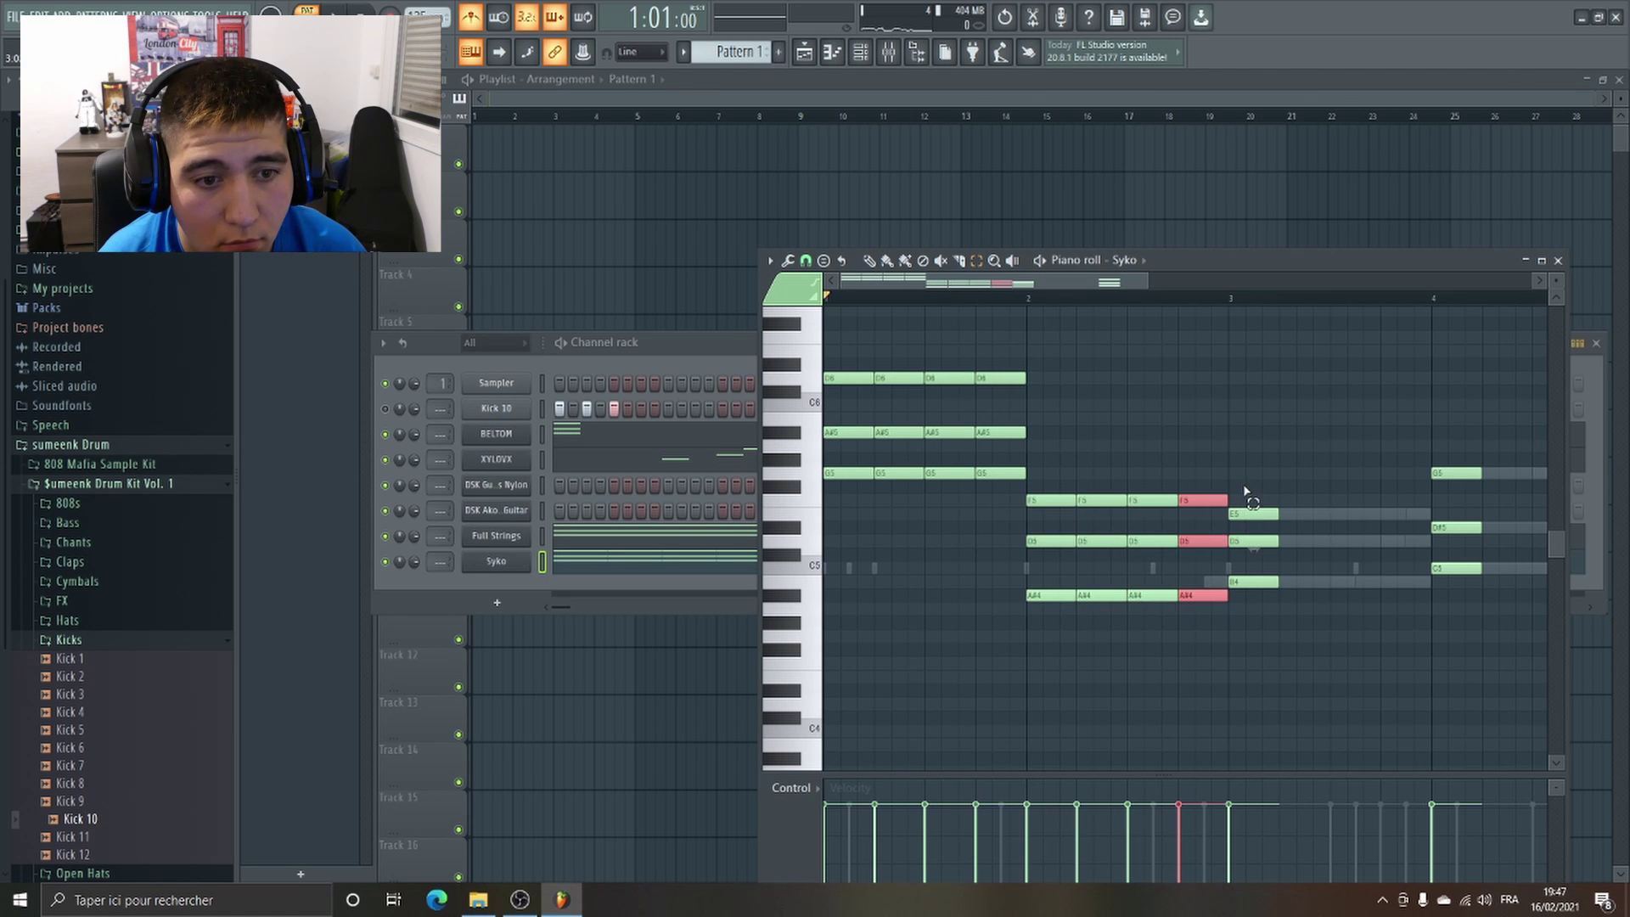
left_click_drag(1246, 486, 1269, 614)
key("ctrl+b")
key("ctrl+b")
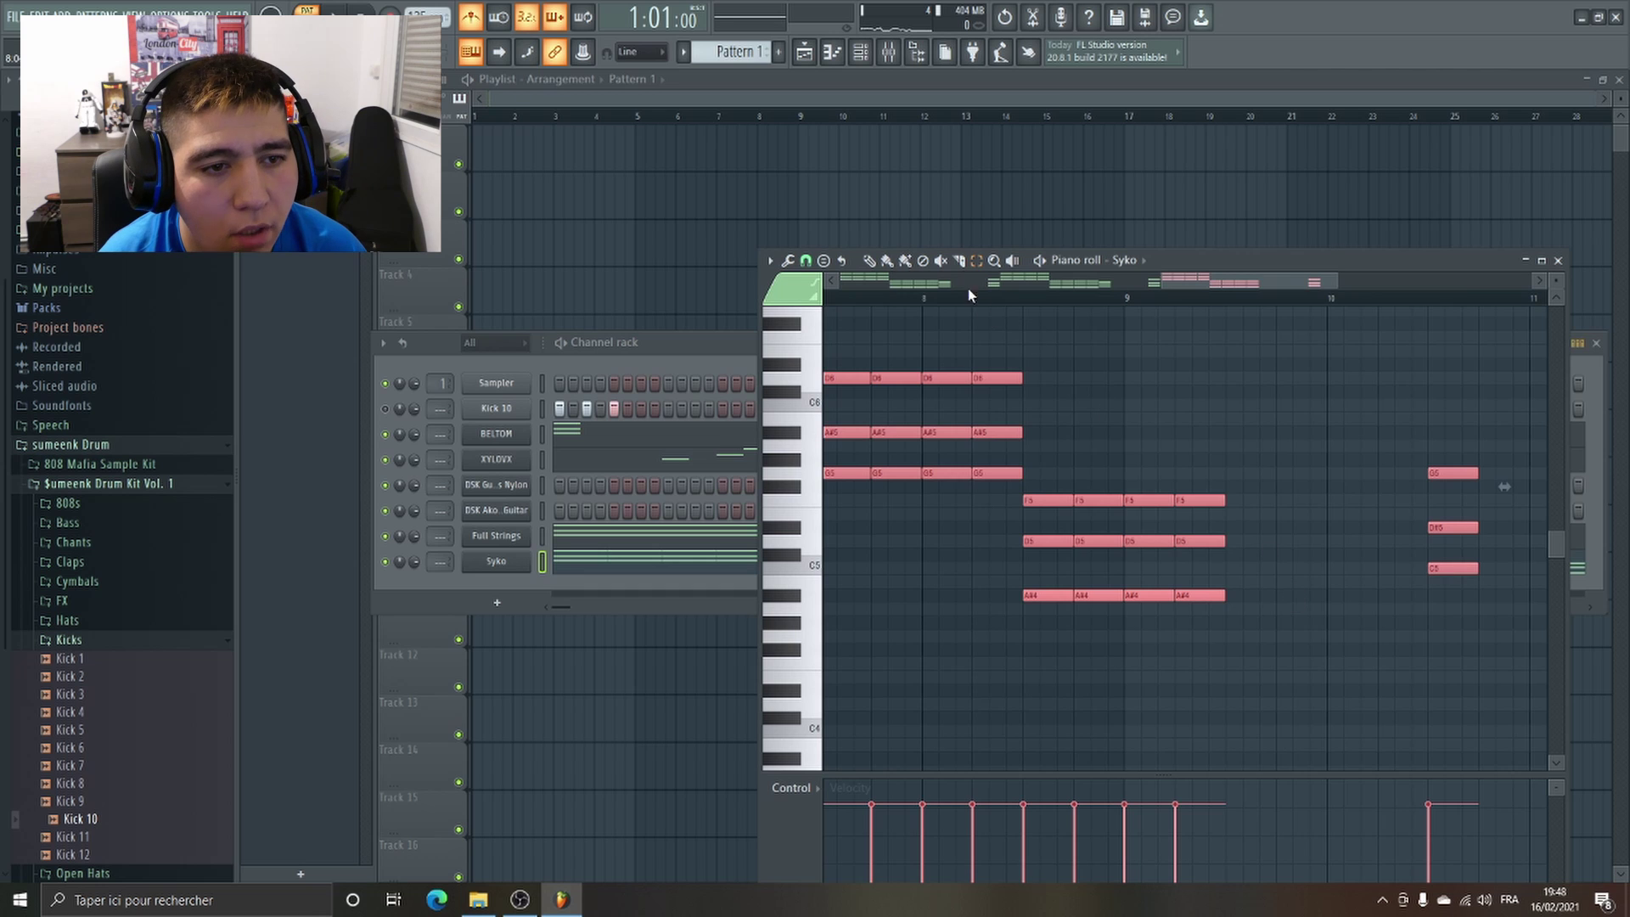
key("ctrl+z")
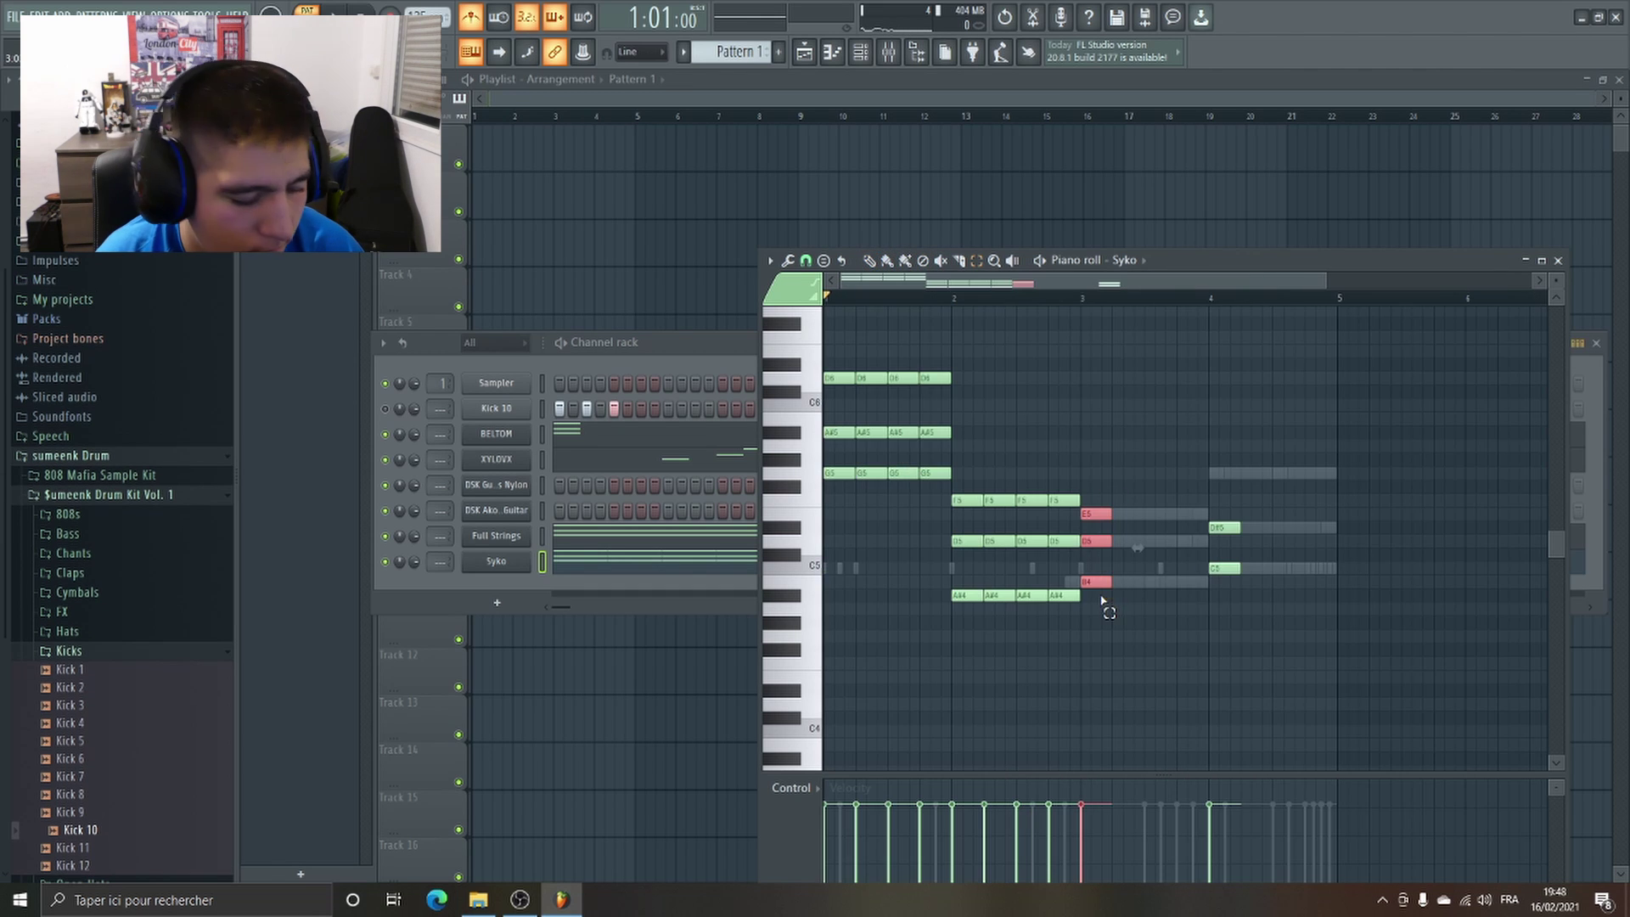
Duplicate the bar 3 chord and bar 4's D#5 and C5 notes three times each to fill their bars with four hits.
key("ctrl+b")
key("ctrl+b")
key("ctrl+b")
left_click_drag(1254, 507, 1231, 583)
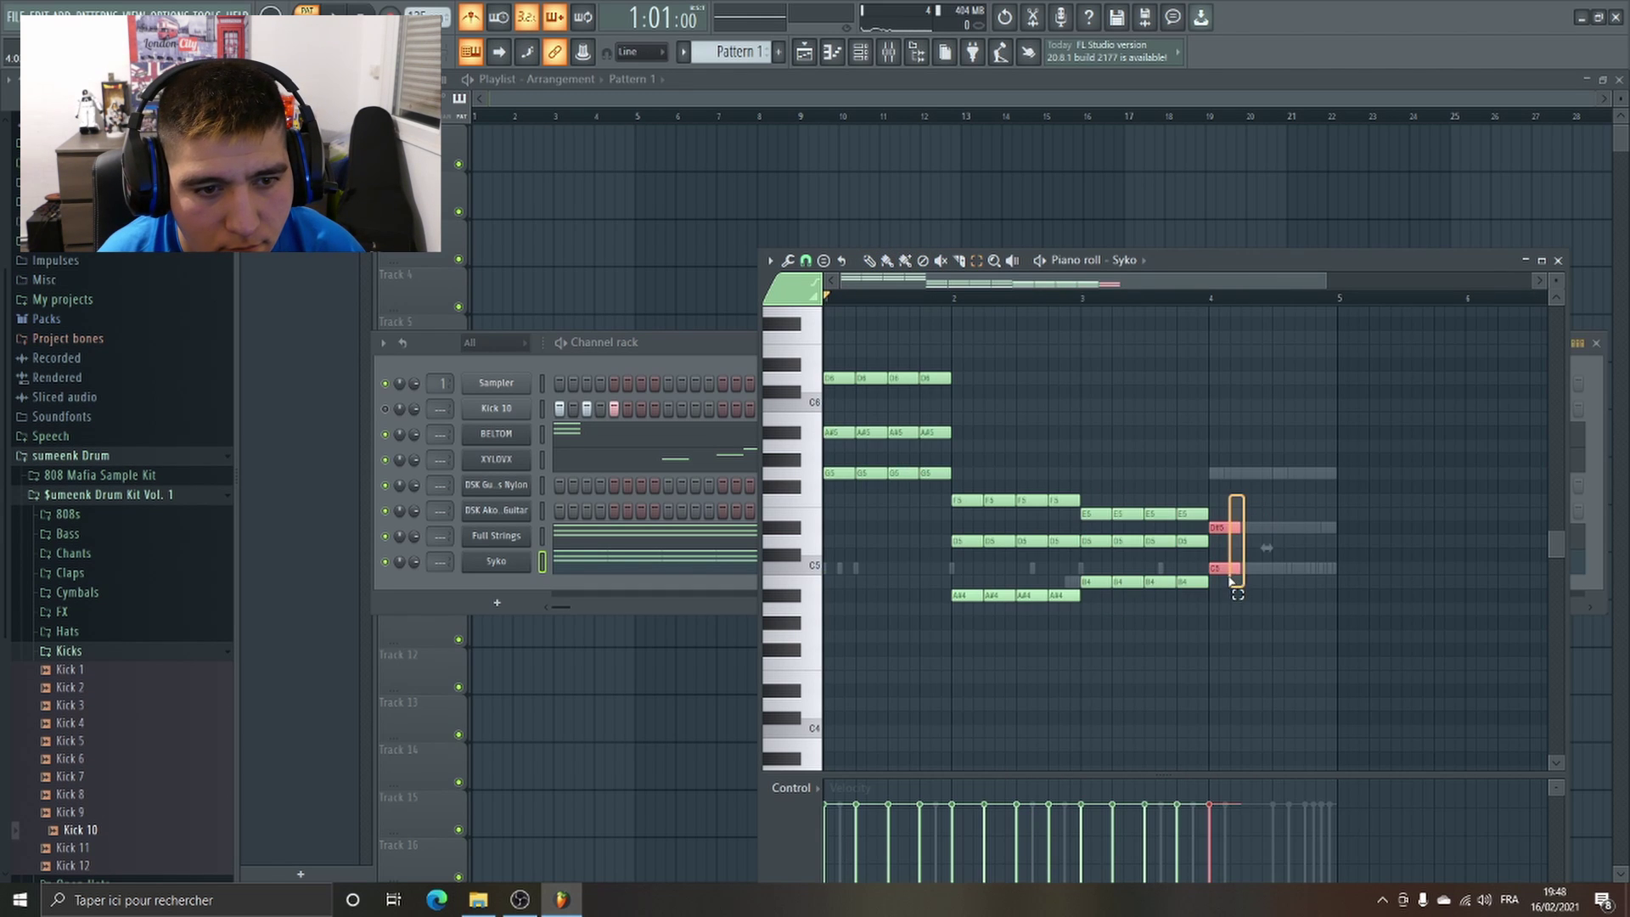
key("ctrl+b")
key("ctrl+b")
key("ctrl+b")
key("space")
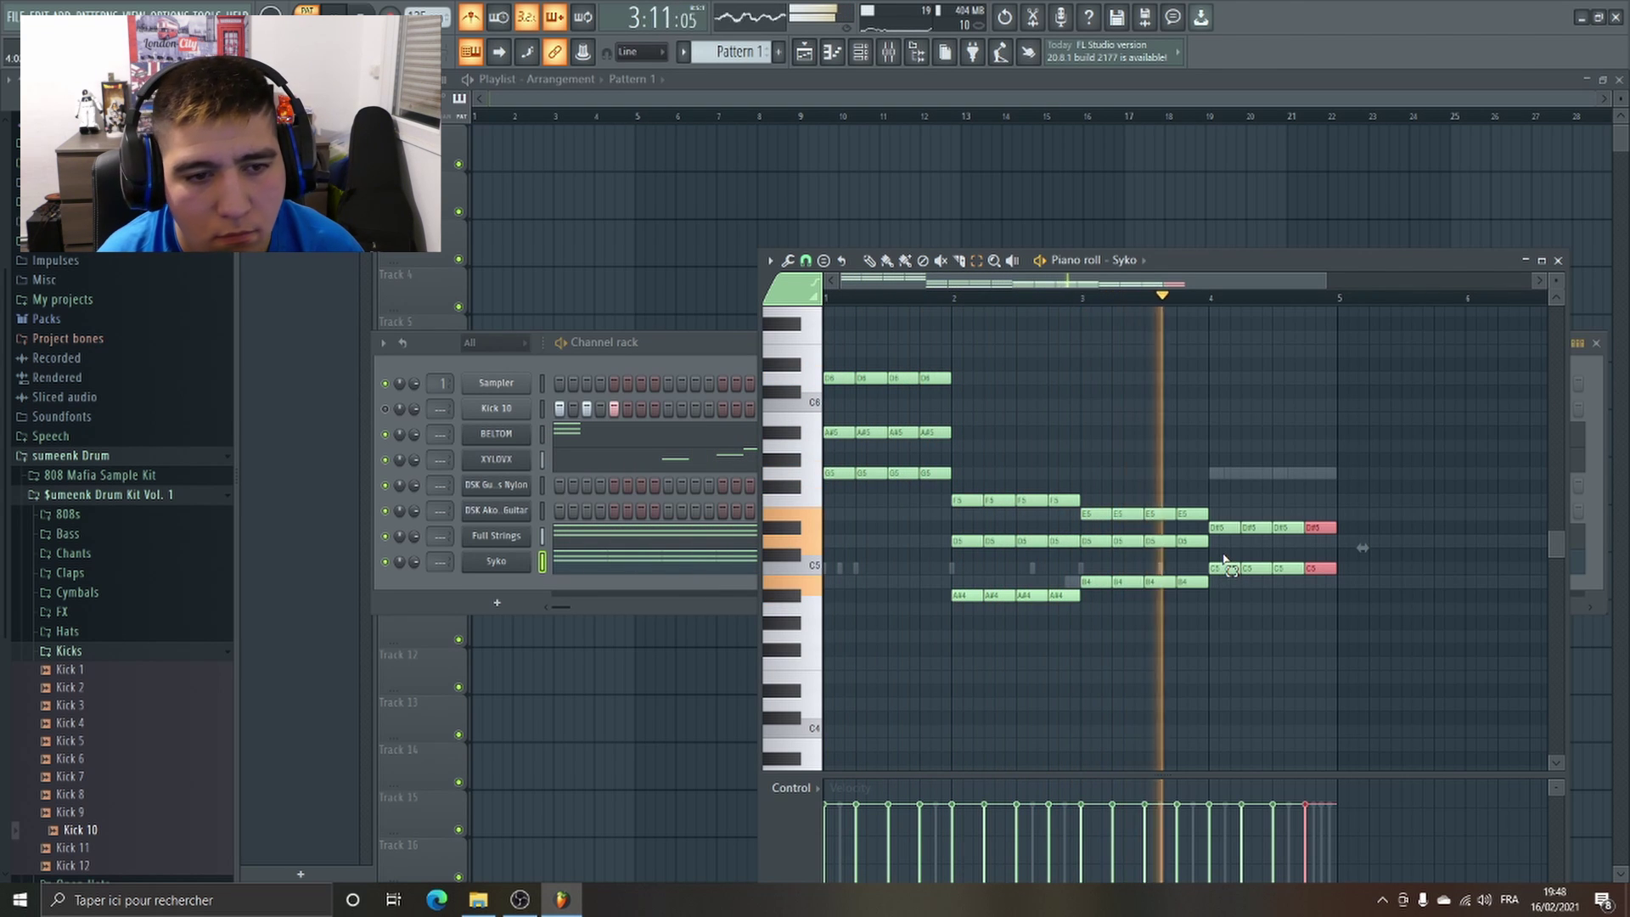
key("space")
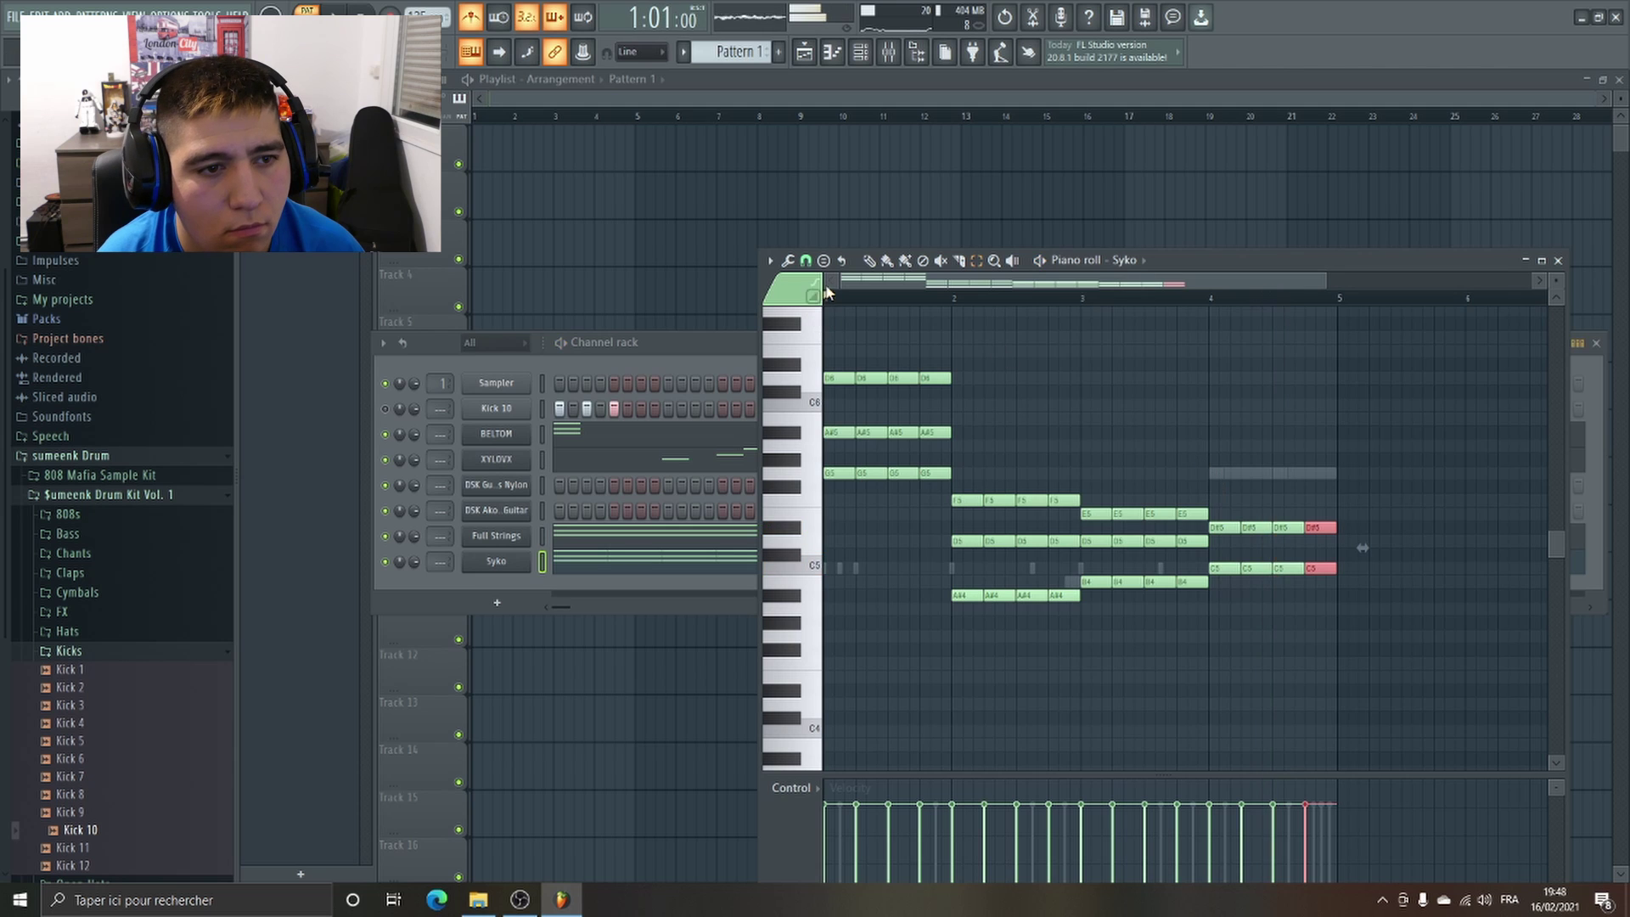
Add four consecutive quarter-bar G5 notes above the chord in bar 4 of the Syko part.
scroll(1212, 473, "up", 3)
left_click(1214, 473)
left_click(1273, 473)
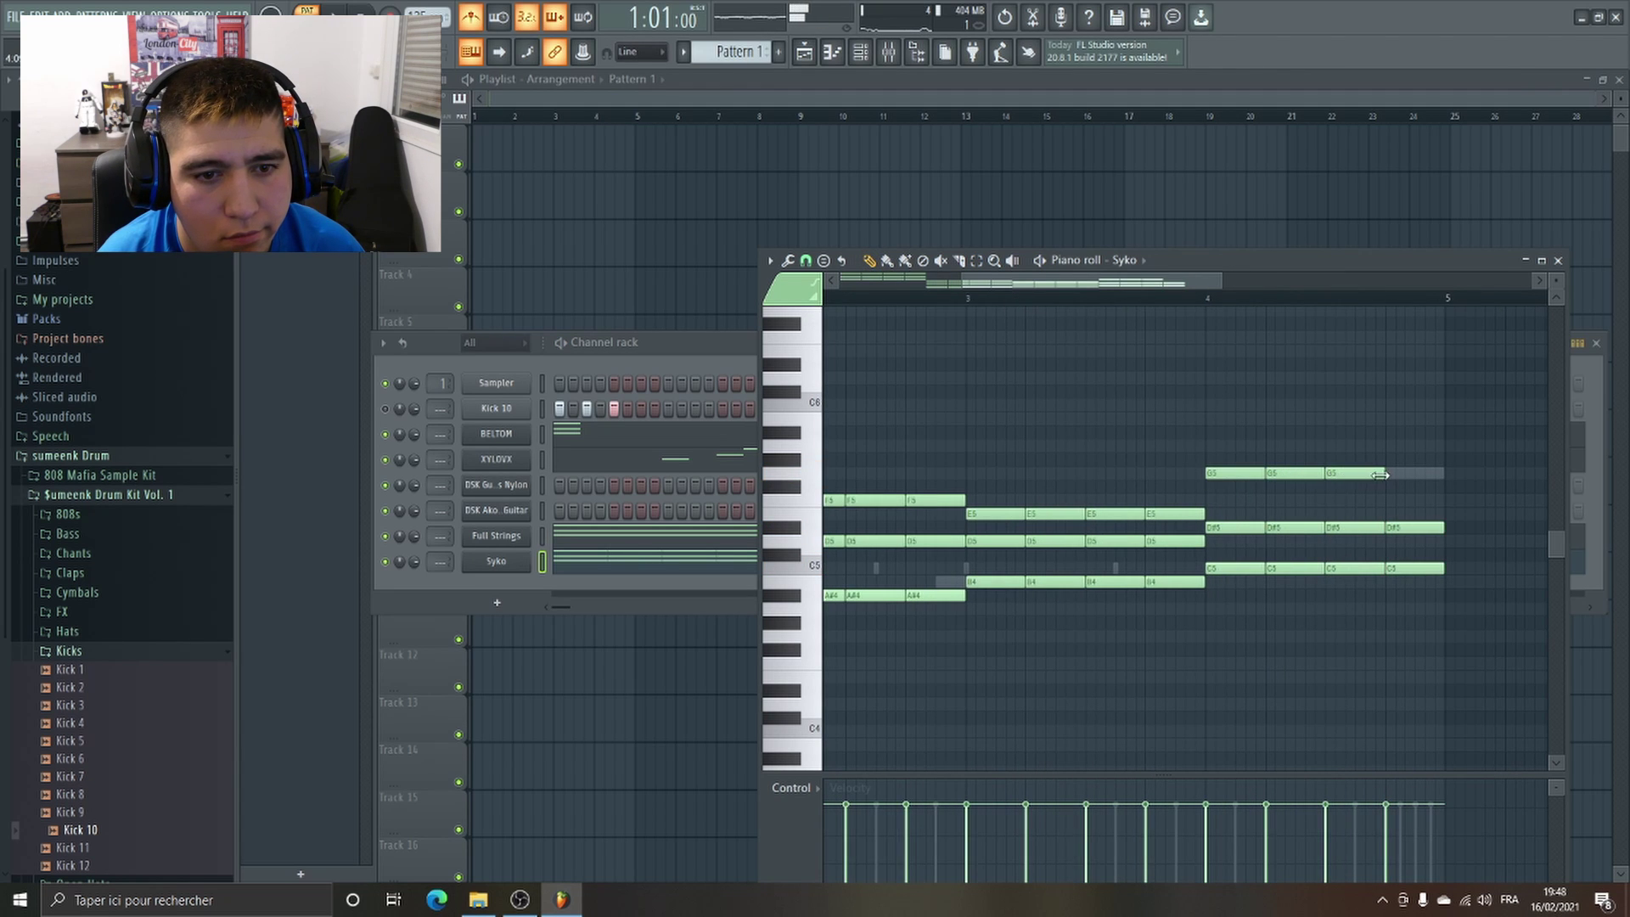
left_click(1392, 473)
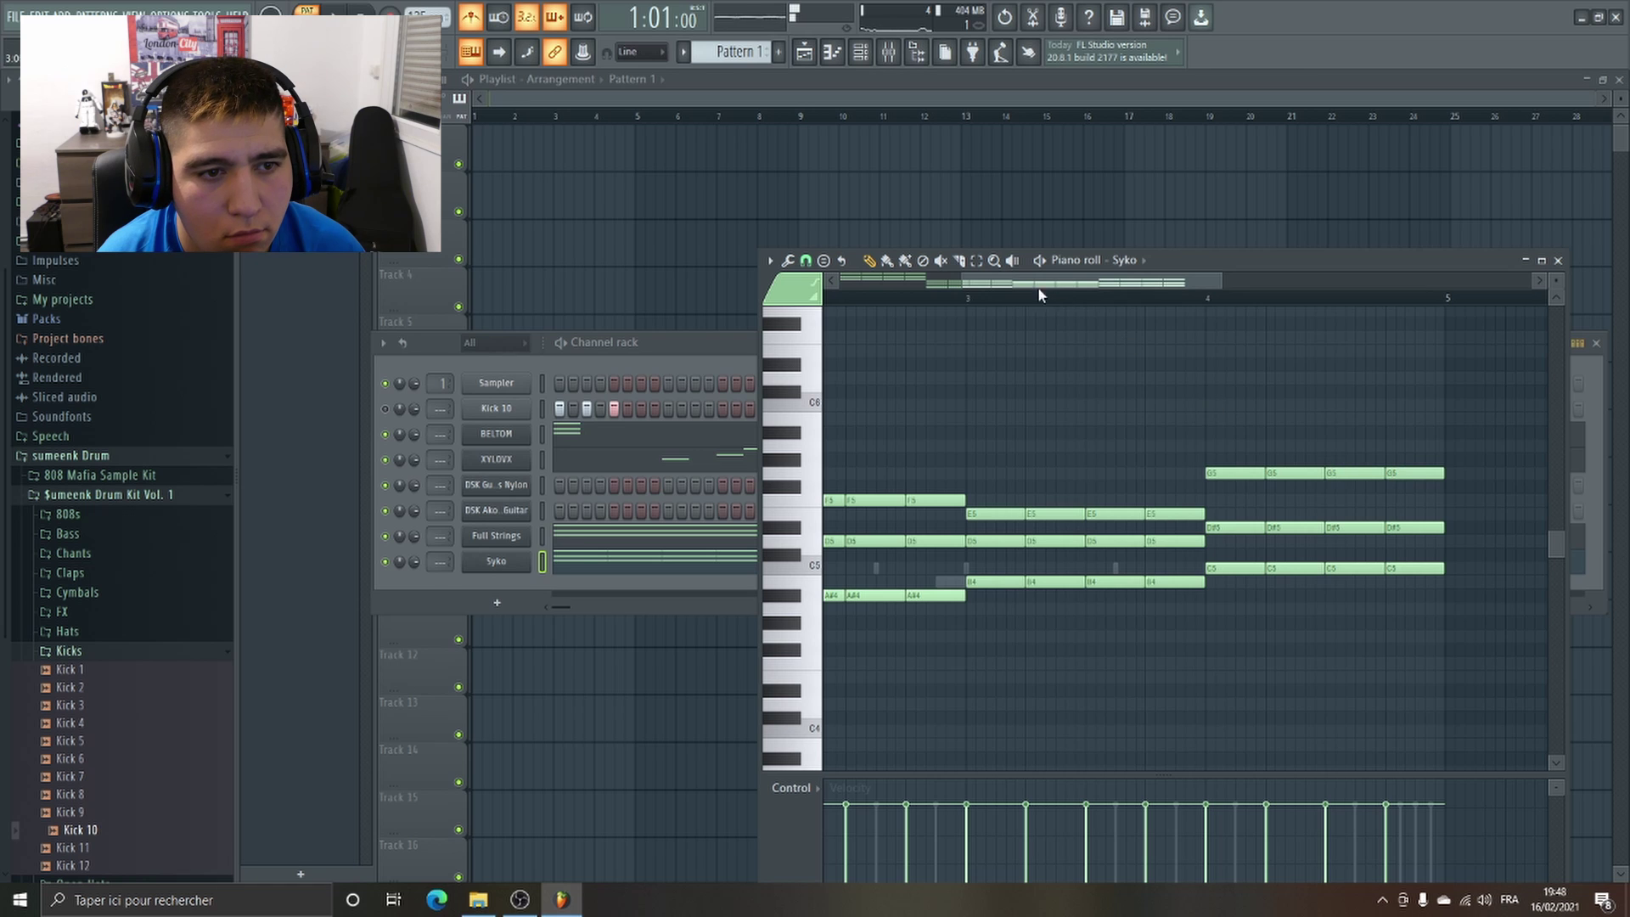
Play back the pattern with the Syko part and close its piano roll.
key("space")
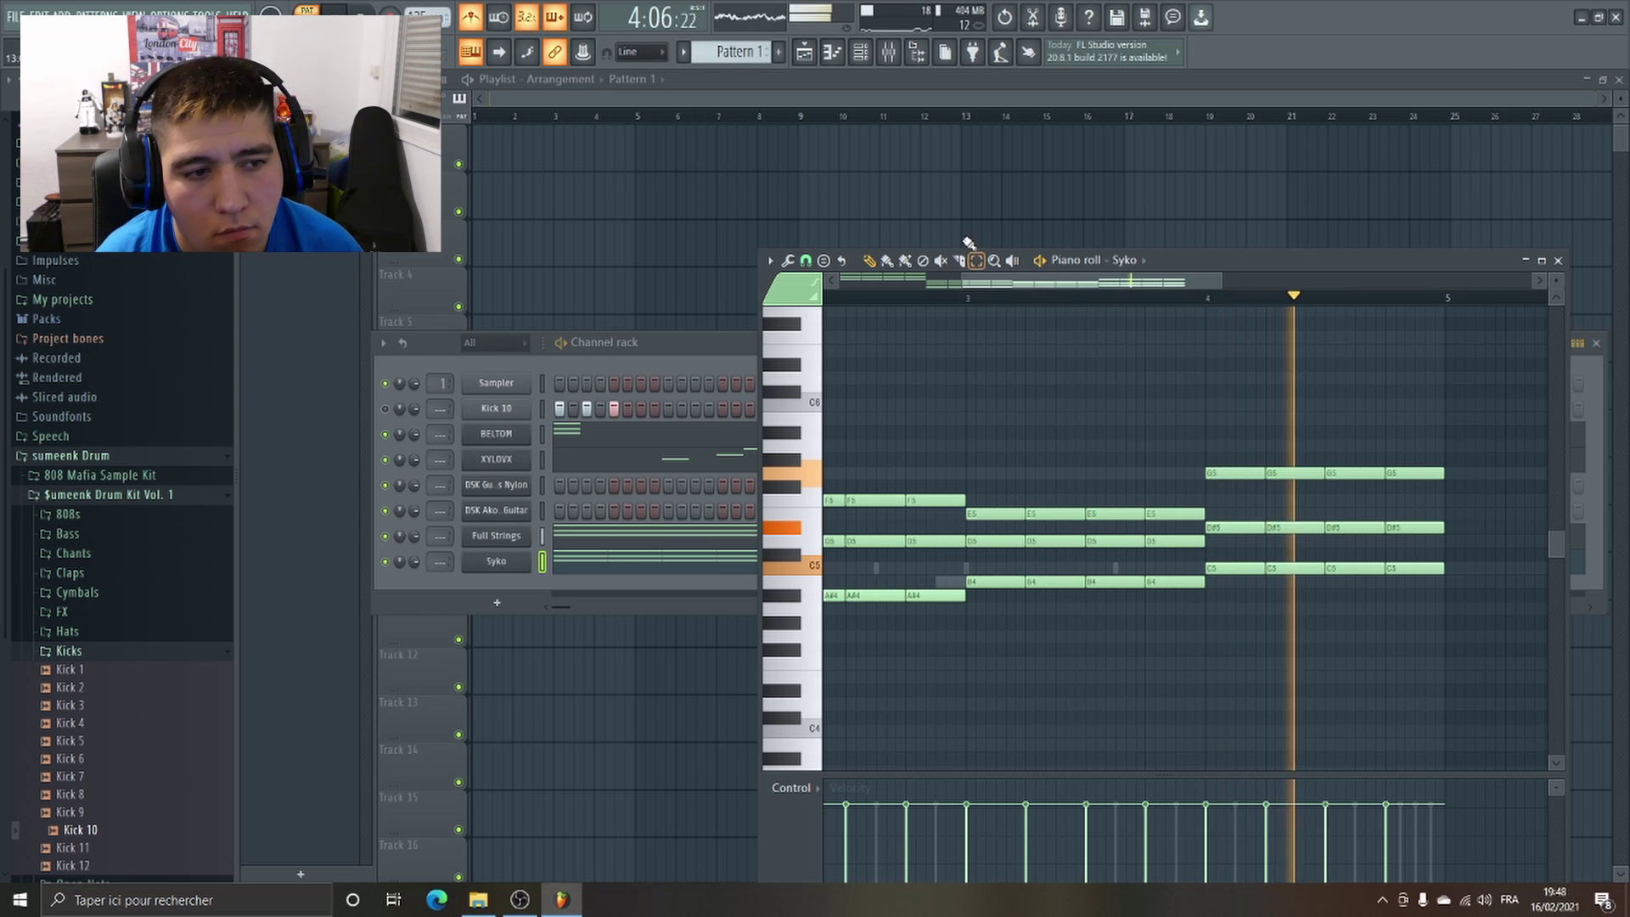
left_click(1542, 261)
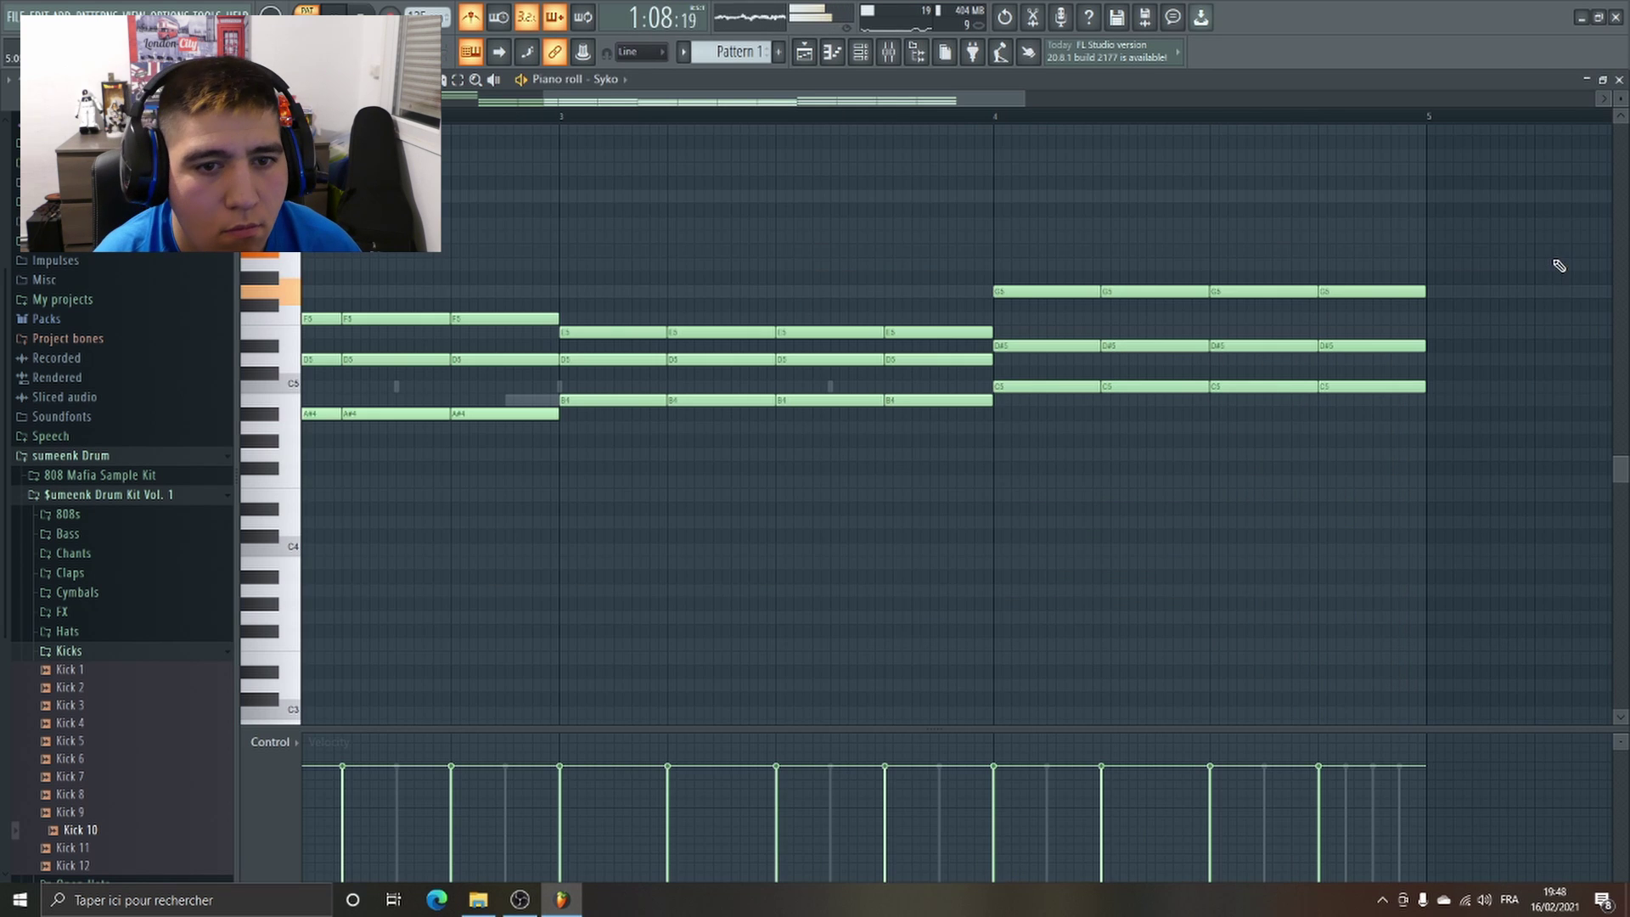
left_click(1620, 79)
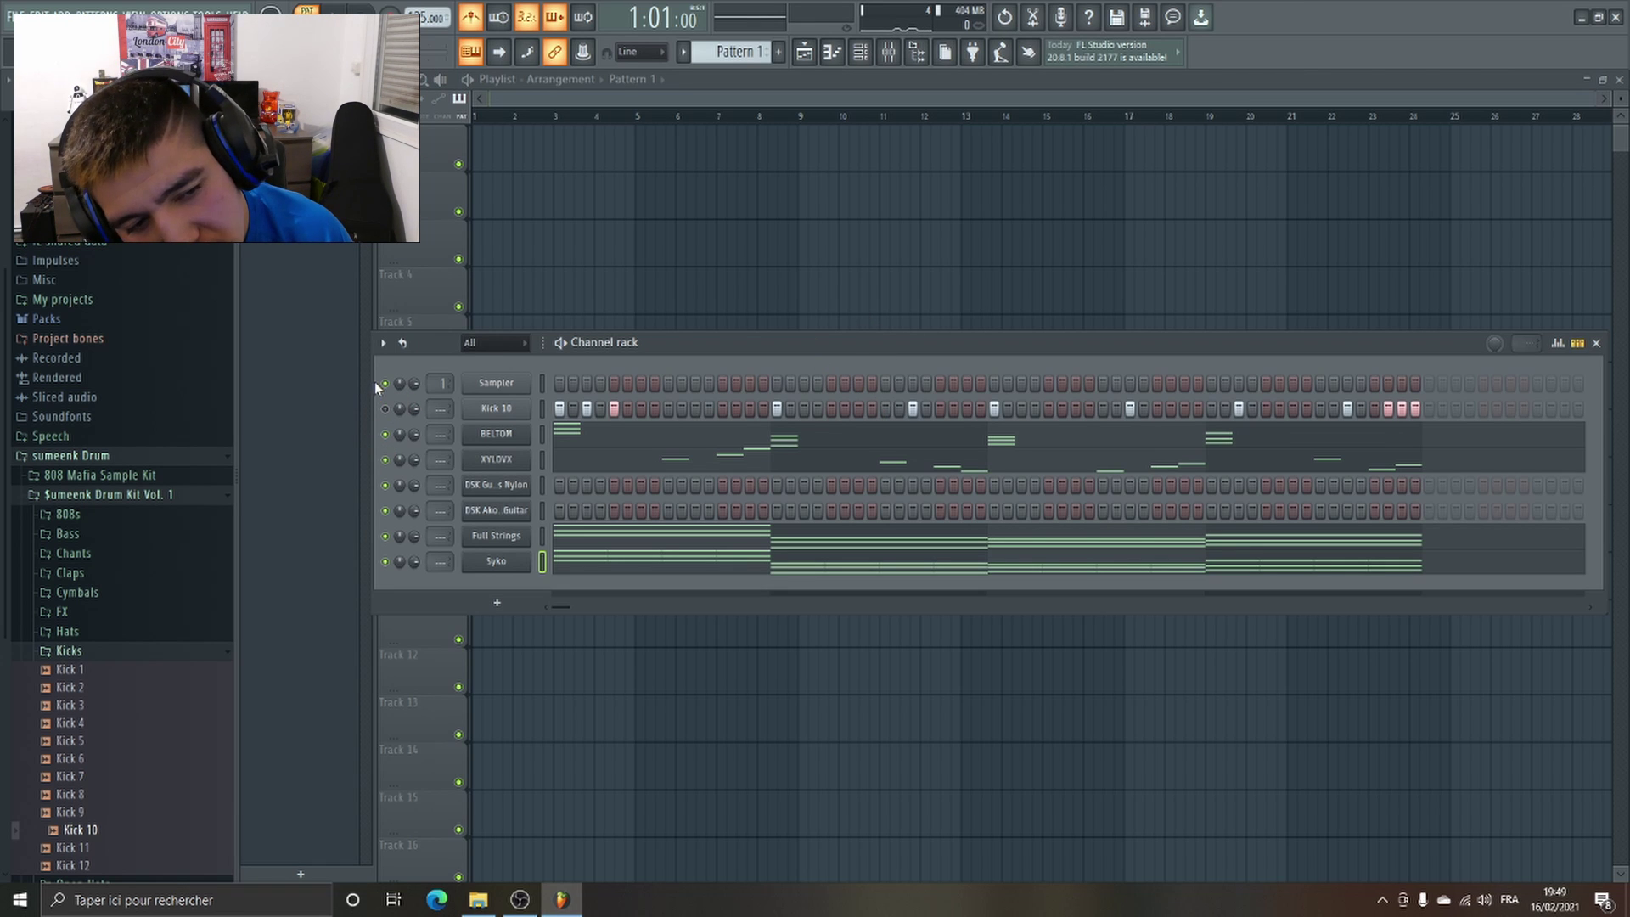
key("space")
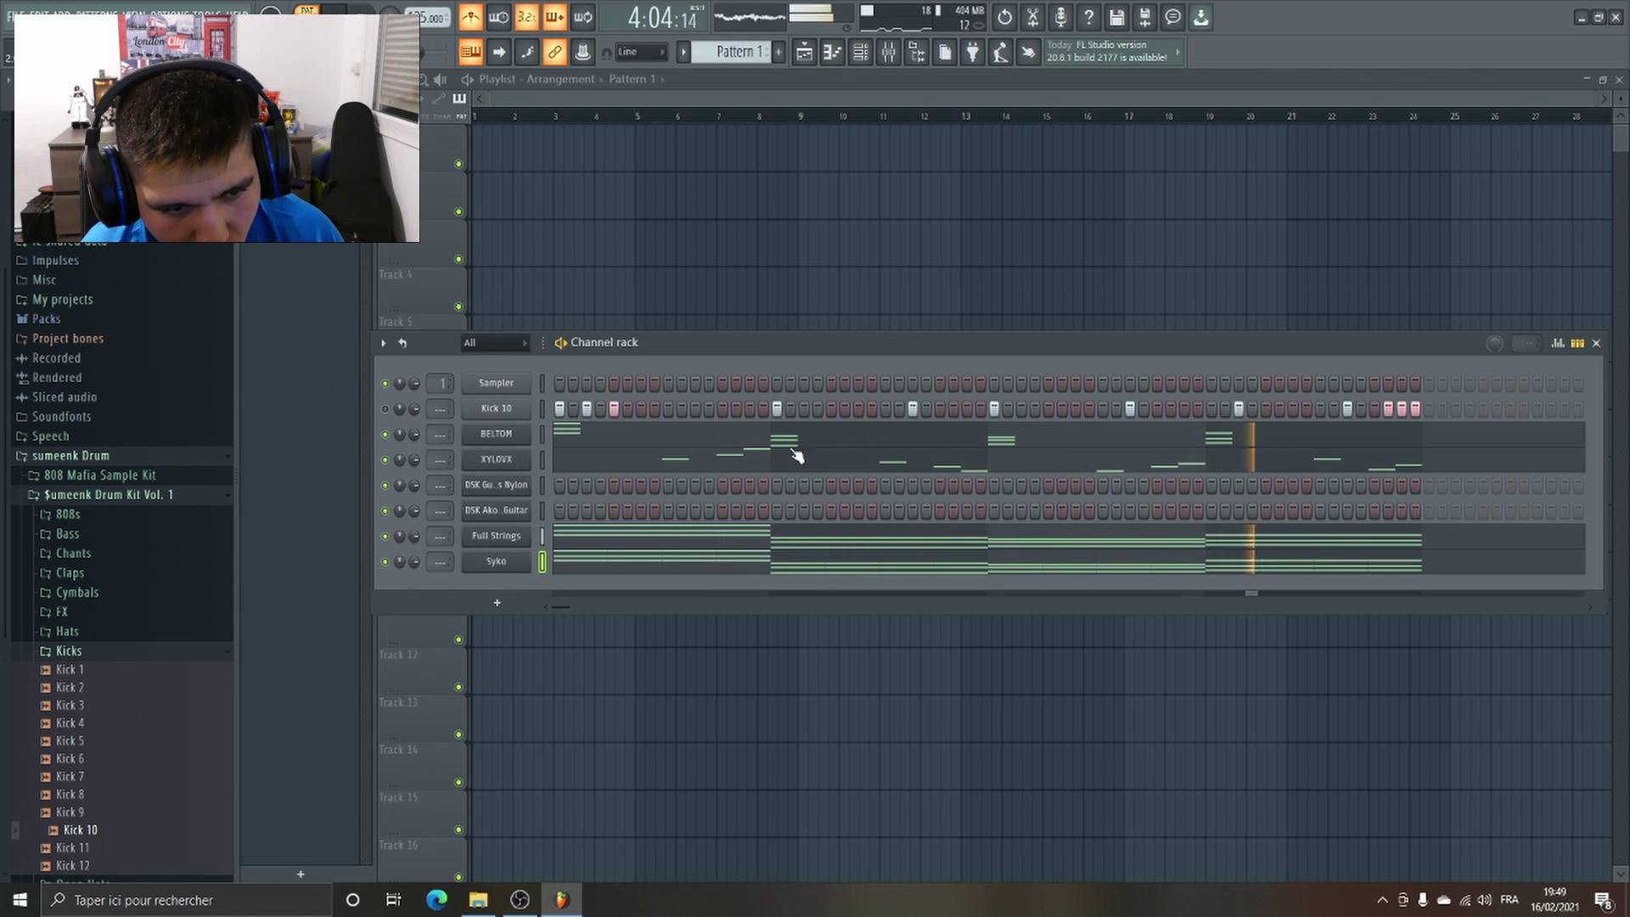
key("space")
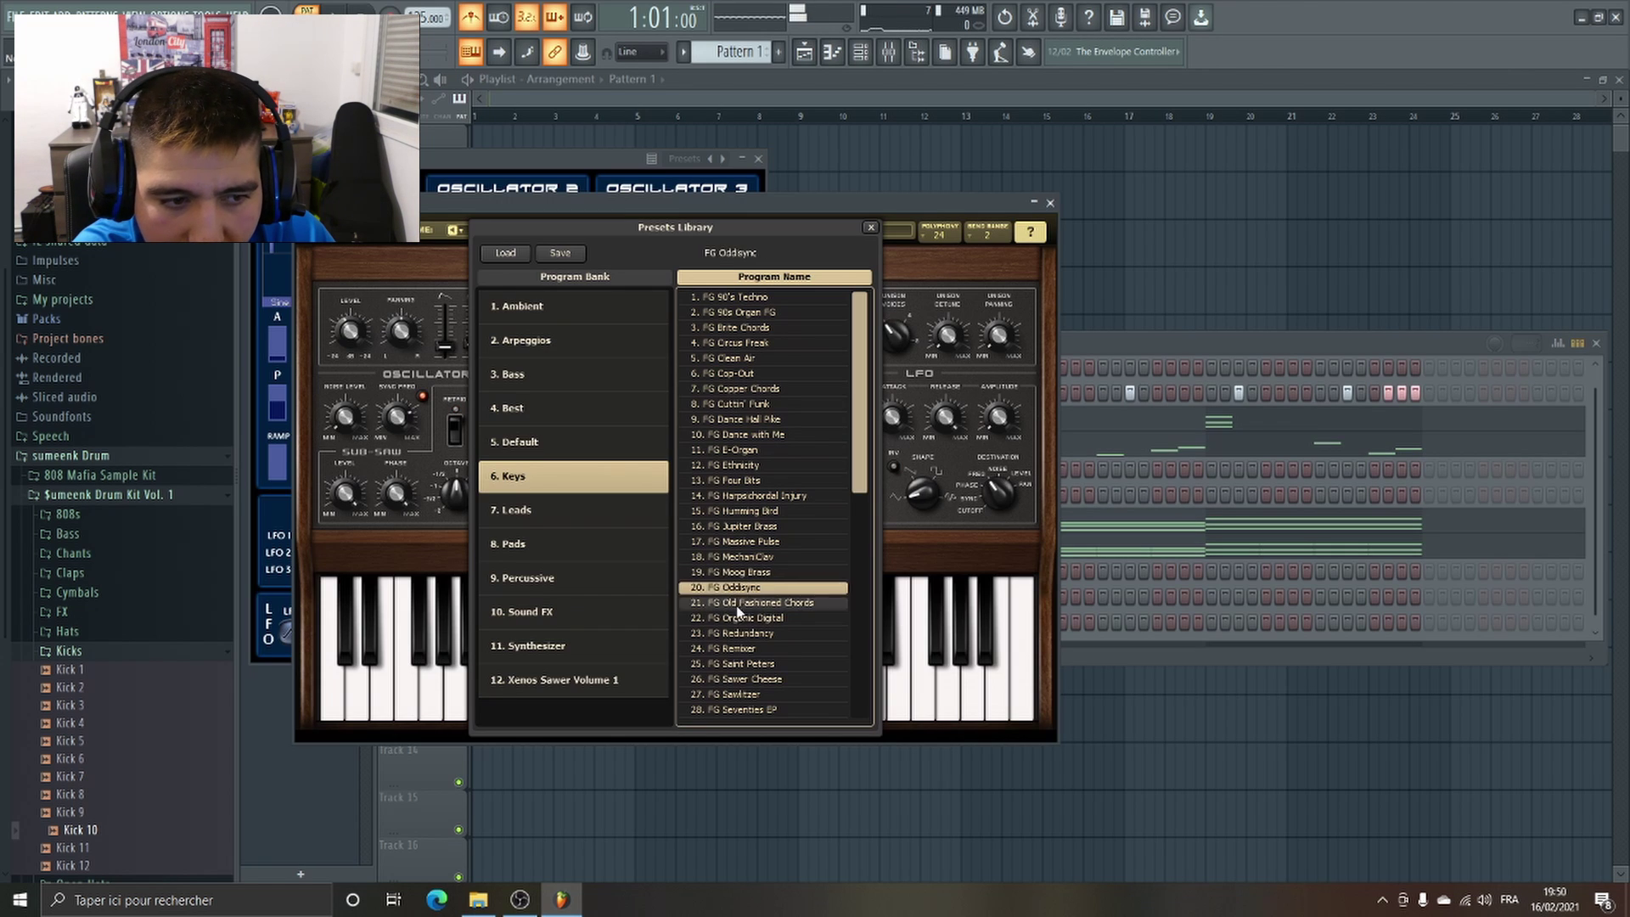
Audition the Sawer Keys presets around Moog Brass and Redundancy, load FG Oddsync, and close the synth windows.
left_click(737, 588)
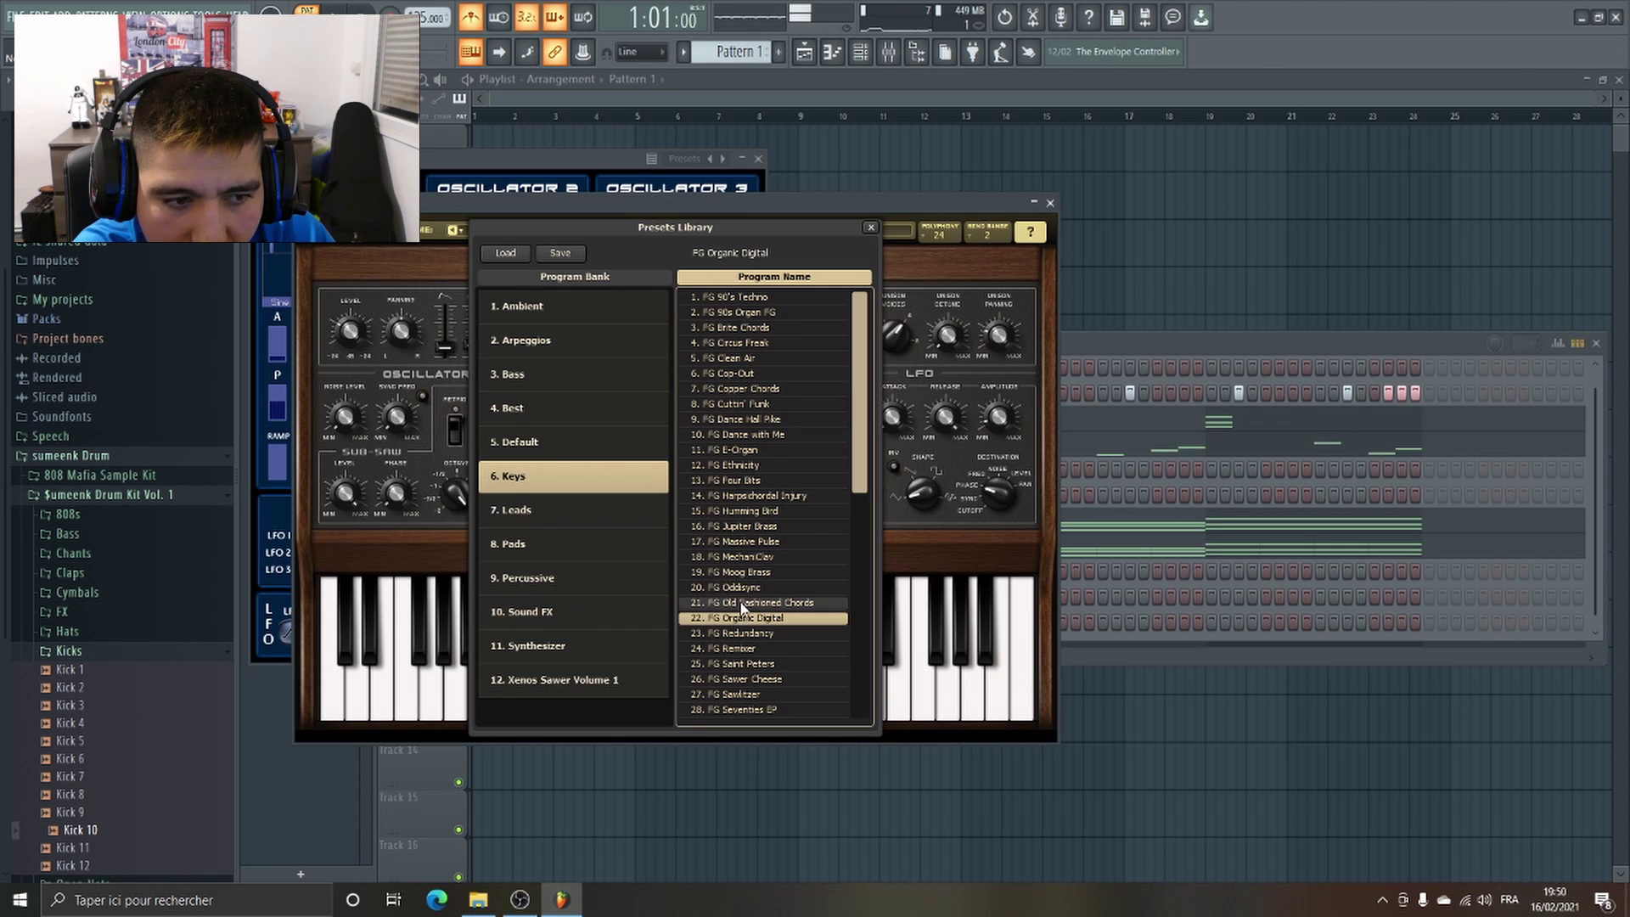
left_click(743, 604)
left_click(743, 635)
left_click(739, 601)
left_click(742, 575)
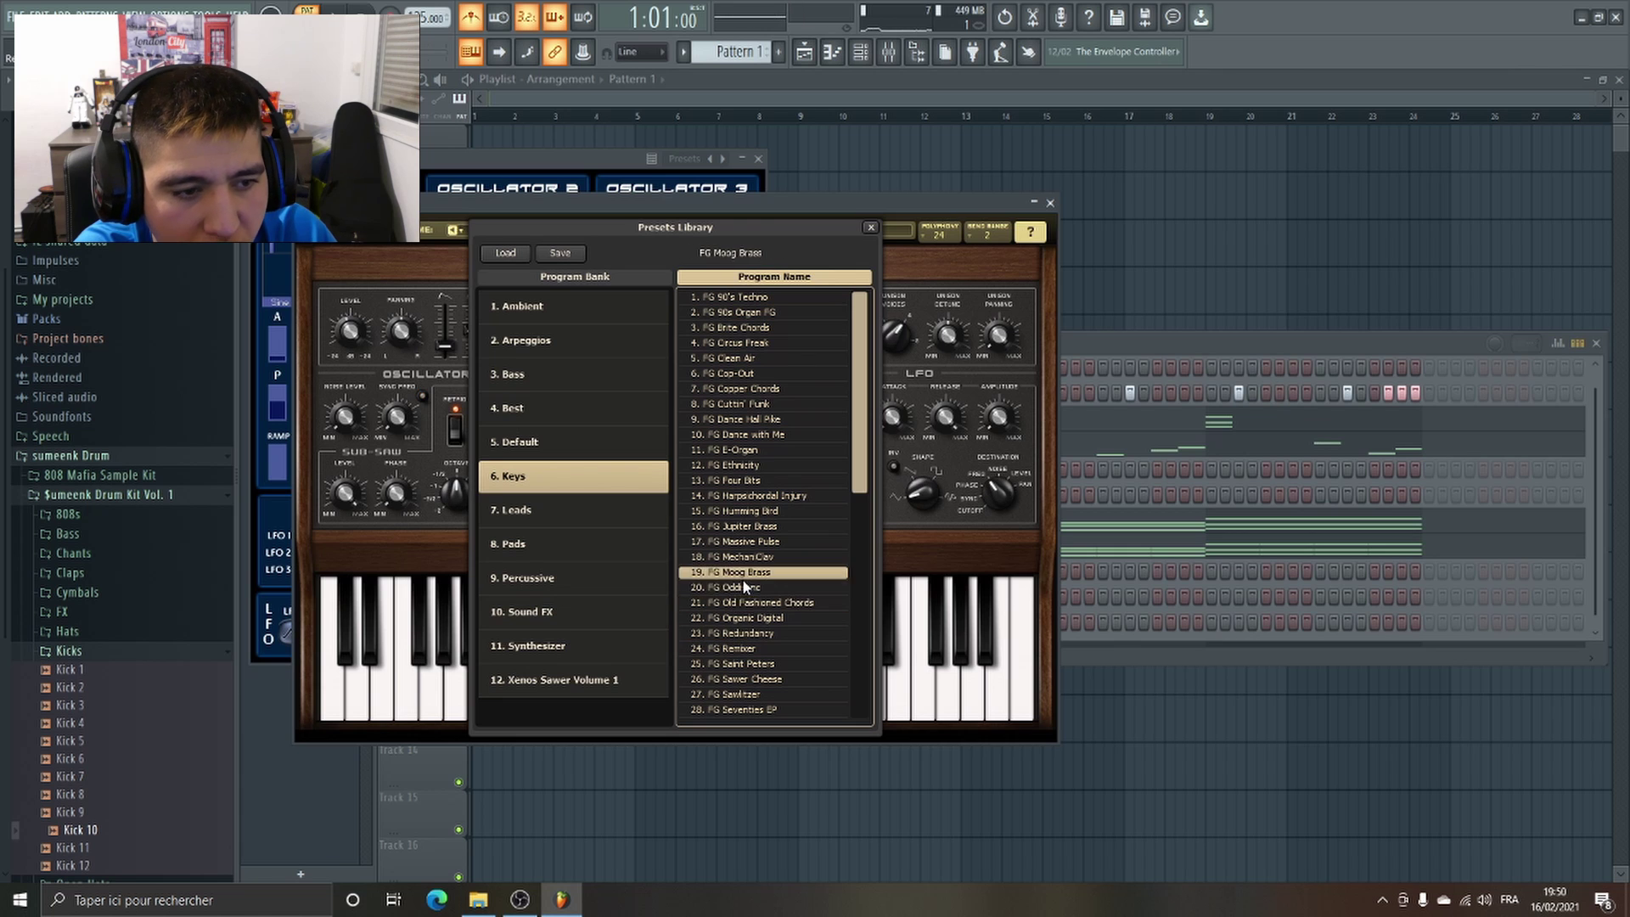
left_click(736, 591)
left_click(870, 227)
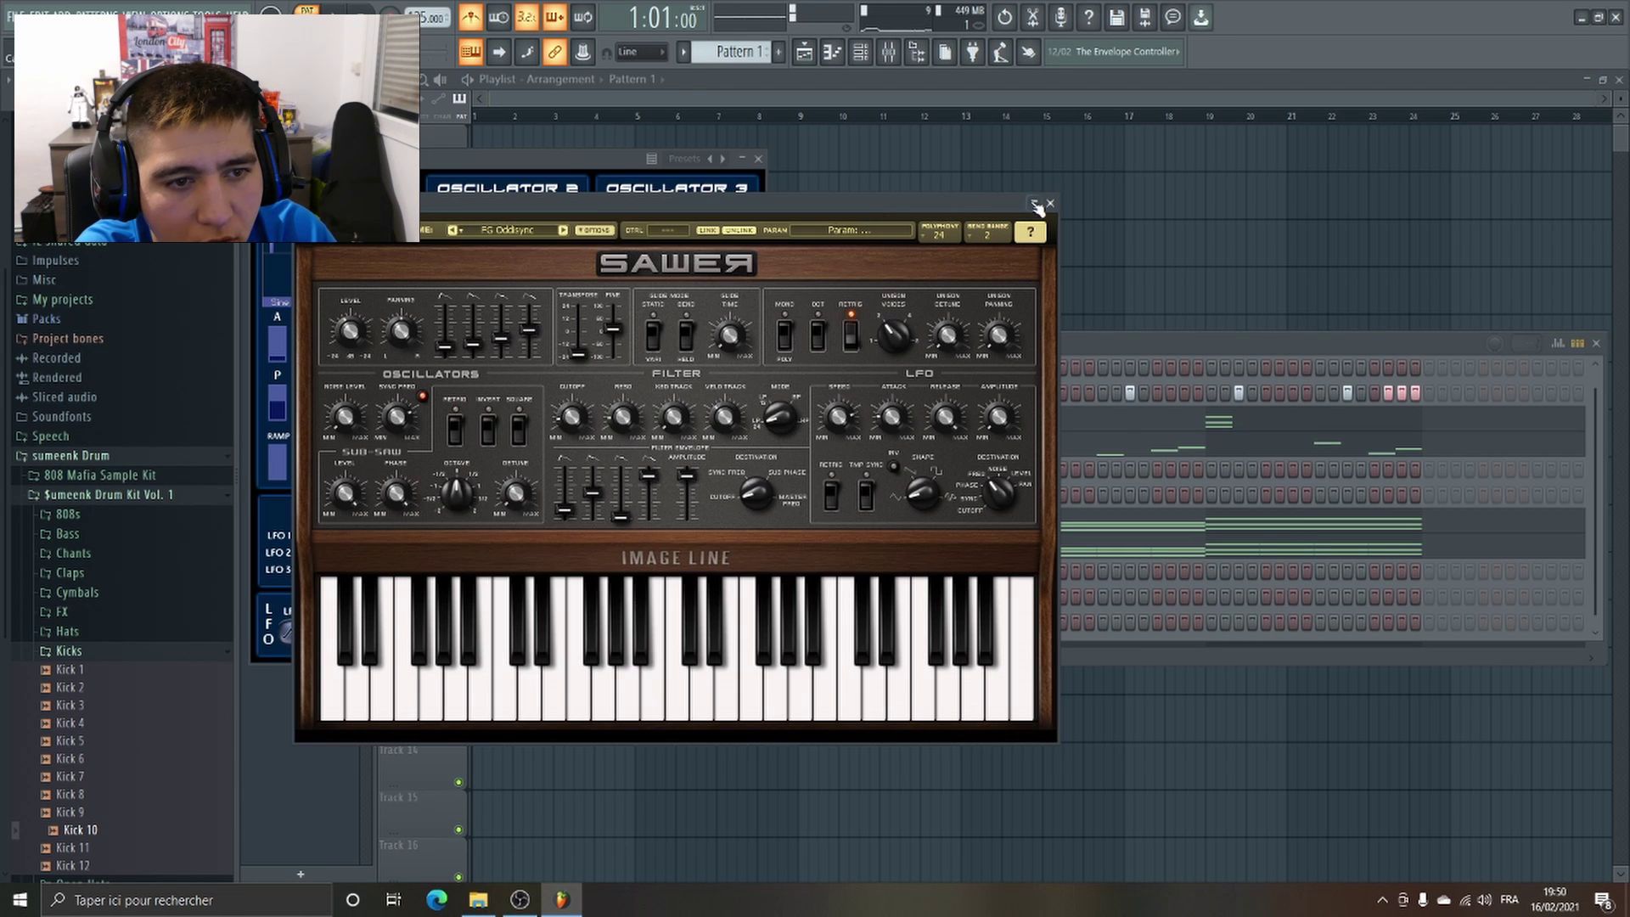
left_click(1050, 203)
left_click(743, 161)
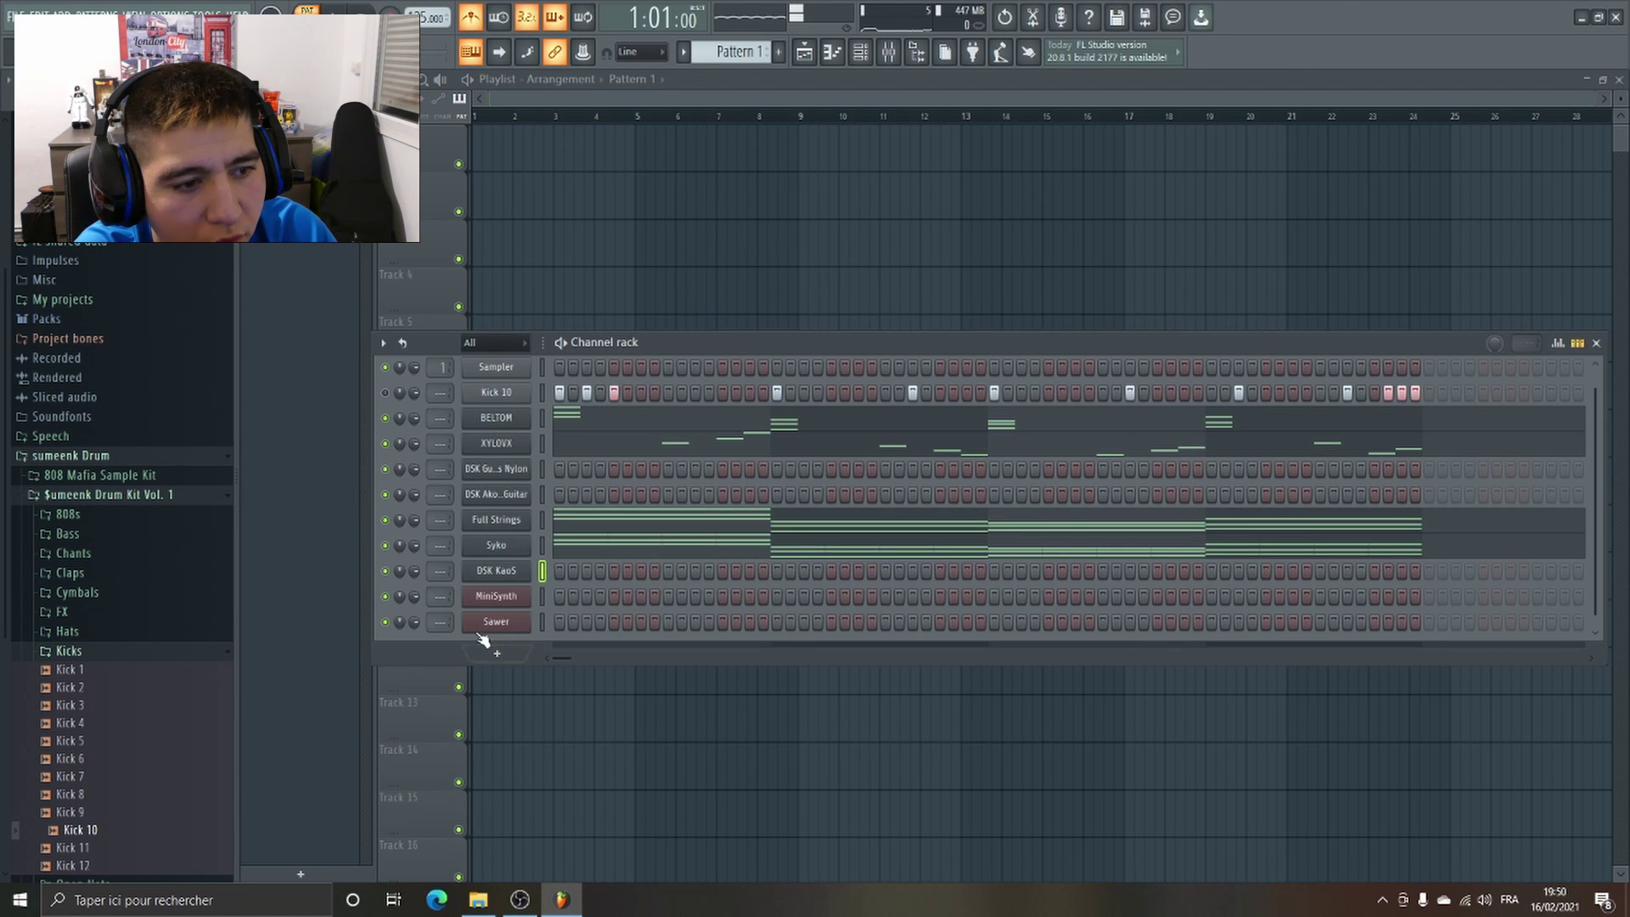
Open the Sawer channel's piano roll and place a quarter-bar G5 note at the start of bar 1.
right_click(525, 619)
left_click(583, 624)
left_click(314, 278)
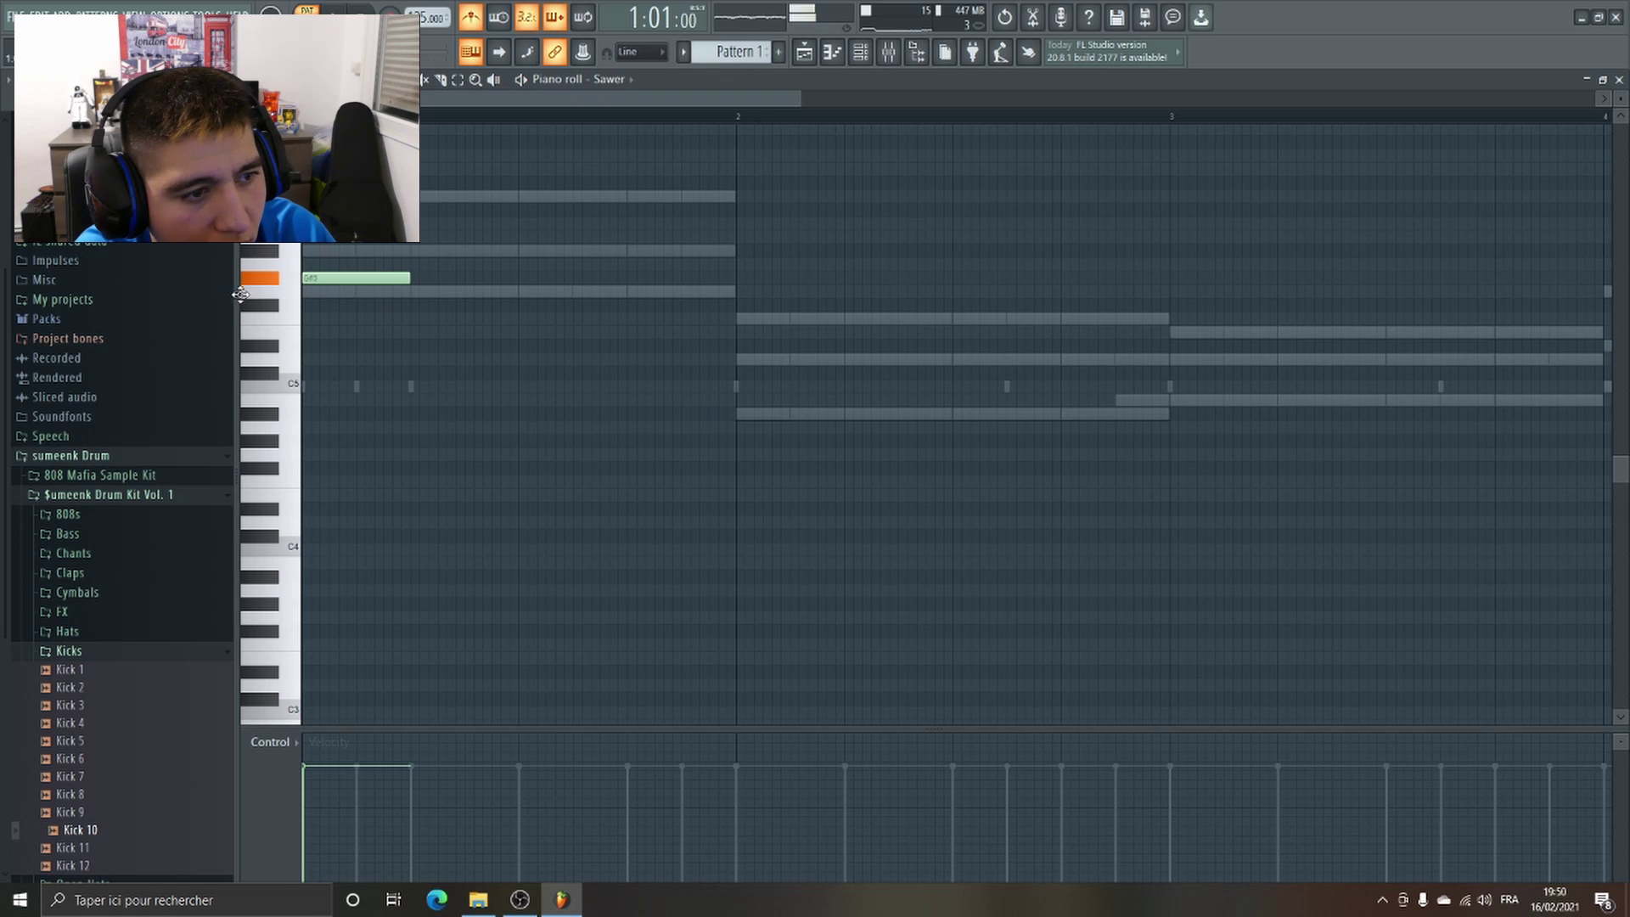
left_click_drag(240, 294, 226, 307)
key("space")
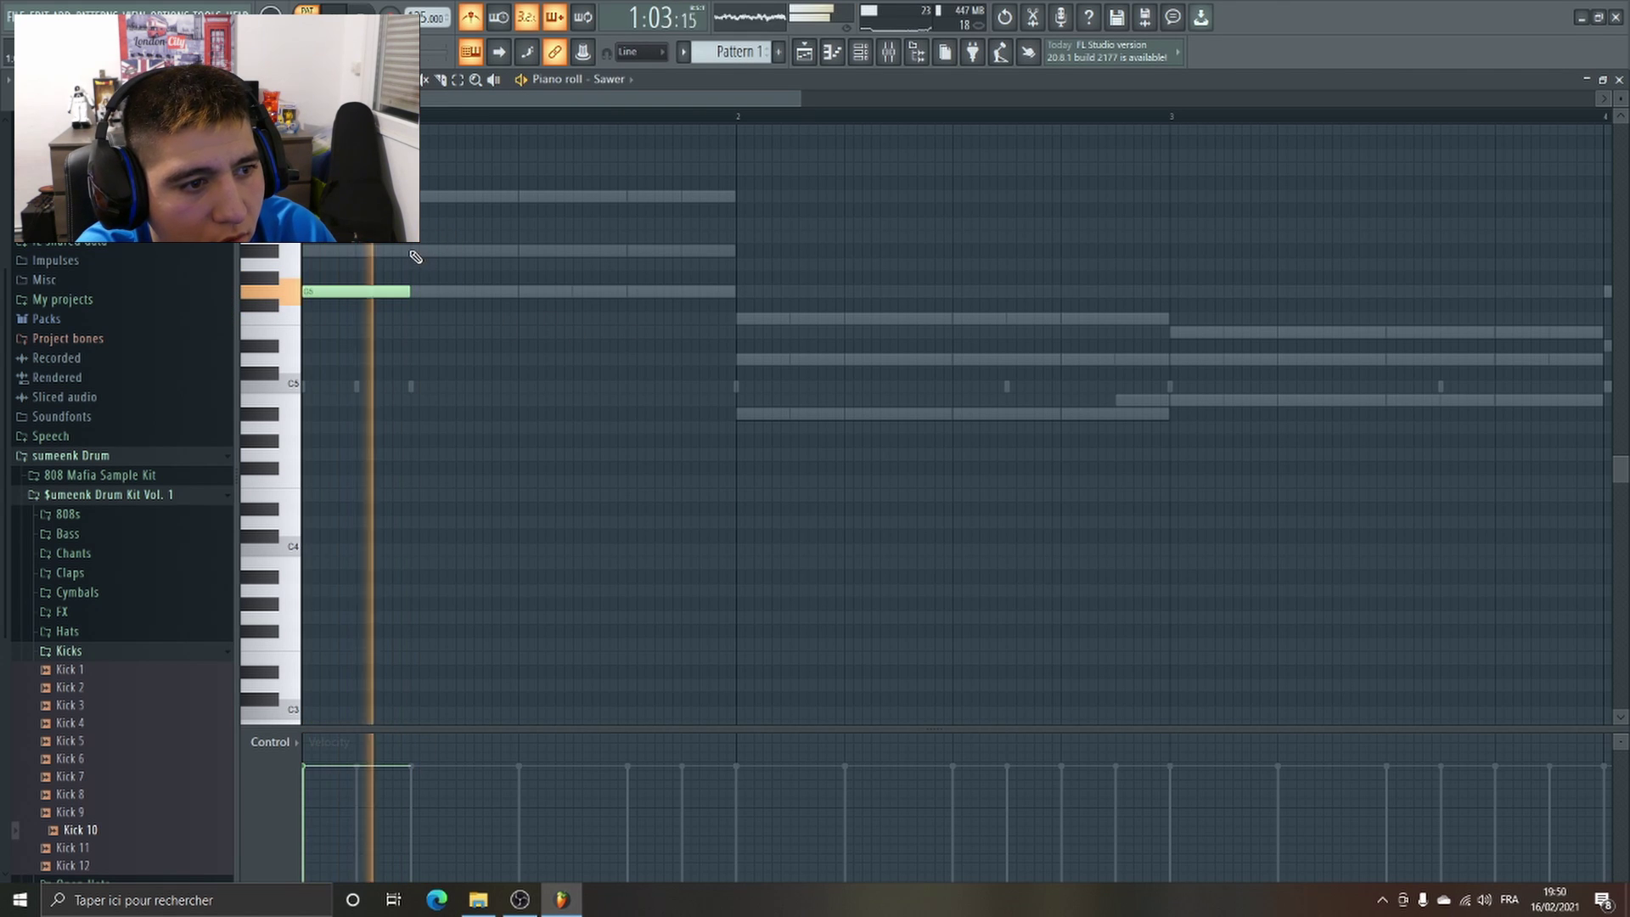
key("space")
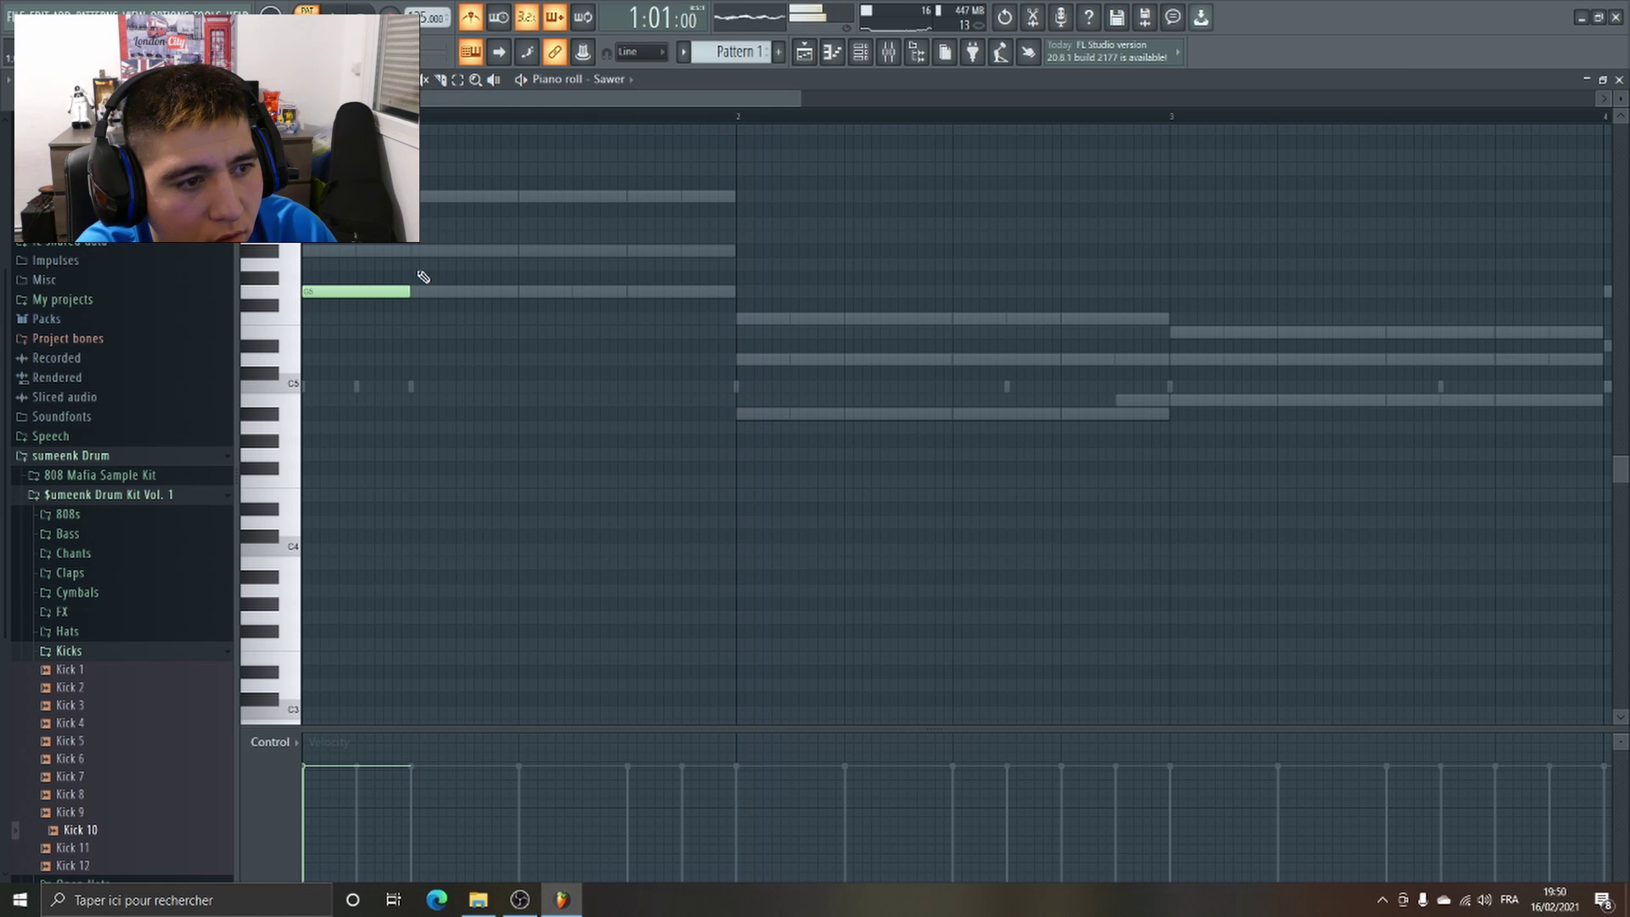
Extend the Sawer part with A#5 at the start and D6 halfway through bar 1, F5 at bar 2, and G5 halfway through bar 4.
left_click(366, 251)
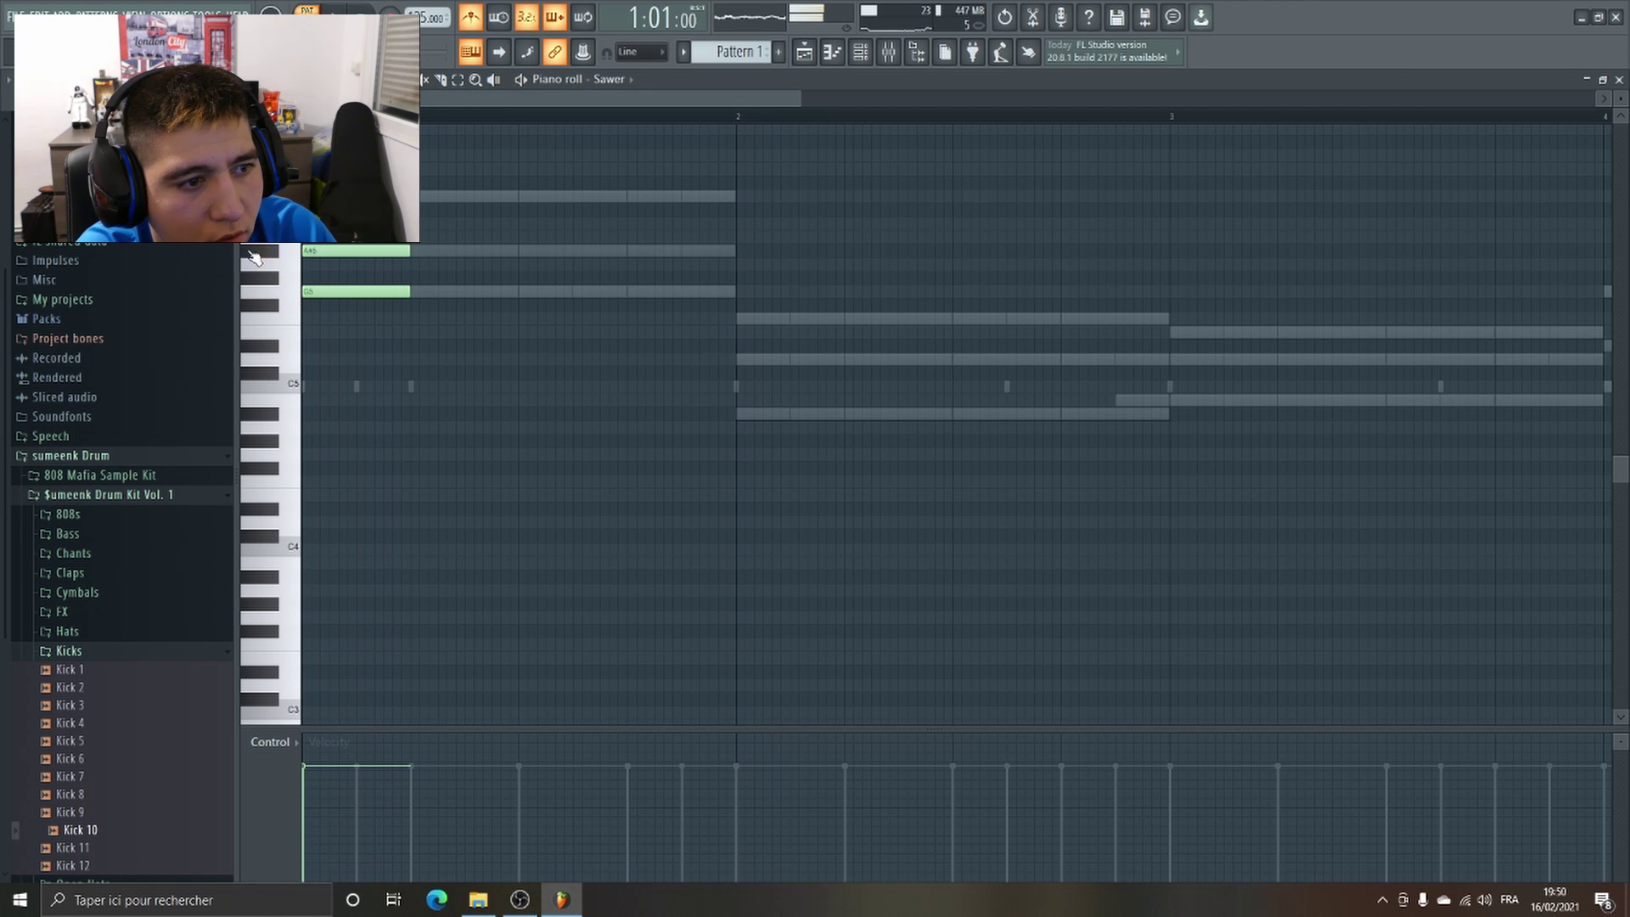
key("space")
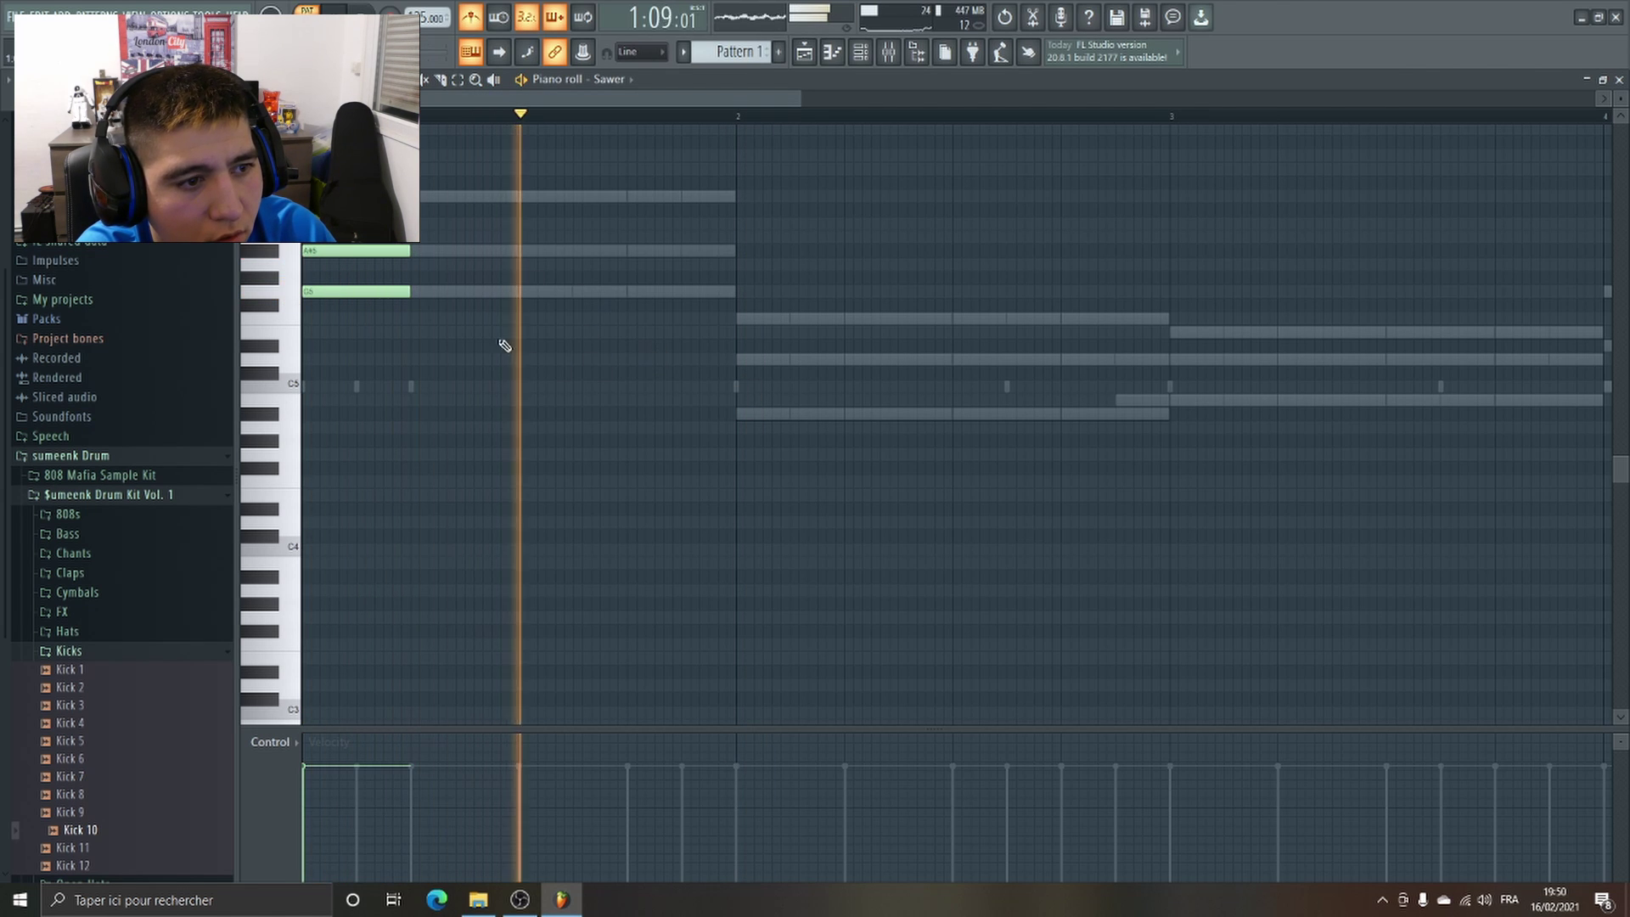
left_click_drag(537, 295, 548, 196)
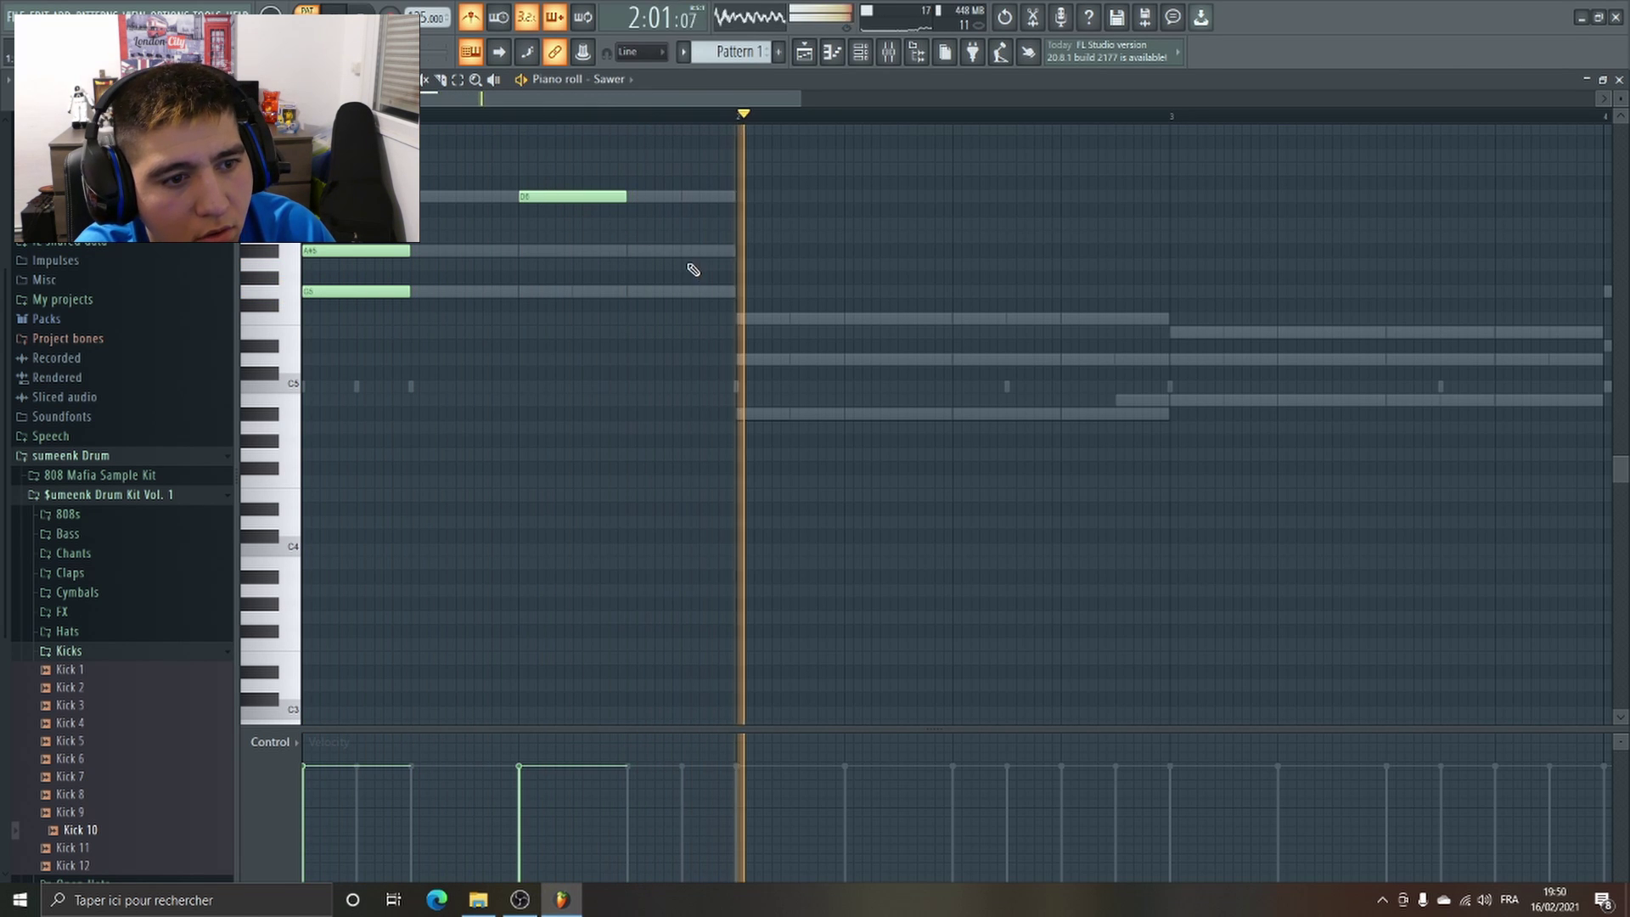
key("space")
left_click(734, 315)
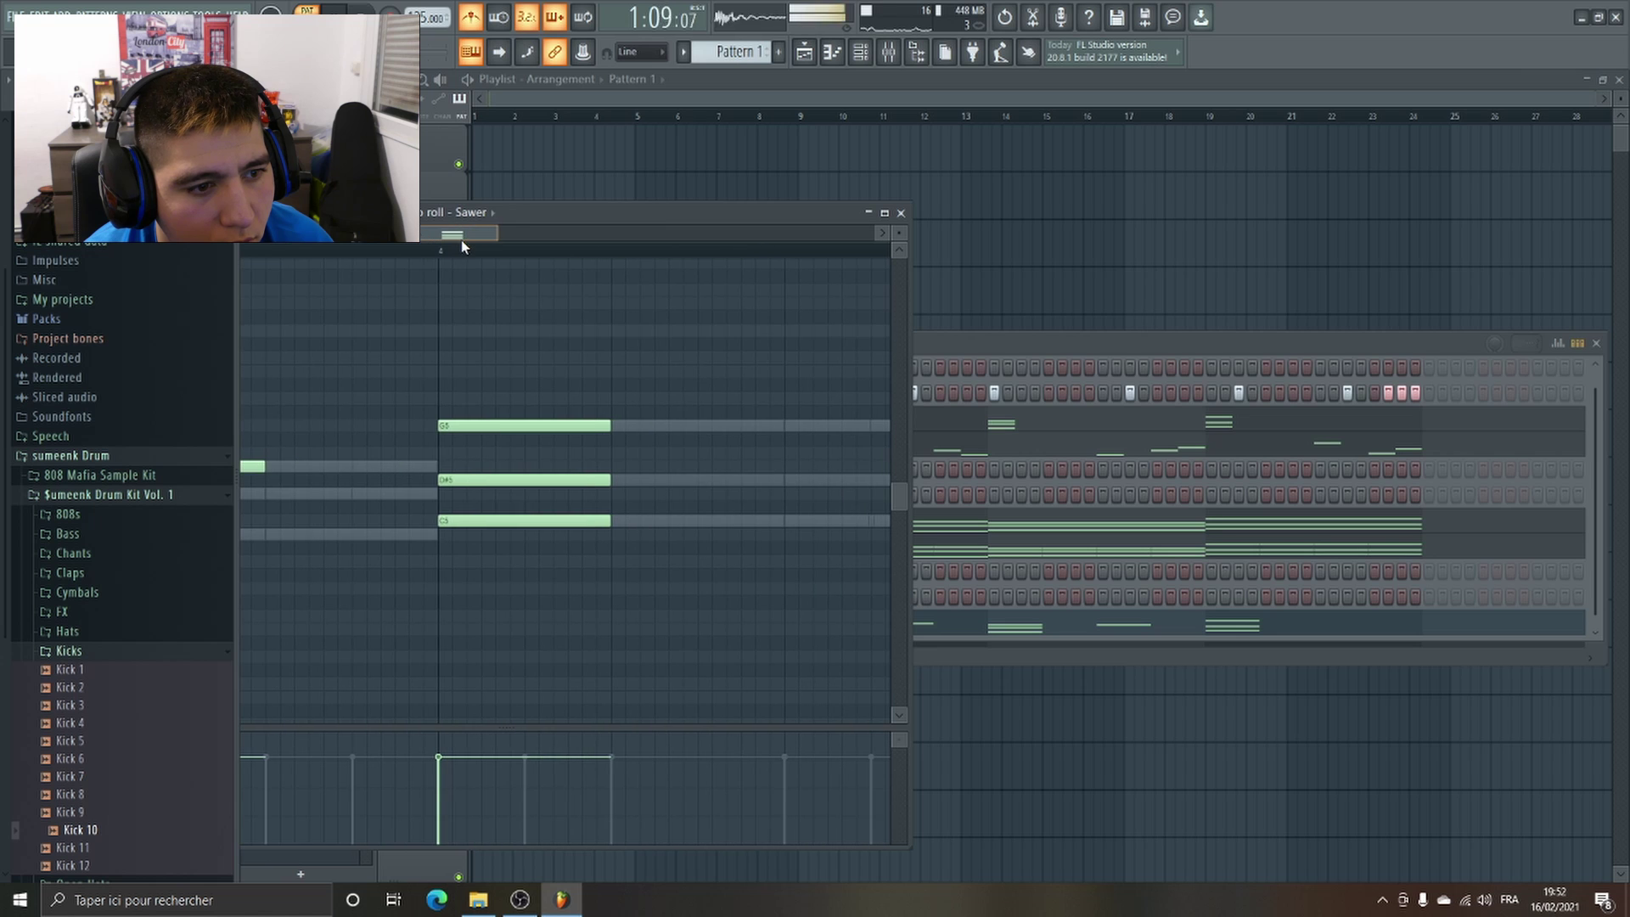
left_click(786, 427)
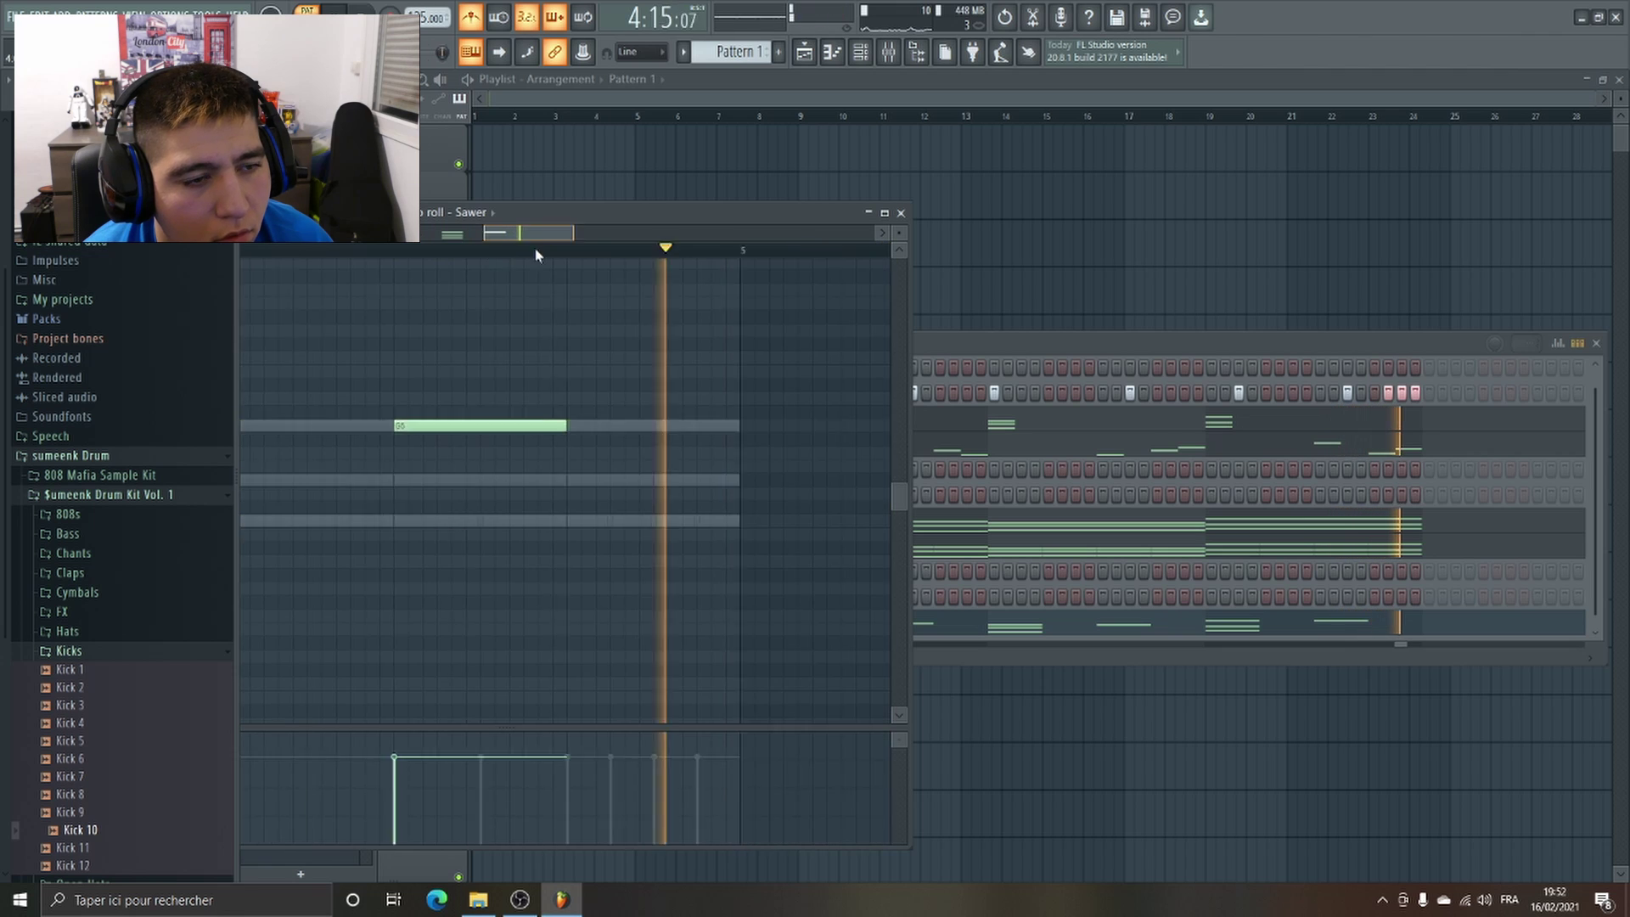
Close the Sawer piano roll, play back Pattern 1, and mute the melodic channels while unmuting Kick 10.
left_click(901, 213)
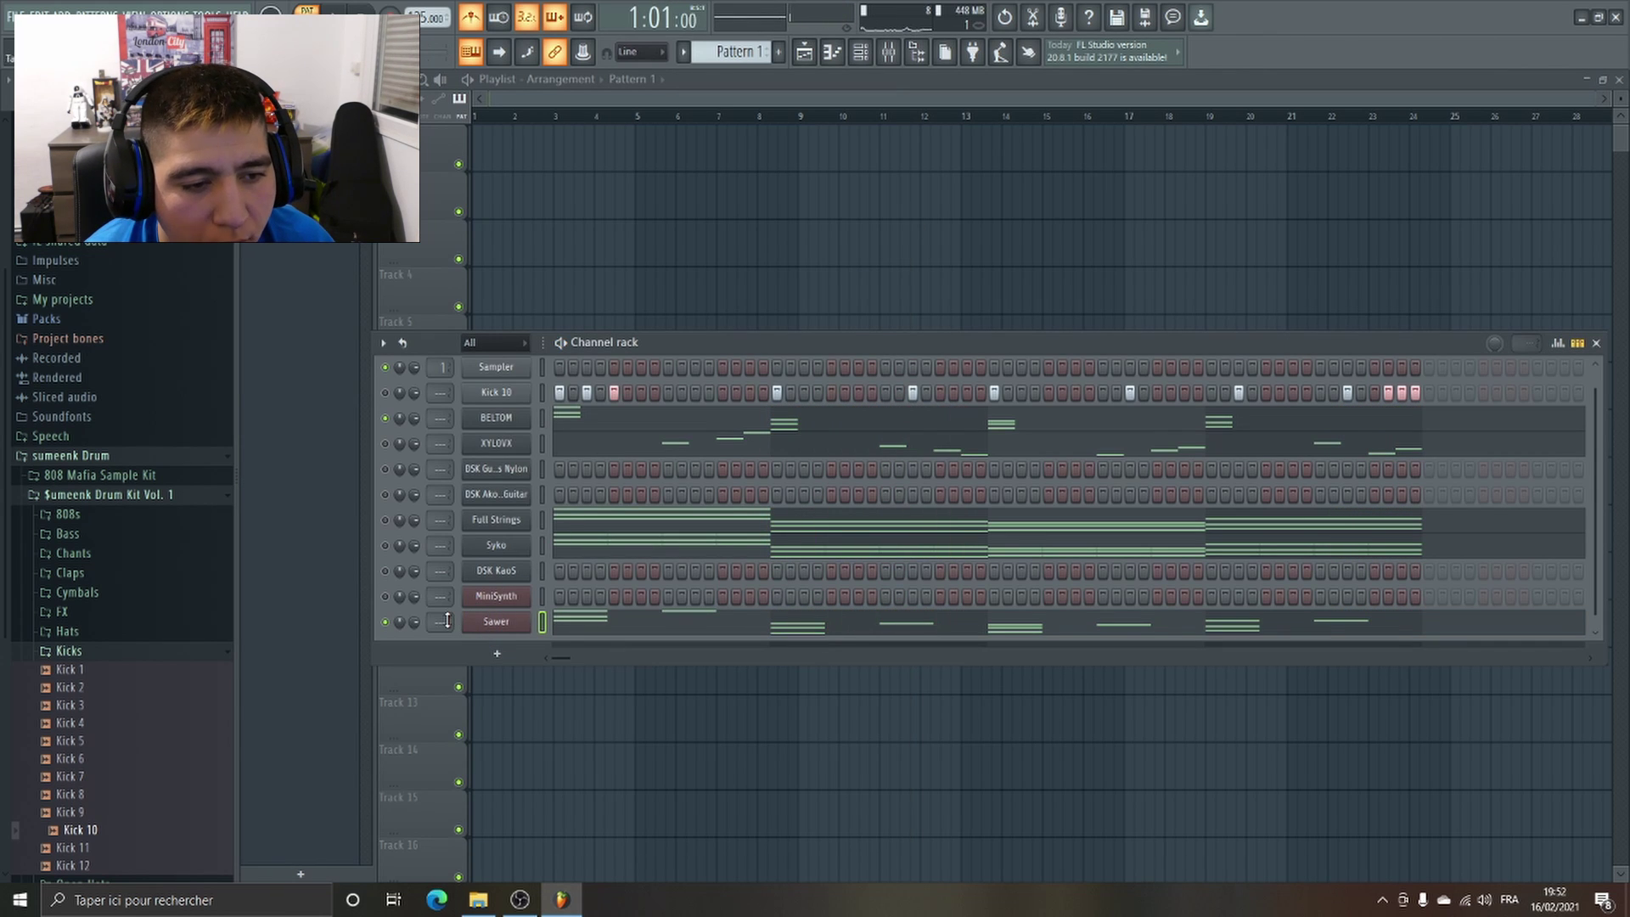
key("space")
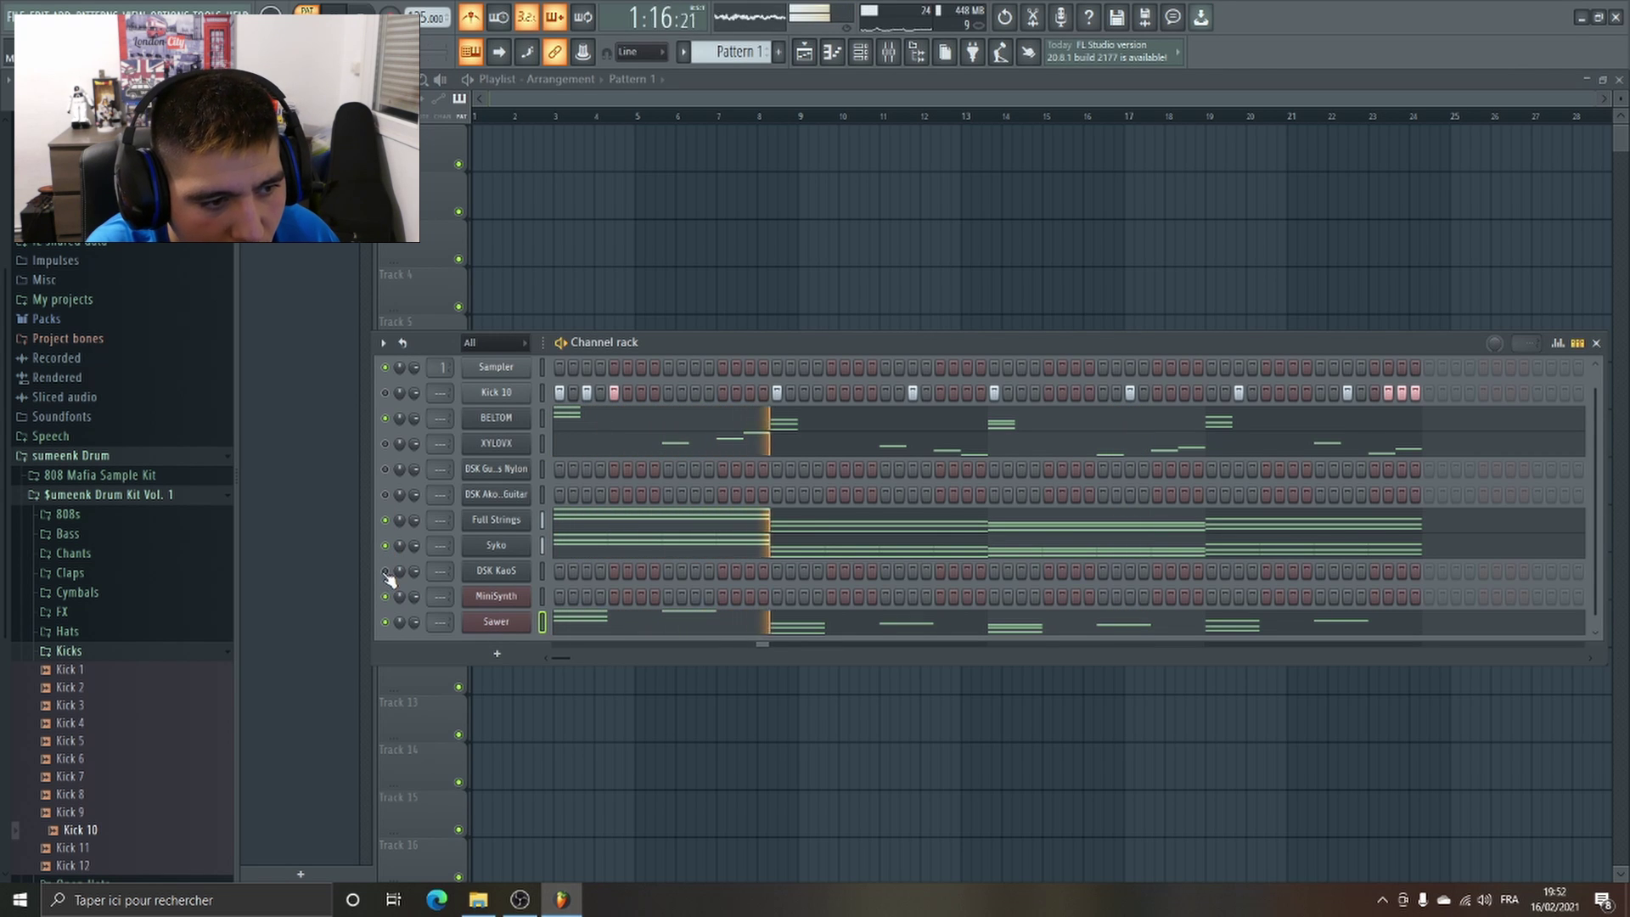
left_click(387, 392)
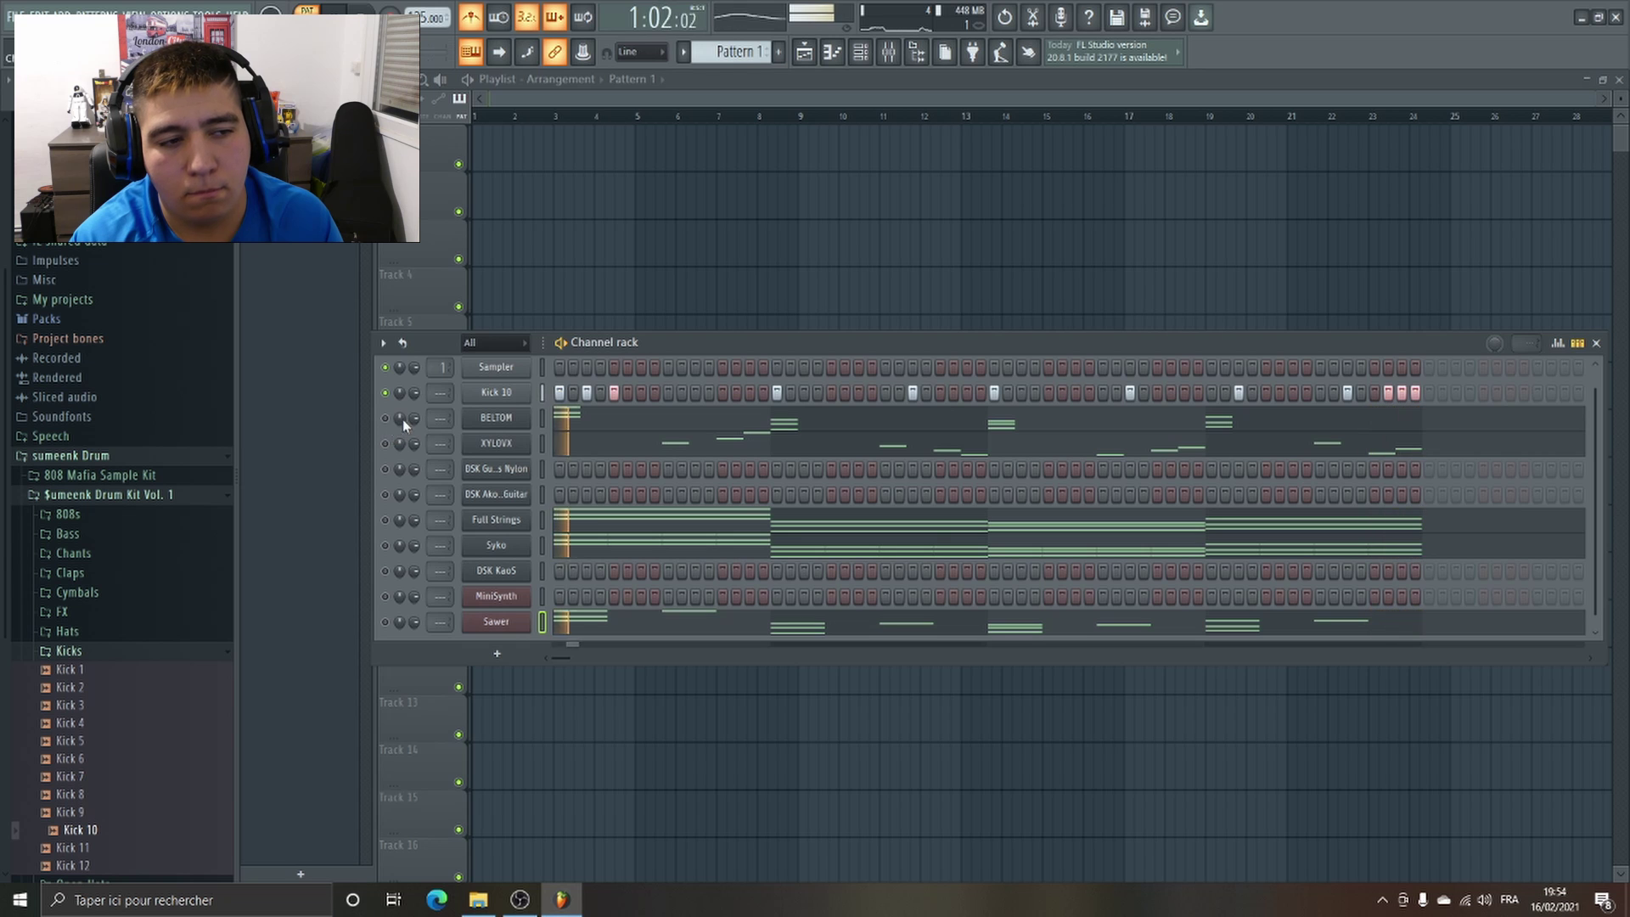
key("space")
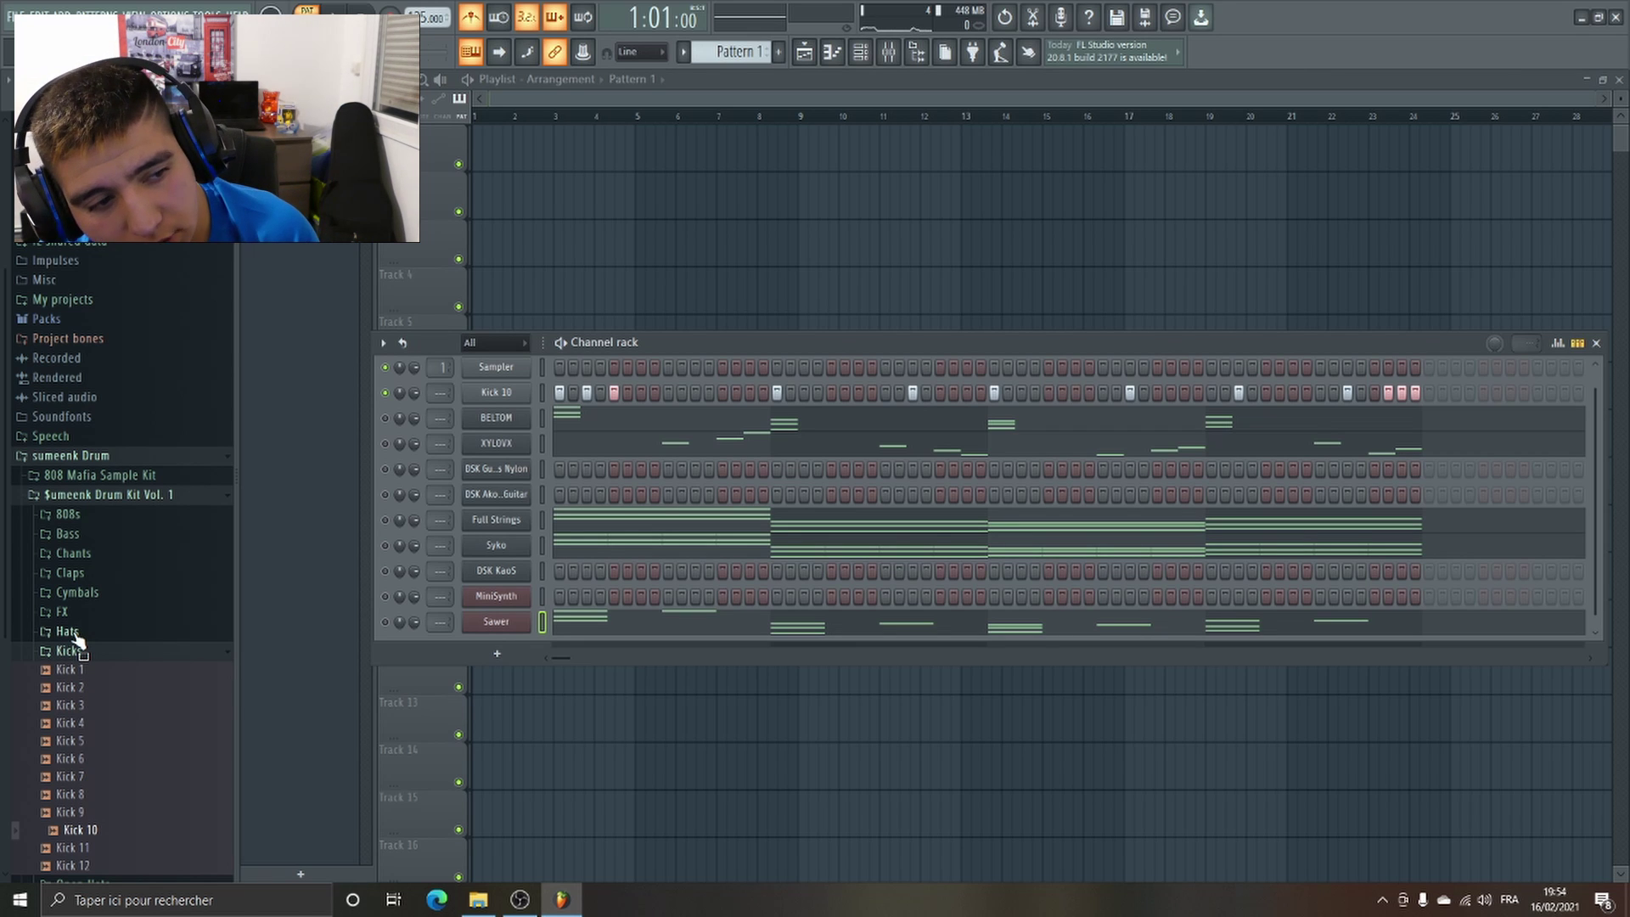
Audition the claps in $umeenk Drum Kit Vol. 1, add Clap 4 as a new channel, and place its hit on step 9 of bar 1.
left_click(85, 575)
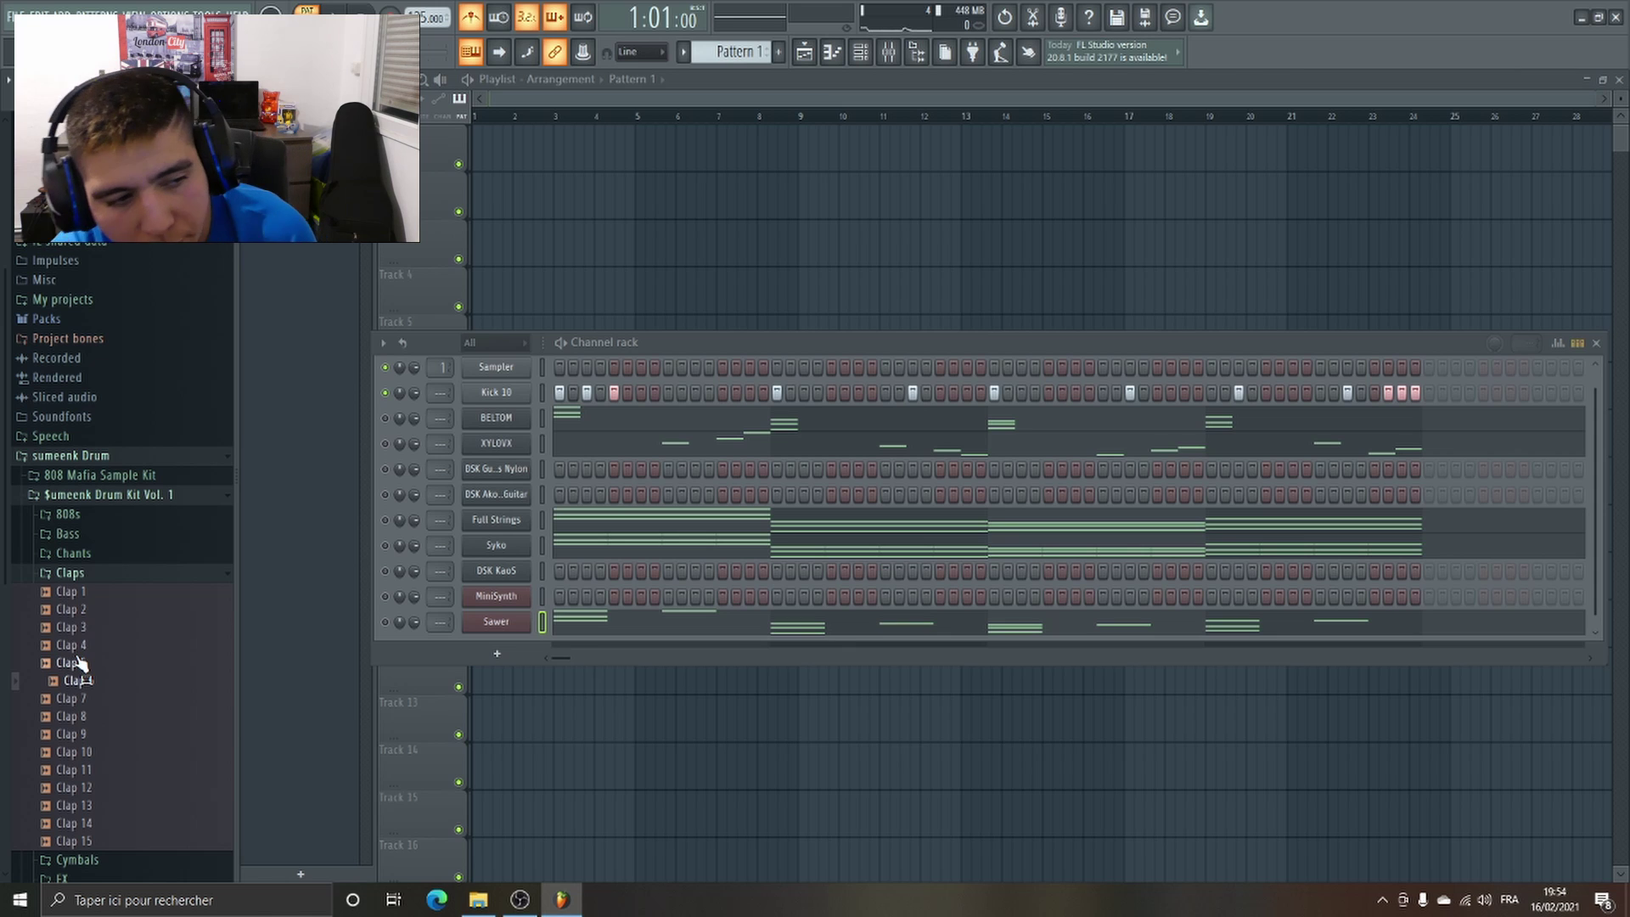
left_click(93, 645)
left_click(96, 663)
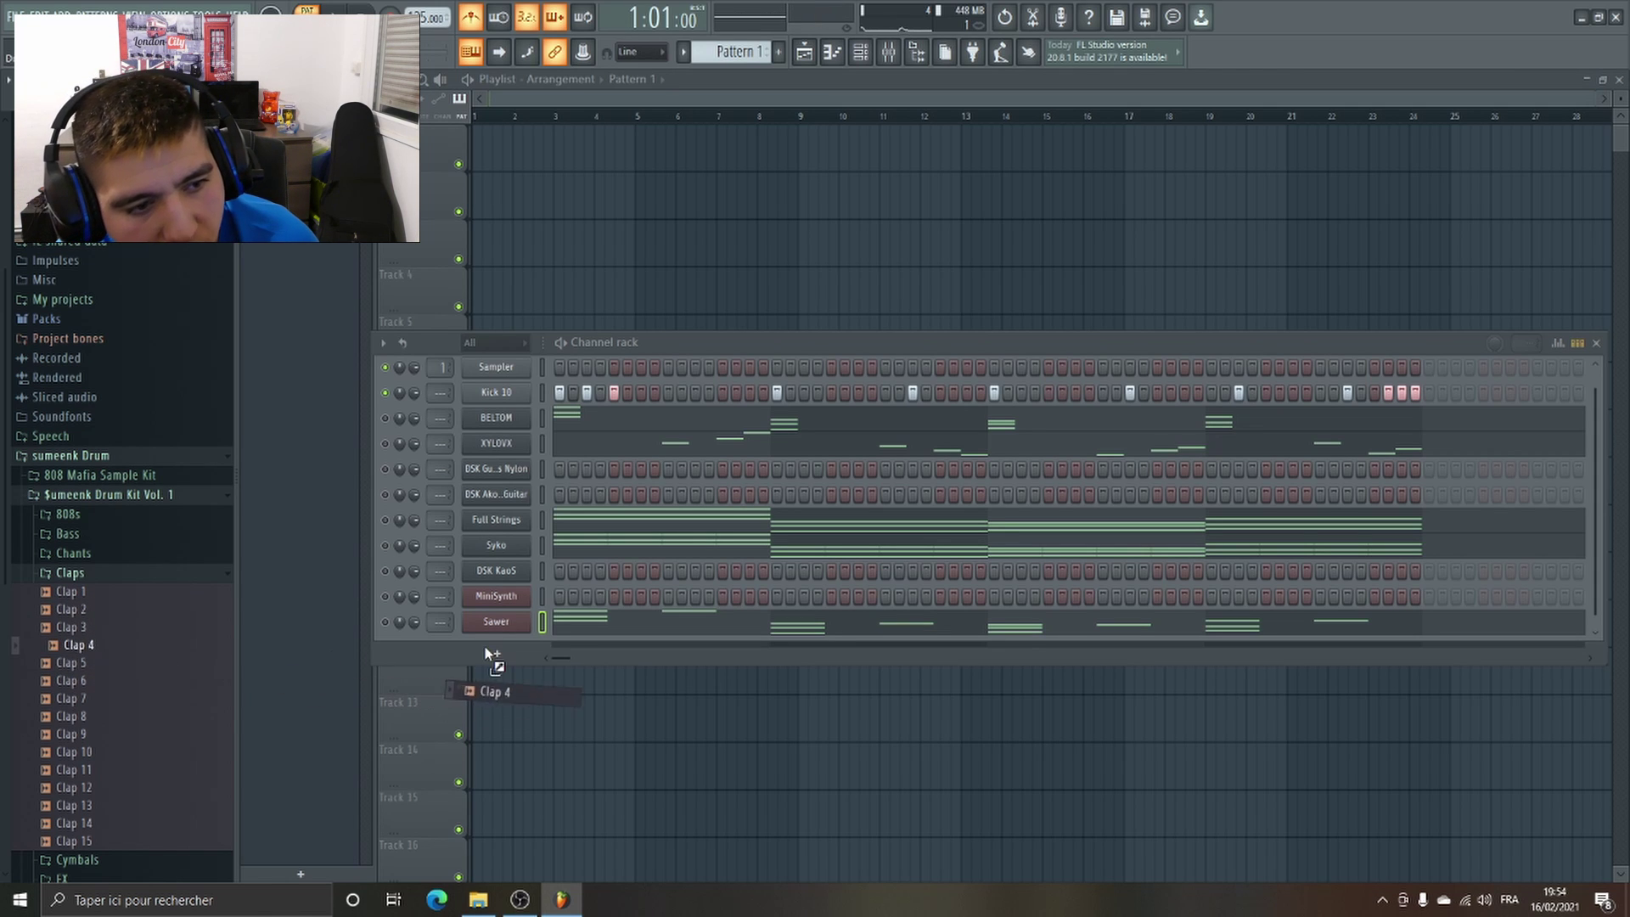
left_click_drag(497, 639, 494, 635)
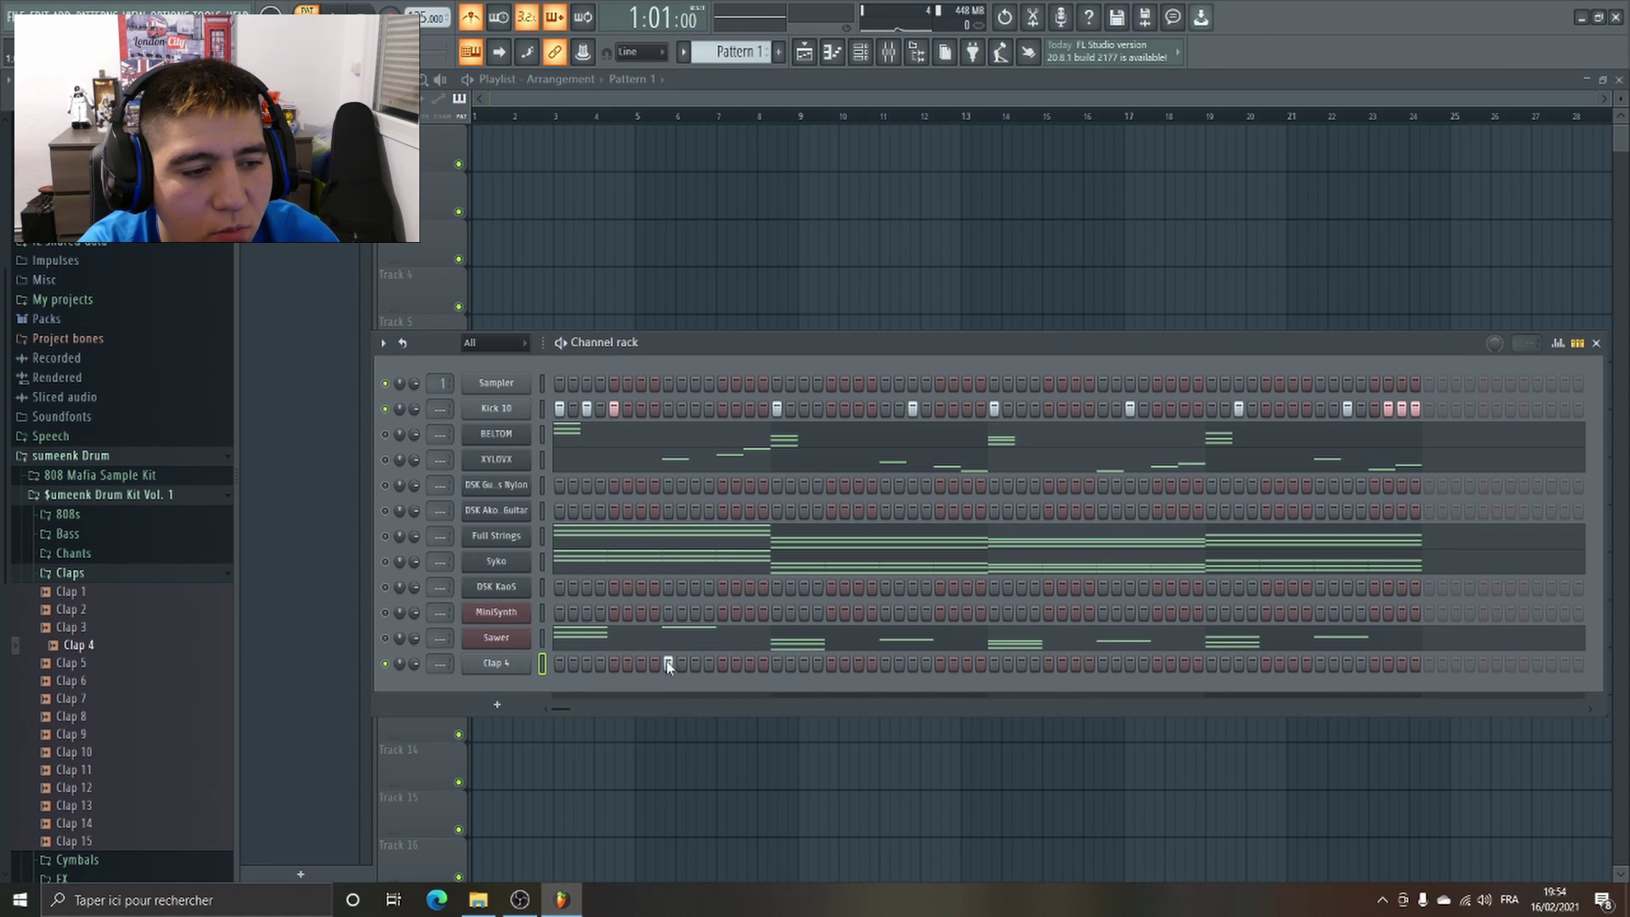
Try Clap 4 hits on step 3 of bar 2 and on step 9 of bars 3 and 4 against the playing kick.
key("space")
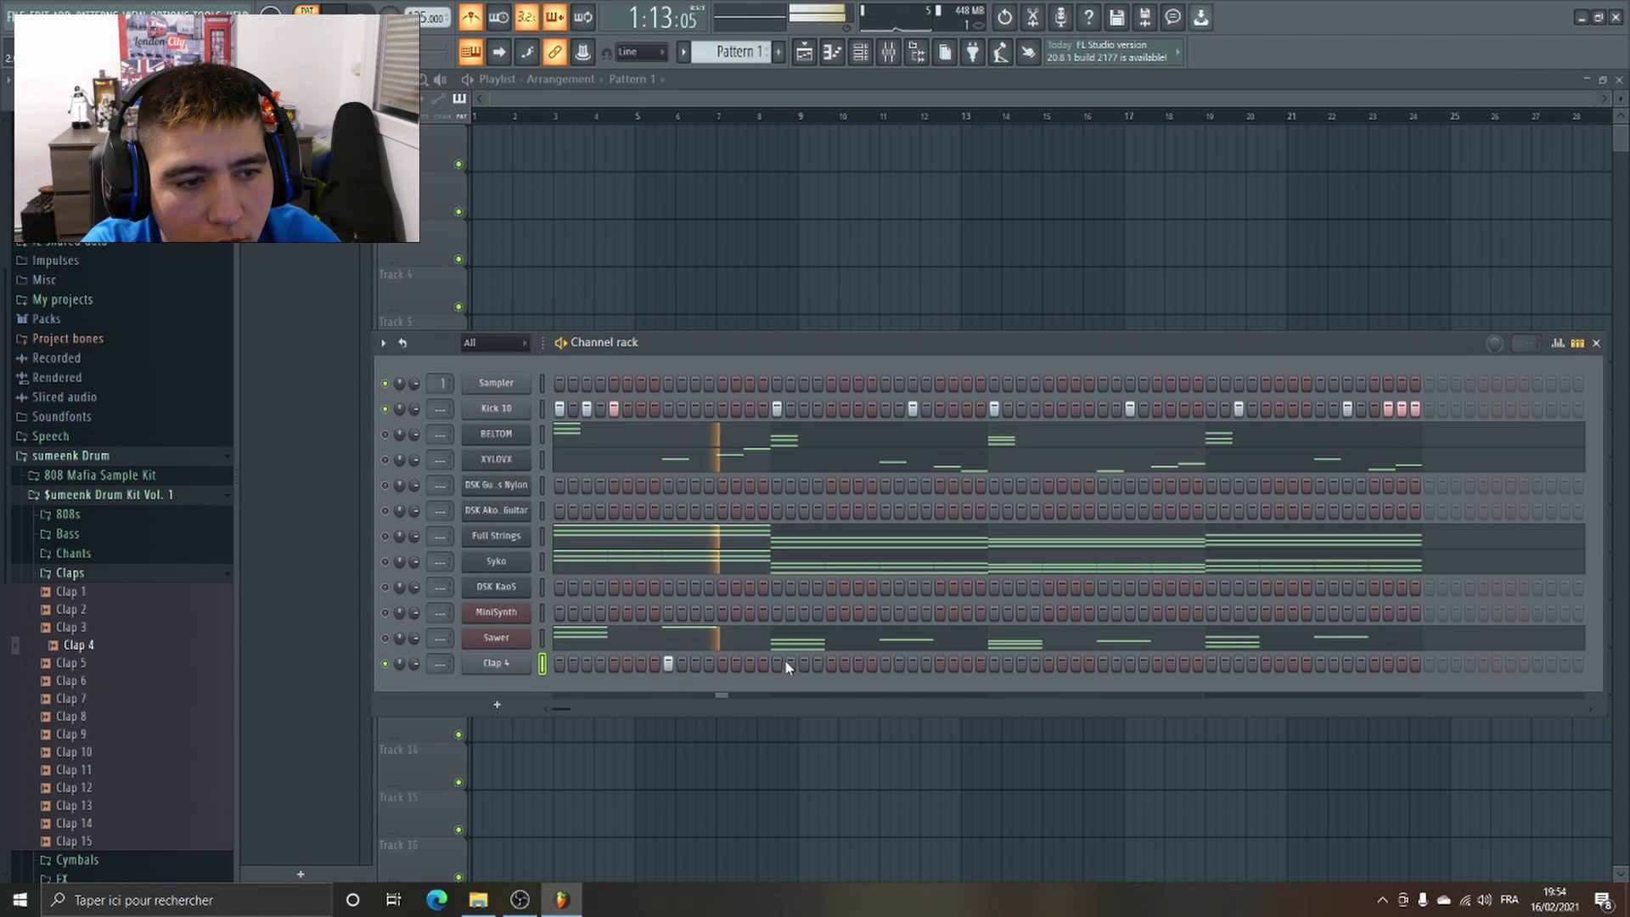
left_click(817, 663)
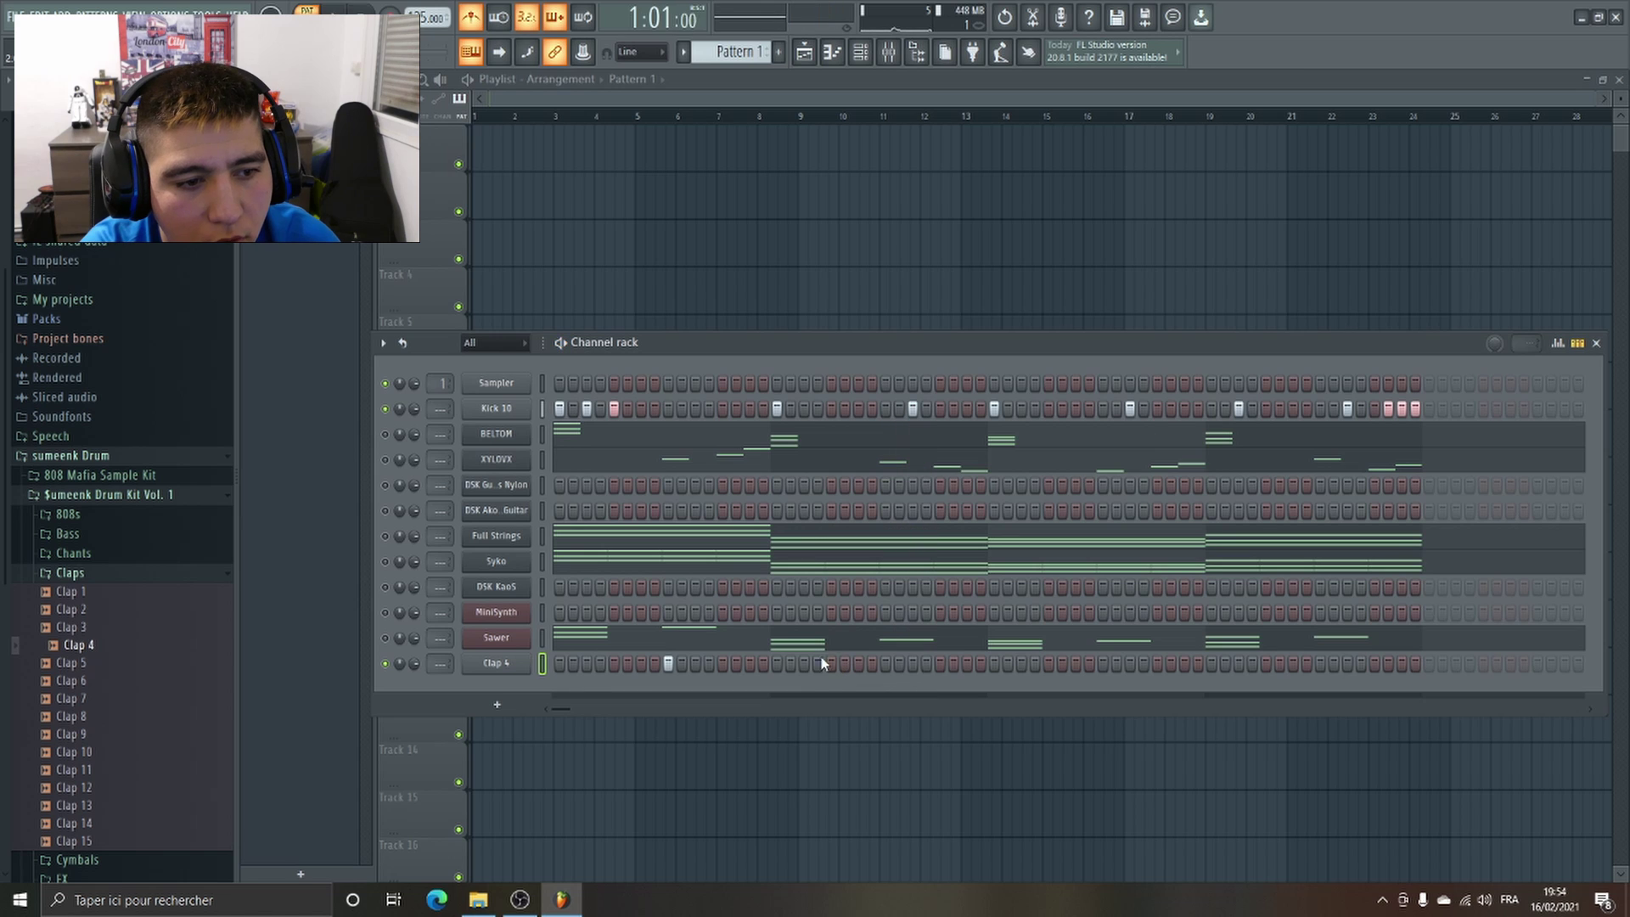
left_click(817, 663)
left_click(805, 663)
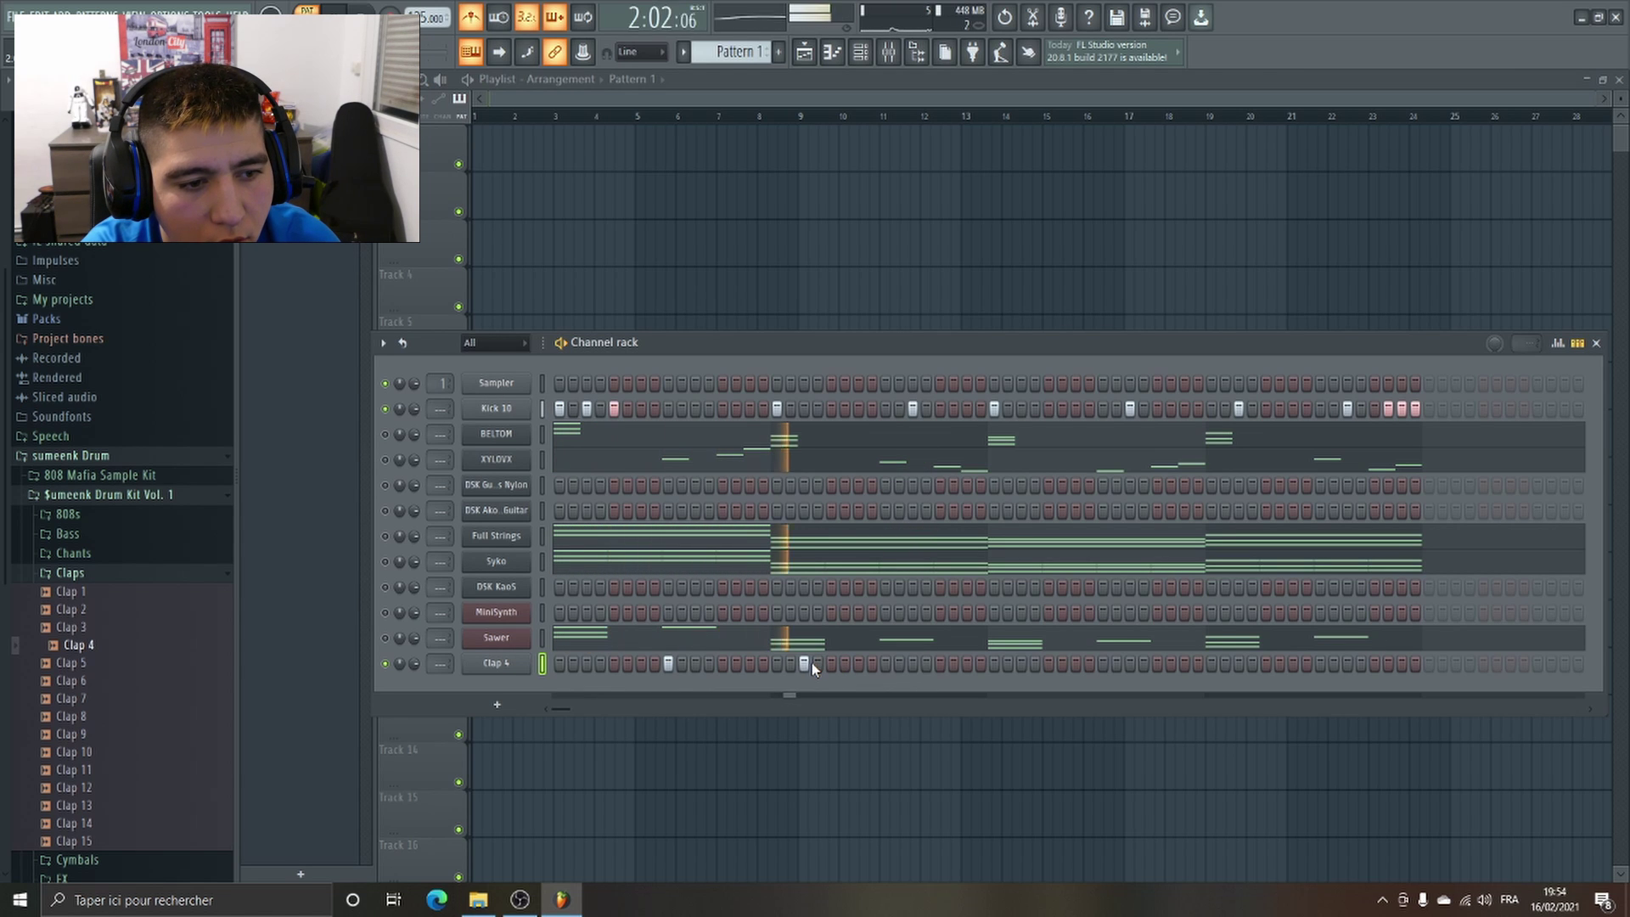
key("space")
key("space")
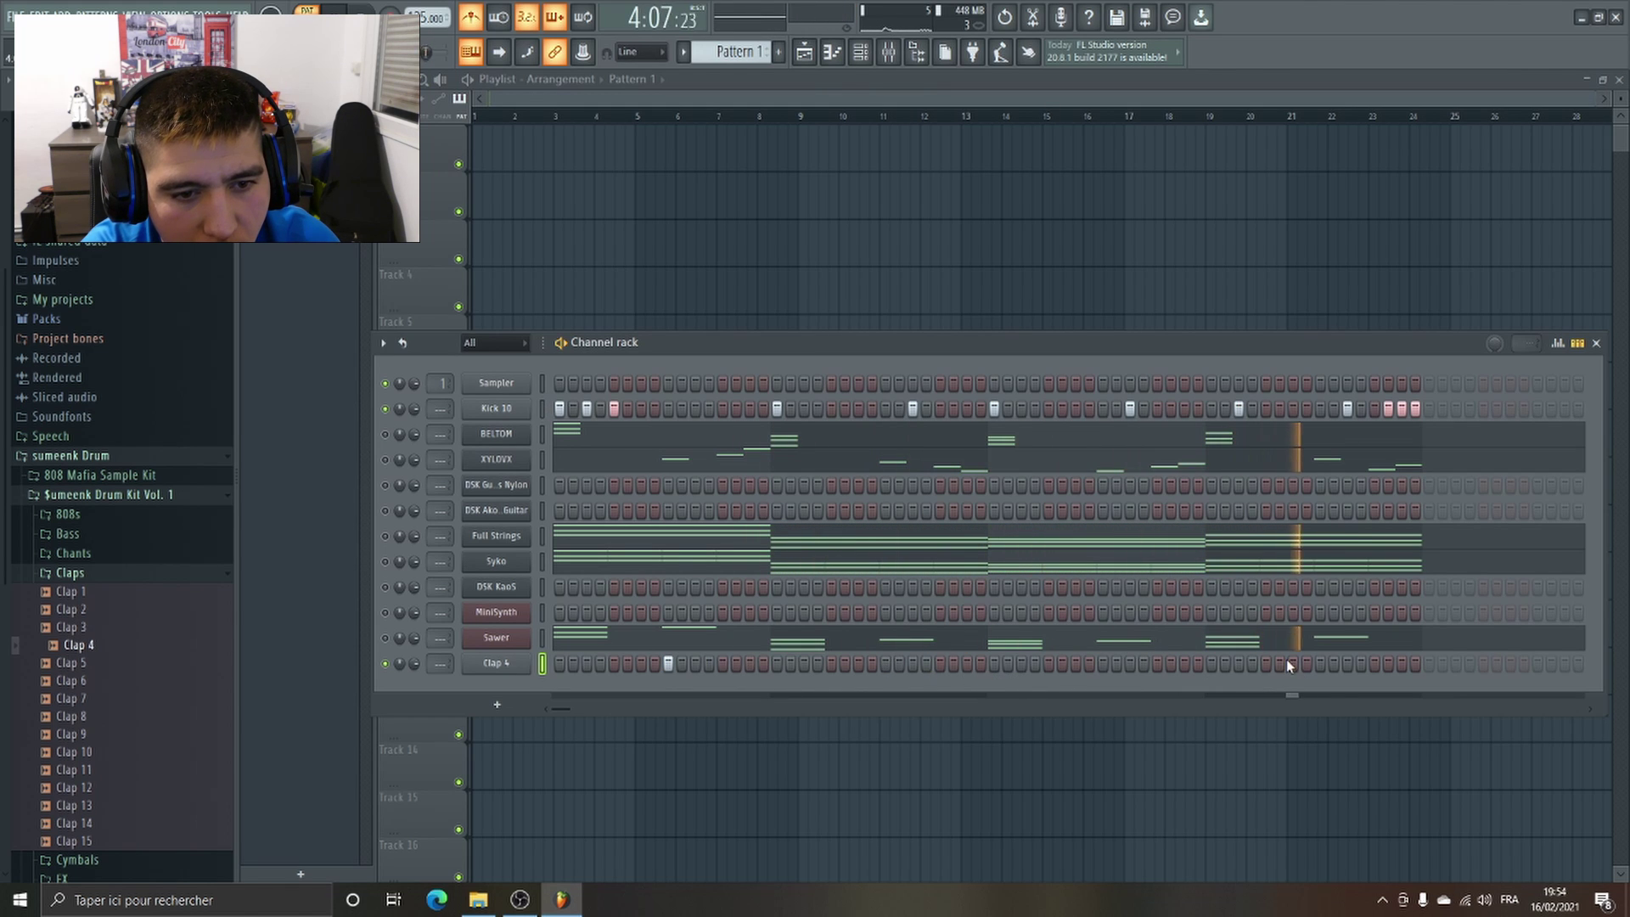
left_click(1319, 661)
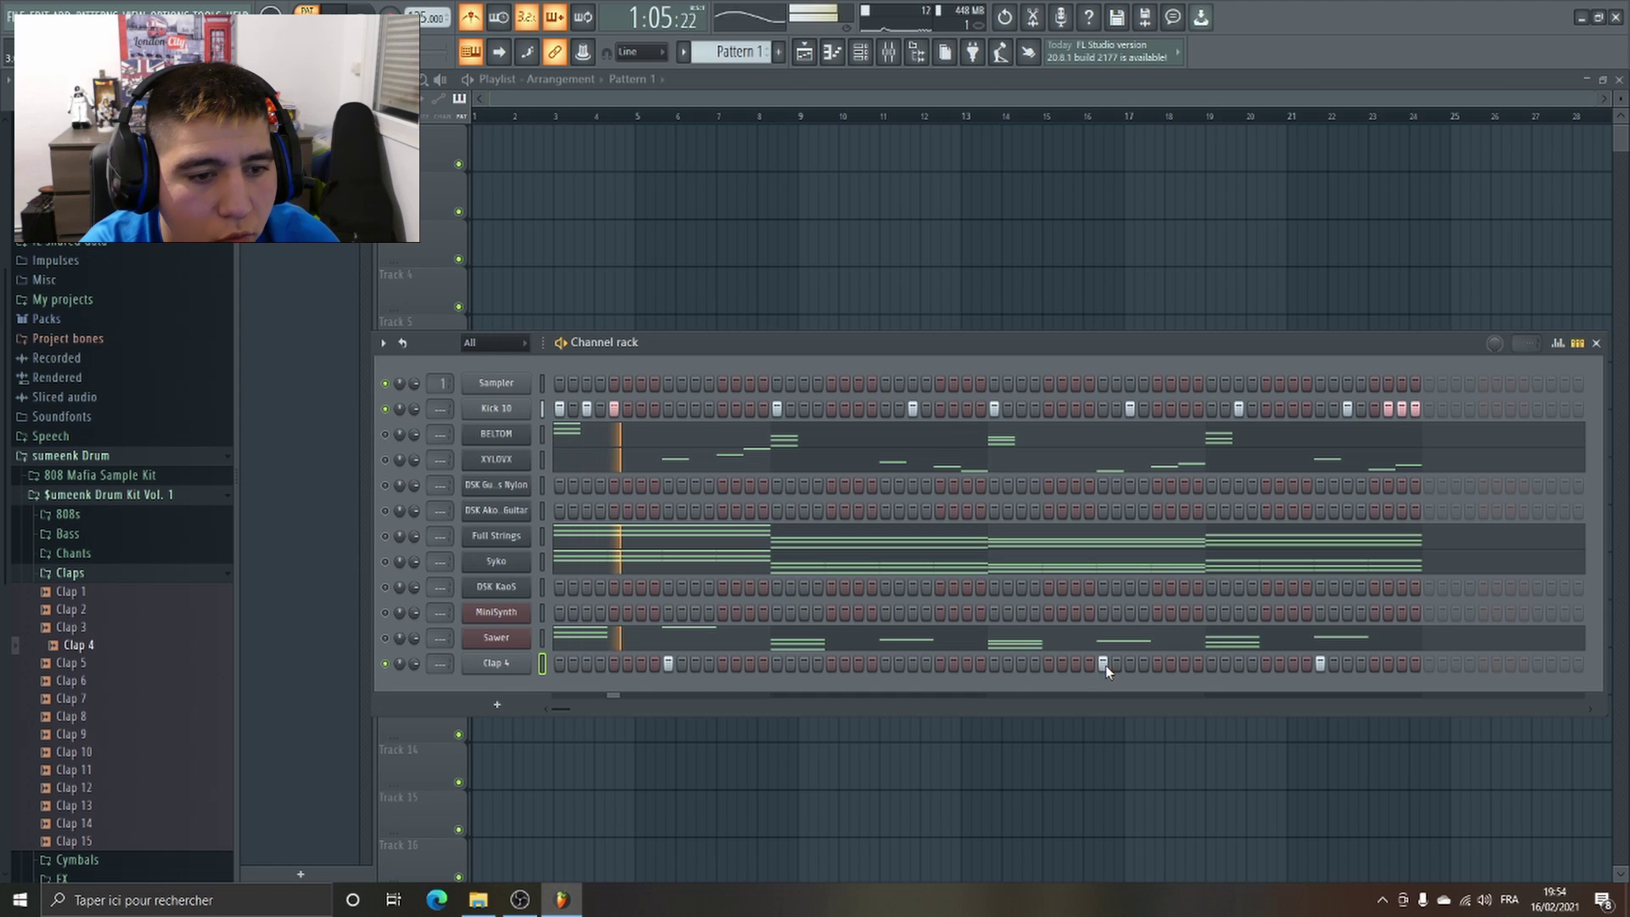
left_click(1103, 663)
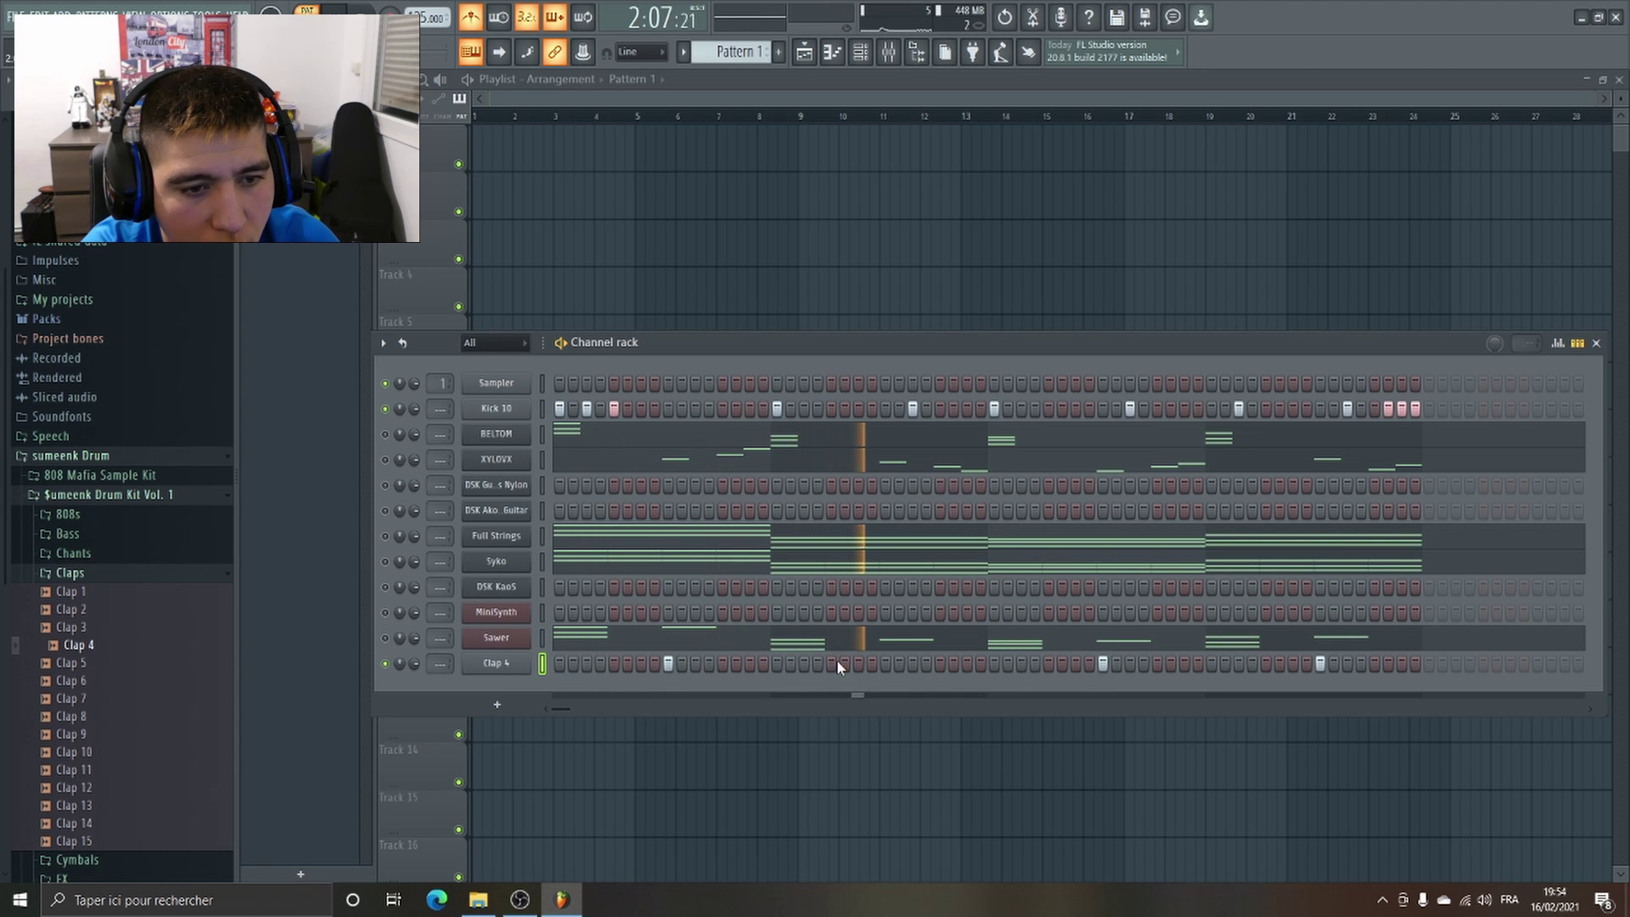
key("space")
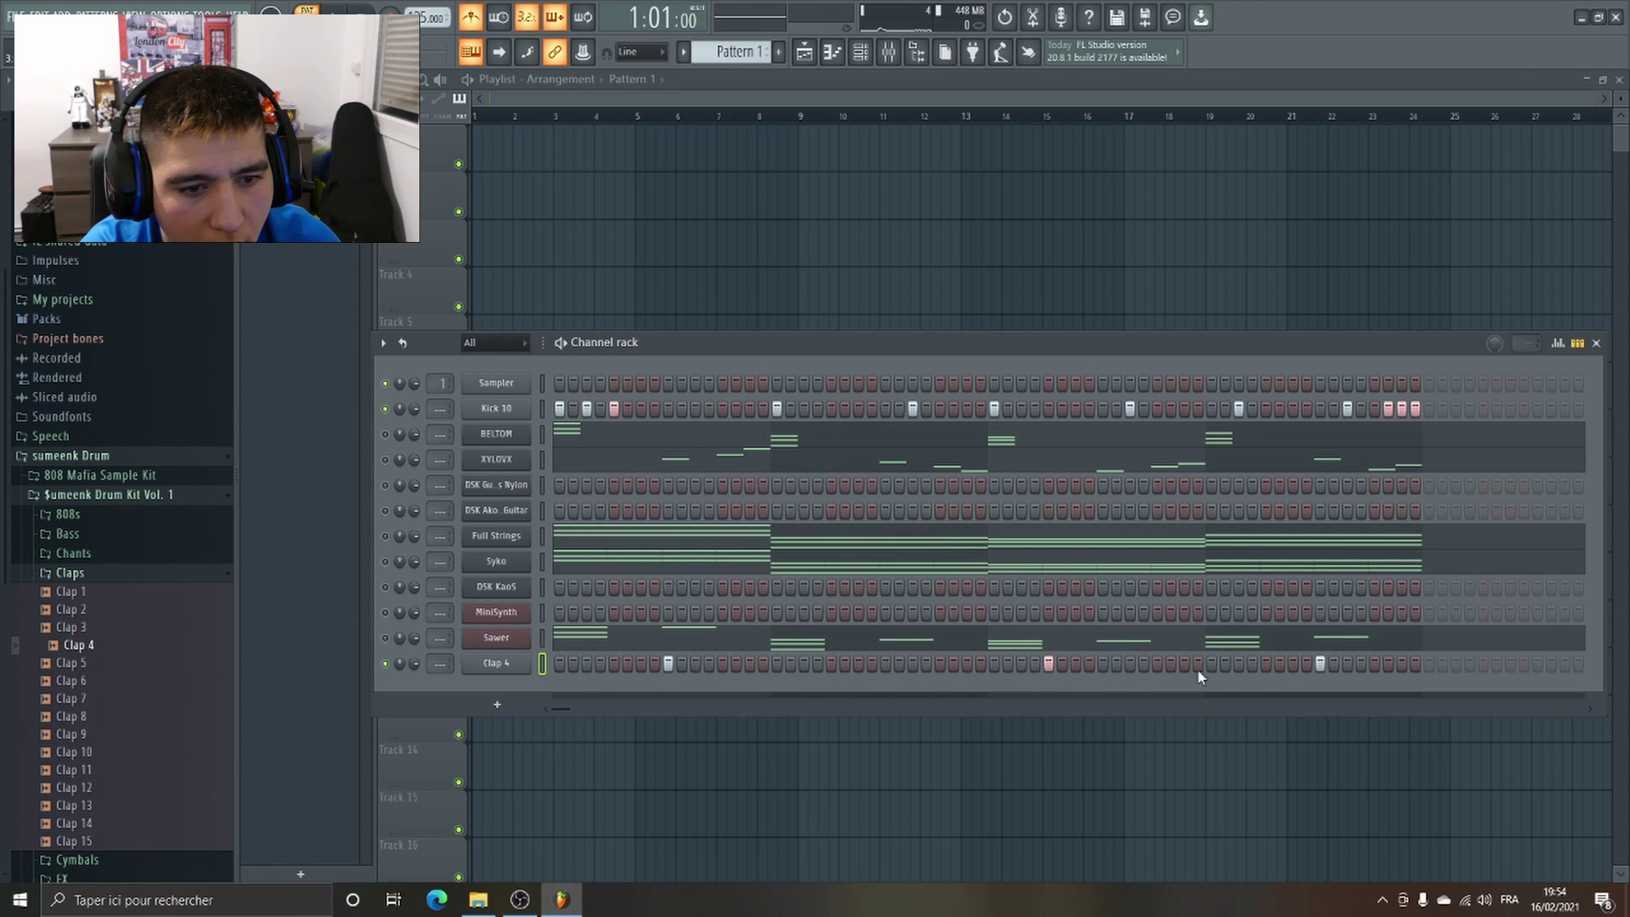
Place Clap 4 hits on step 9 of bars 2, 3 and 4, and remove the stray hit on step 5 of bar 3.
left_click(895, 664)
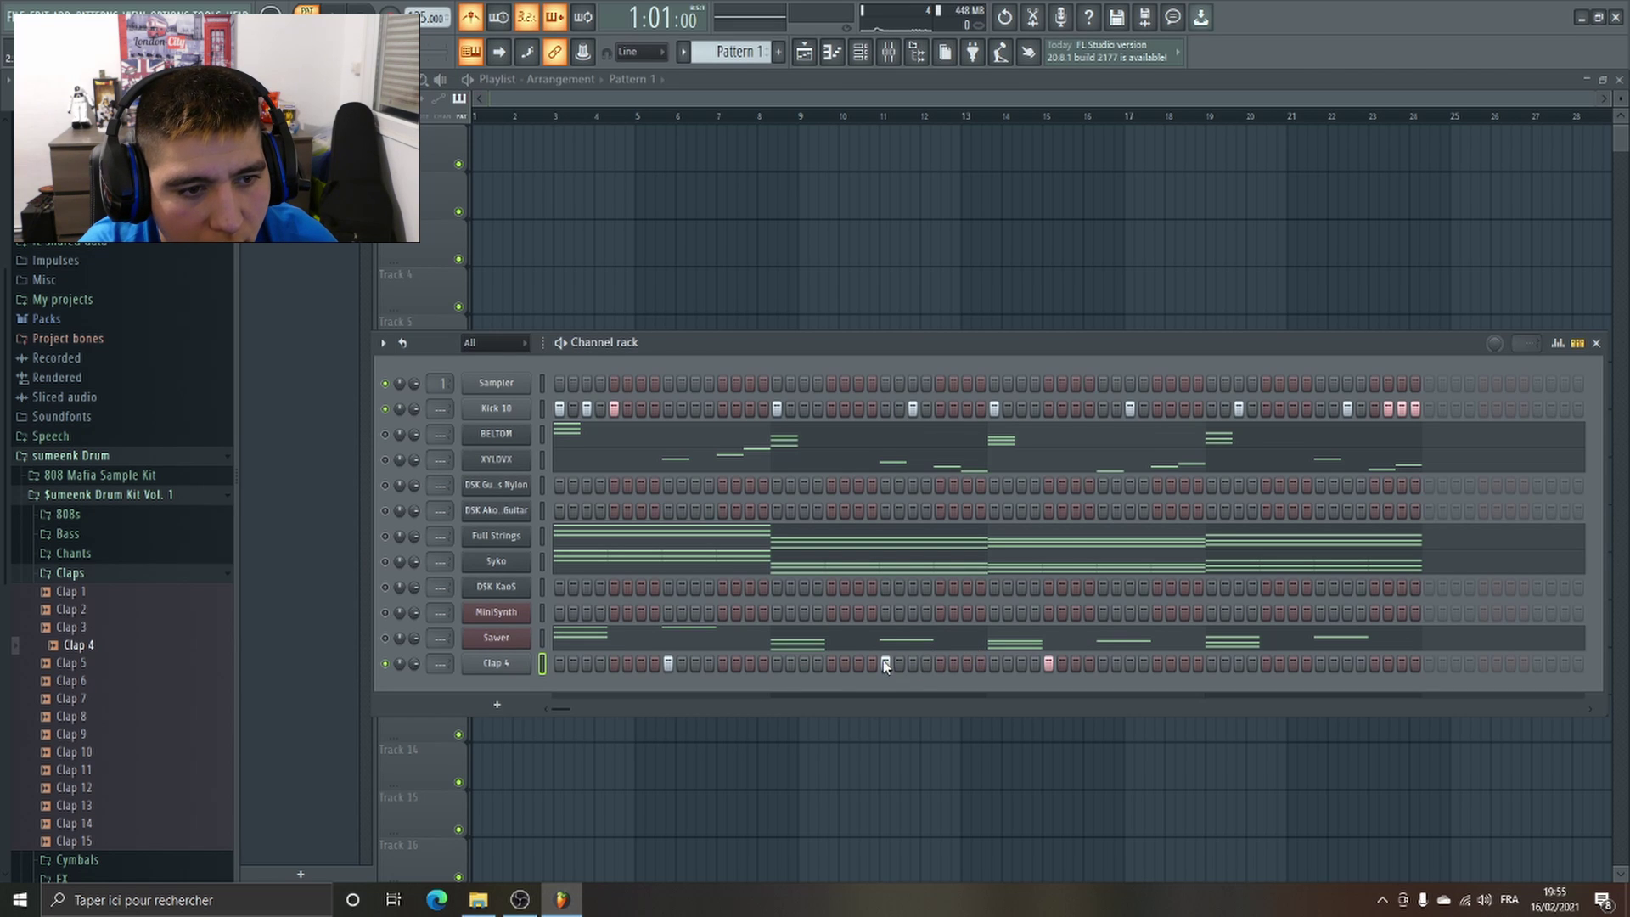
key("space")
left_click(872, 663)
left_click(886, 663)
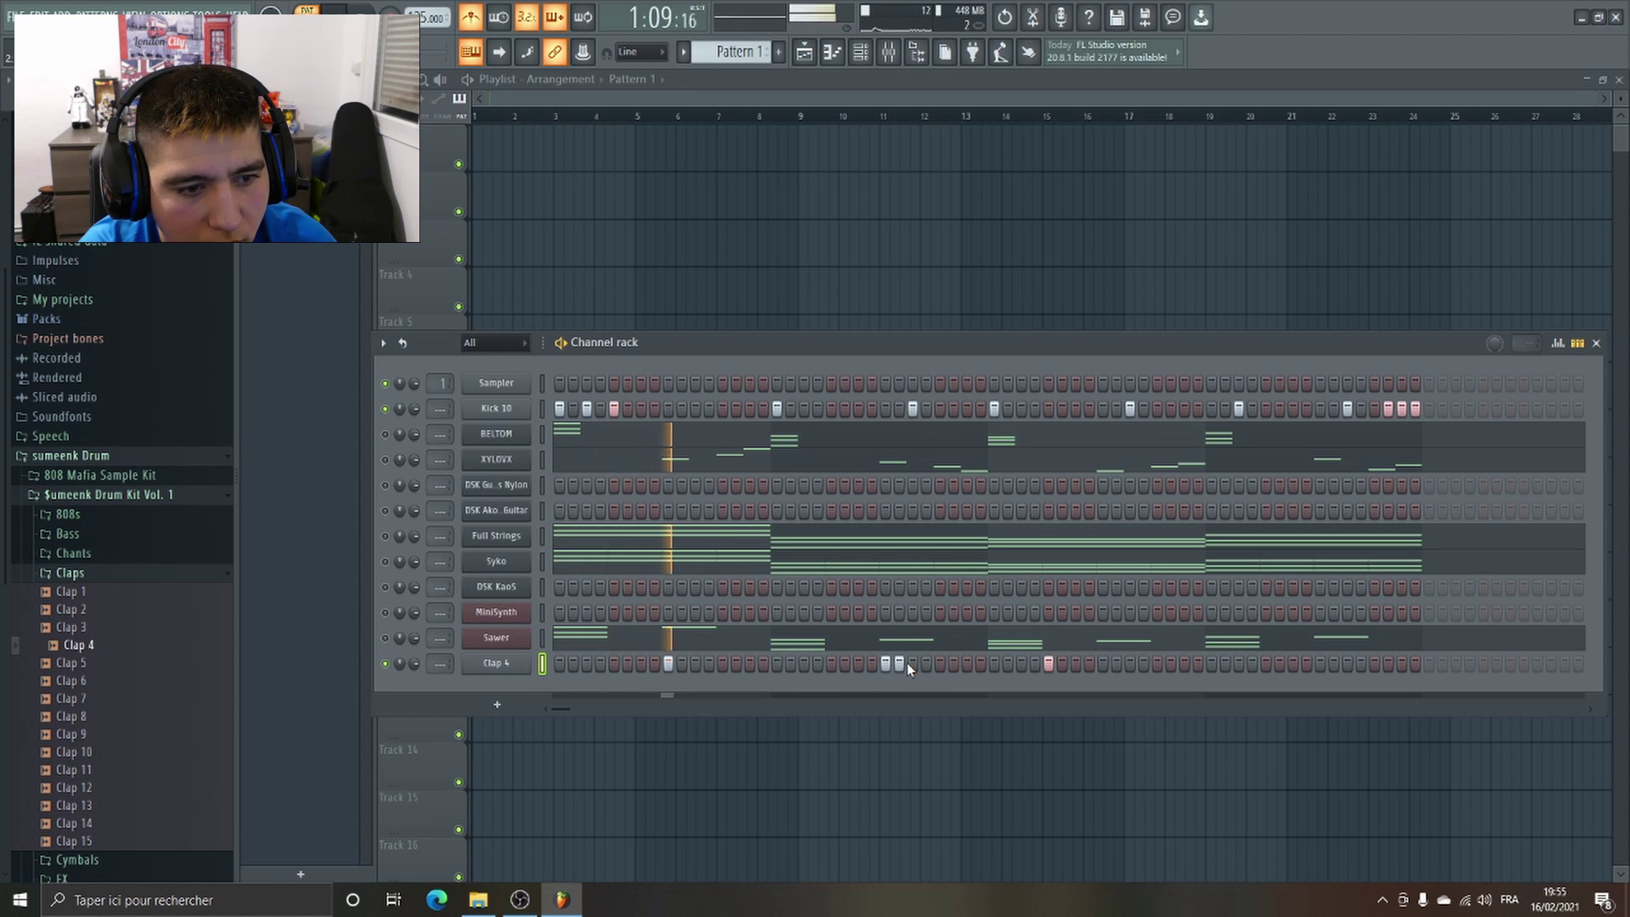
left_click(1049, 663)
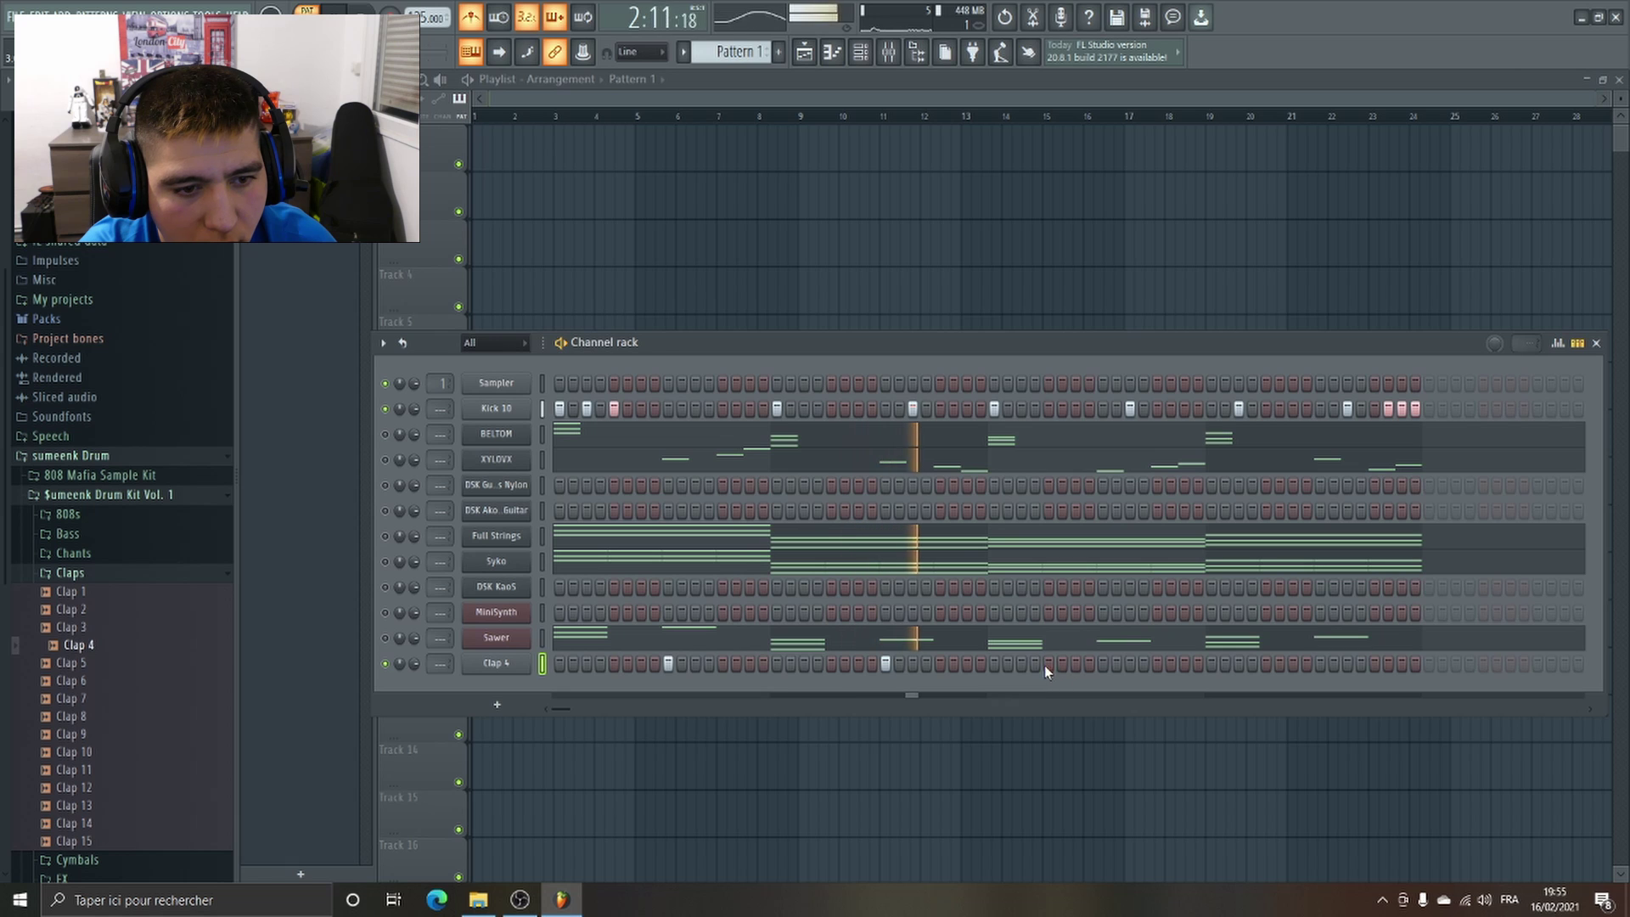
left_click(1089, 664)
left_click(1103, 663)
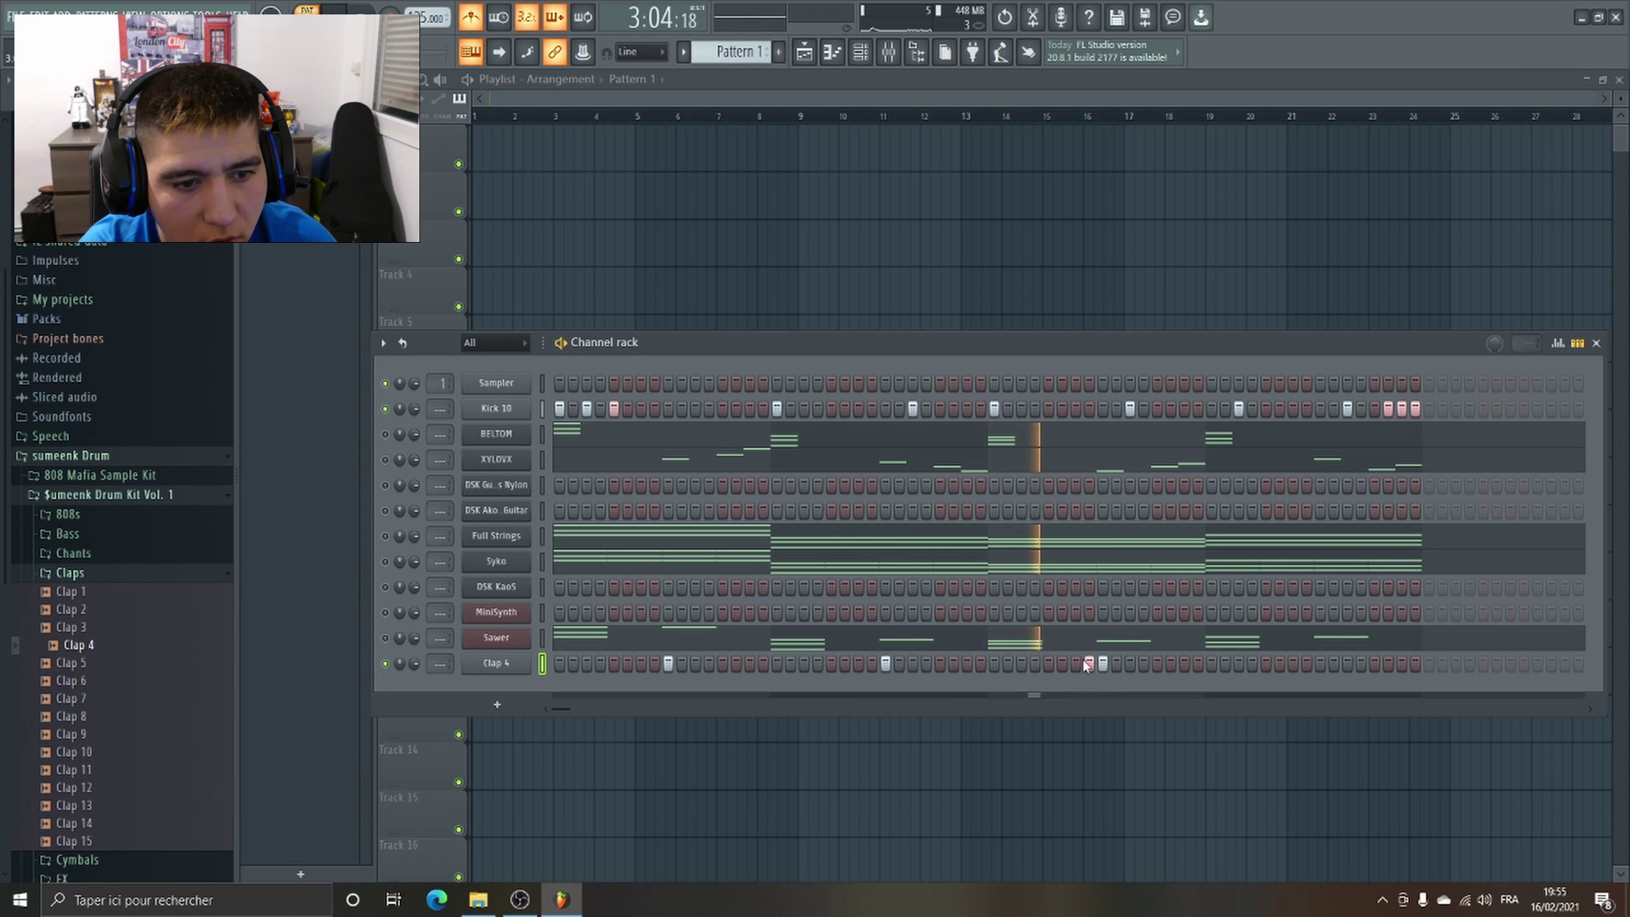
left_click(1319, 664)
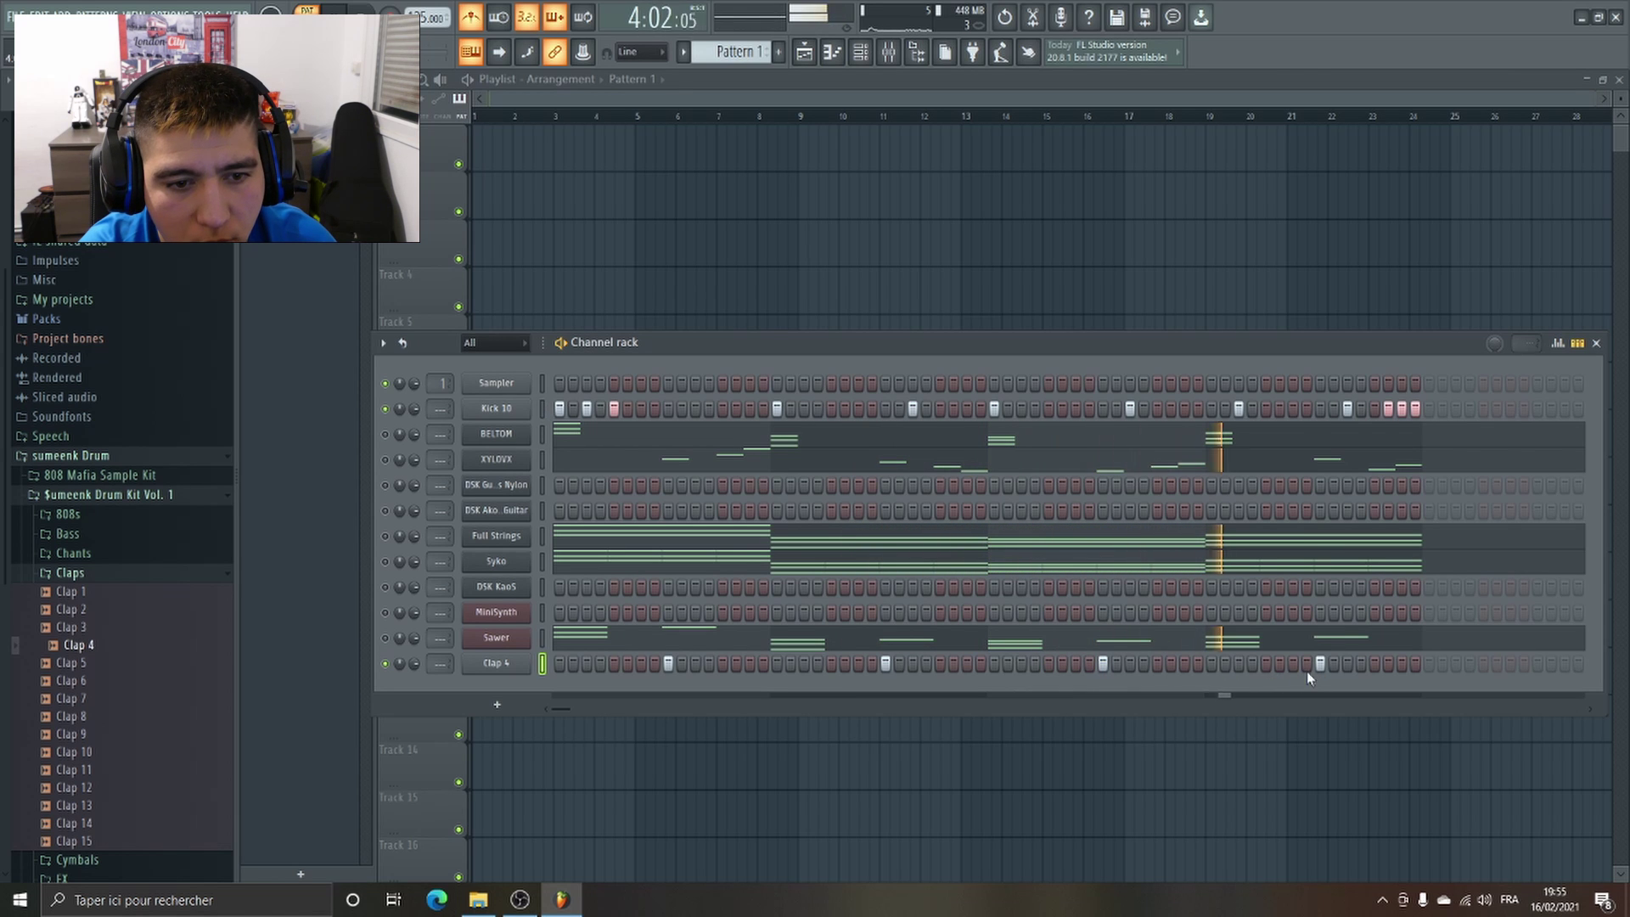
Adjust the volume in the Clap 4 channel's sampler settings, close them, and stop playback.
left_click(519, 664)
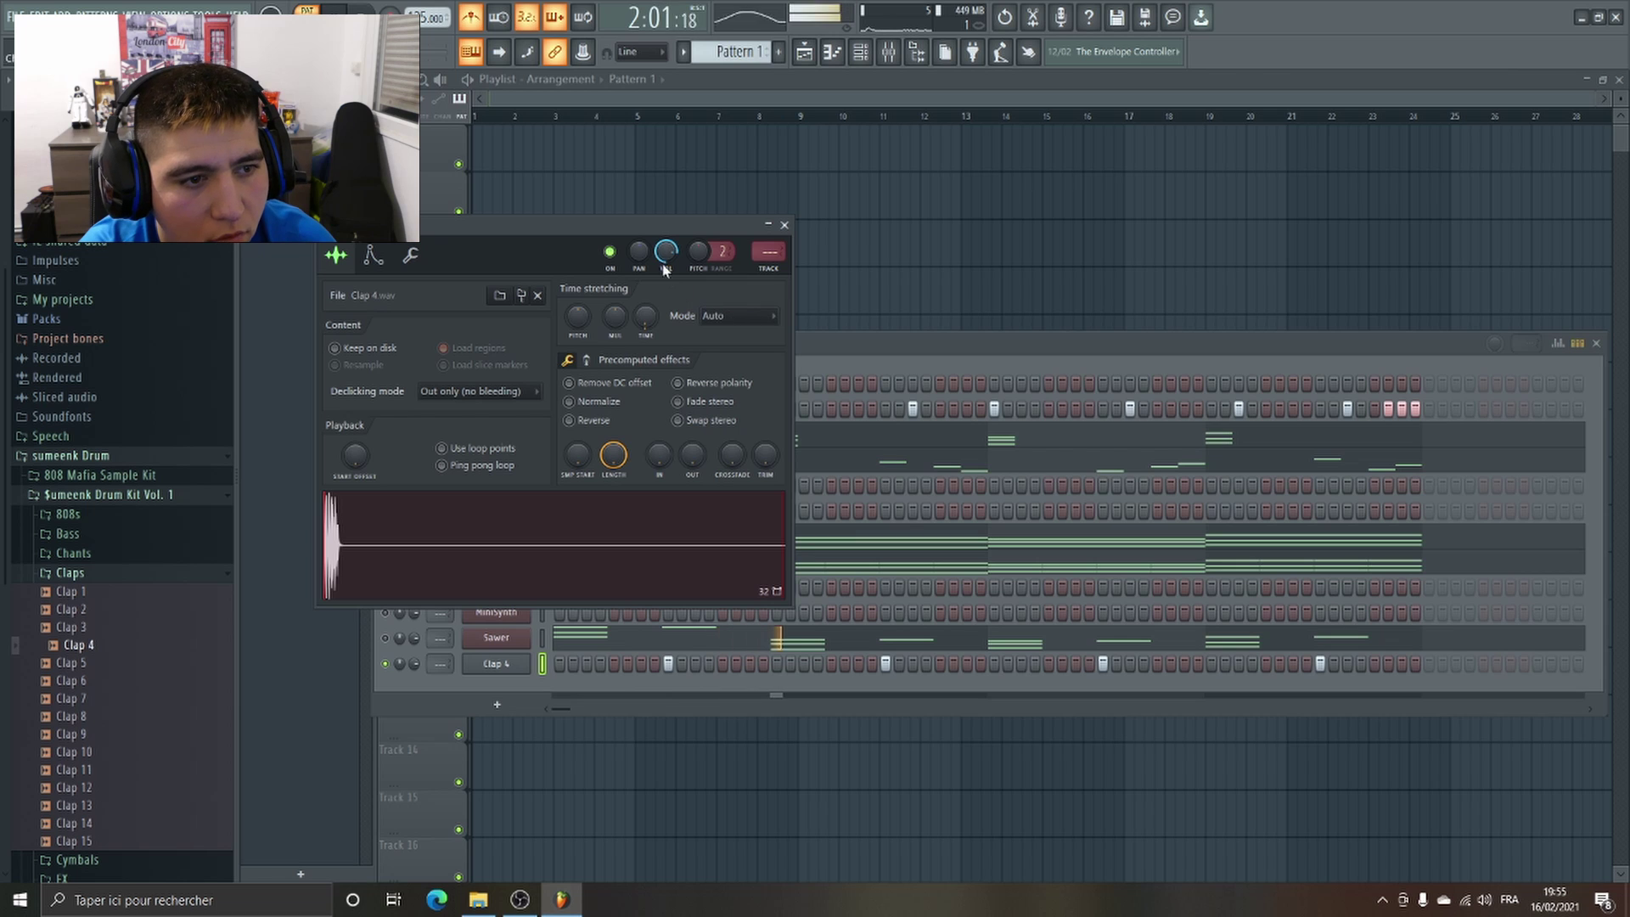
left_click(784, 226)
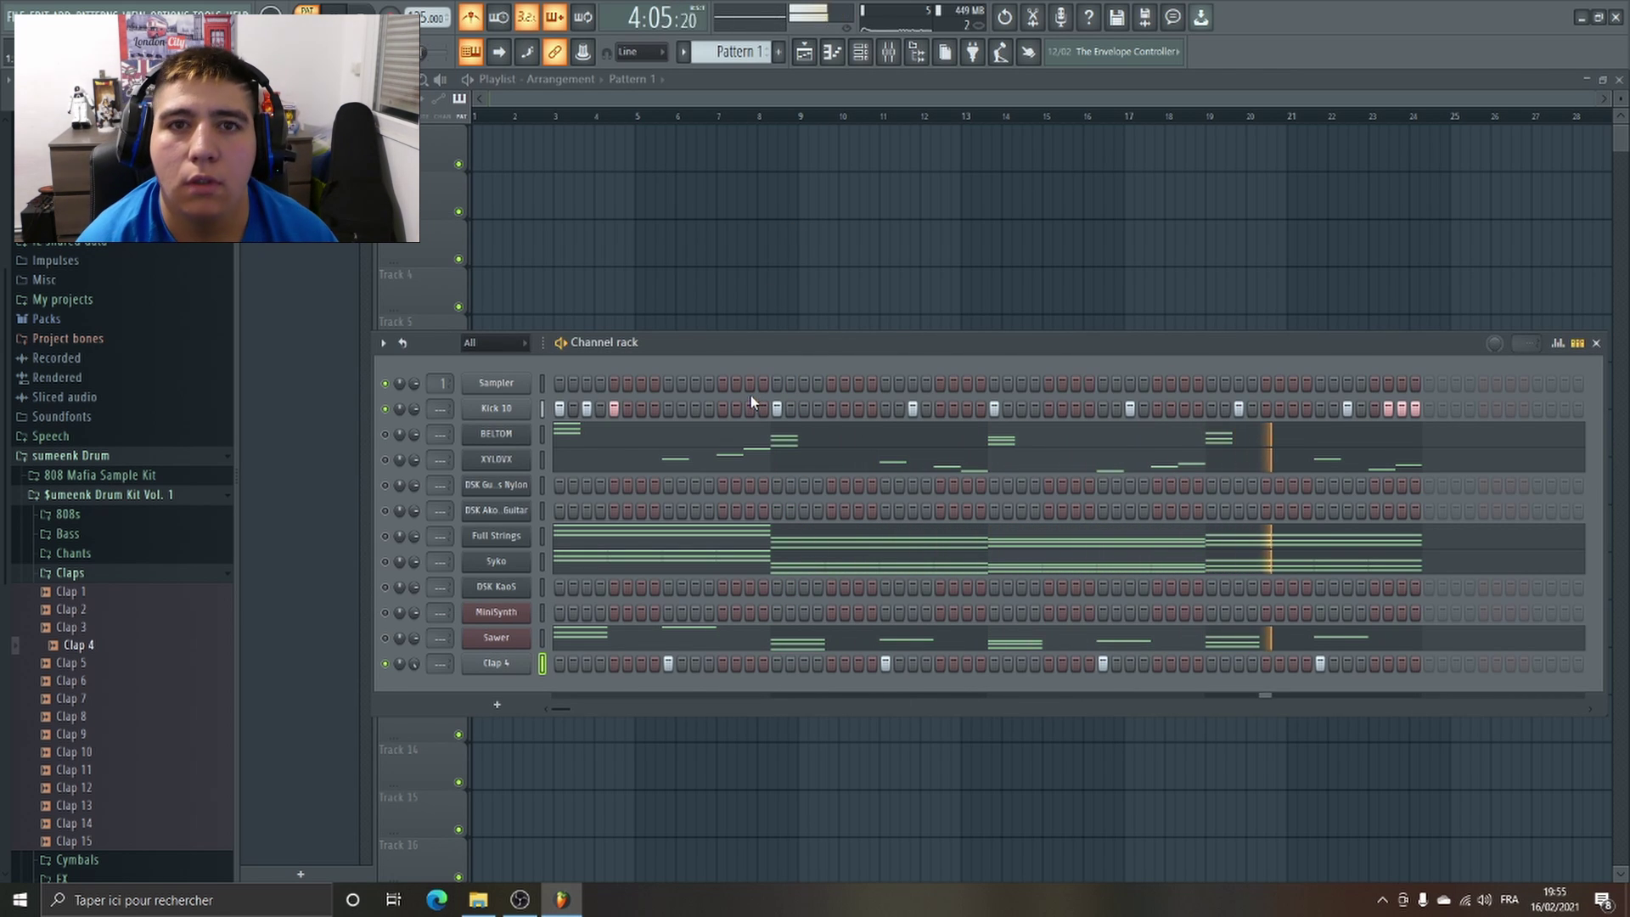
key("space")
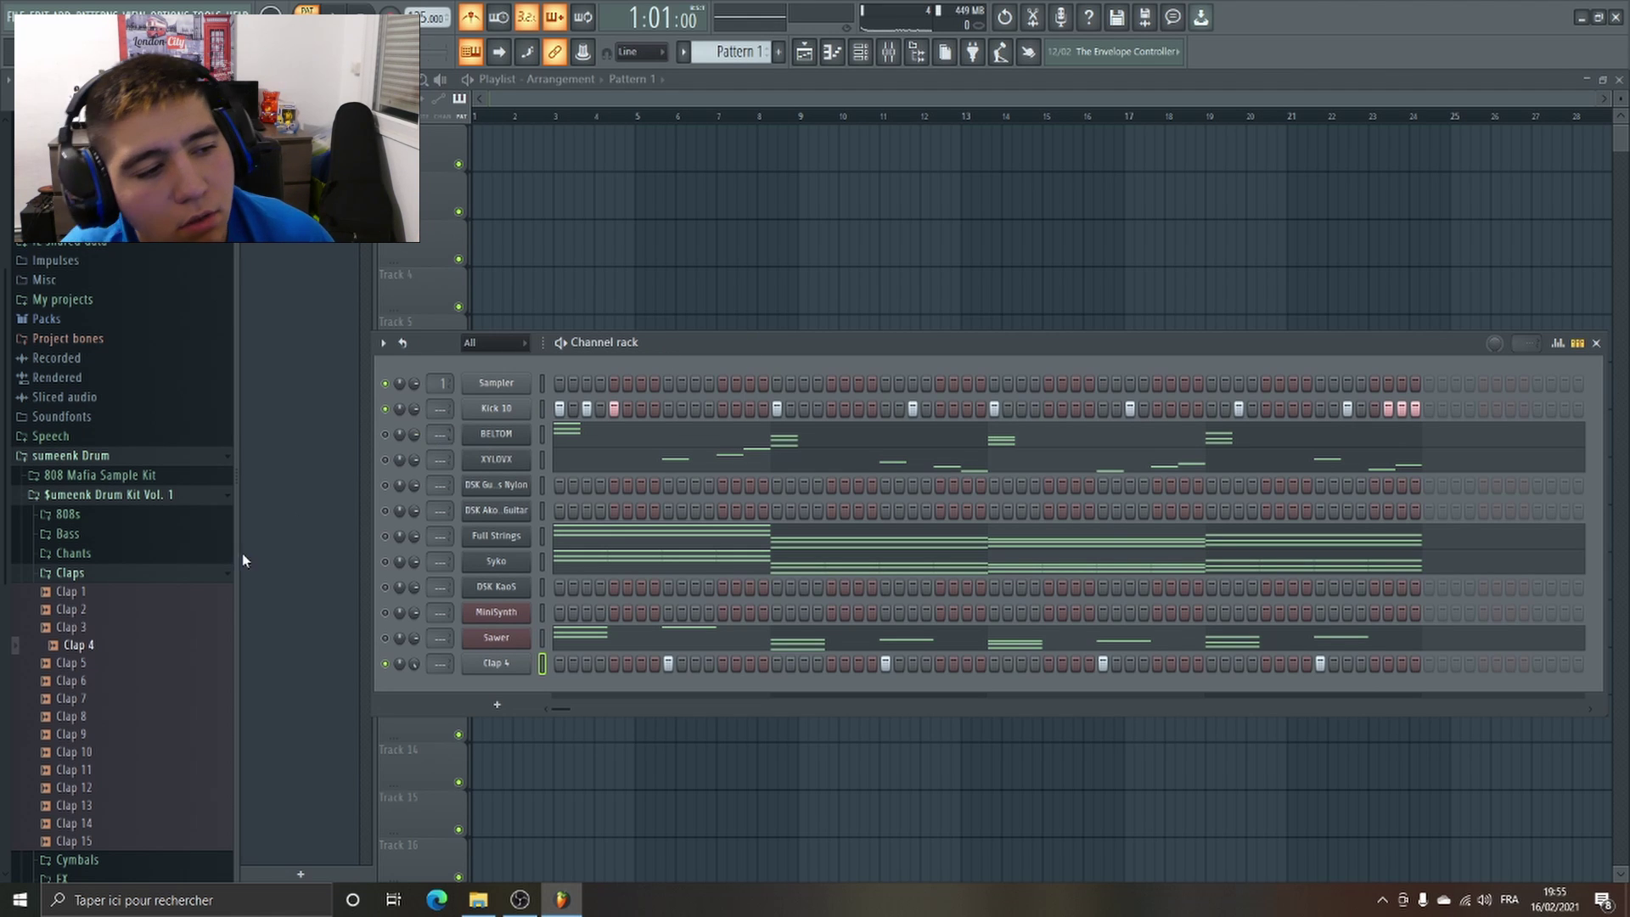
Audition the percussion samples in the drum kit's Percs folder and add Perc 7 as a new channel below Clap 4.
left_click(134, 575)
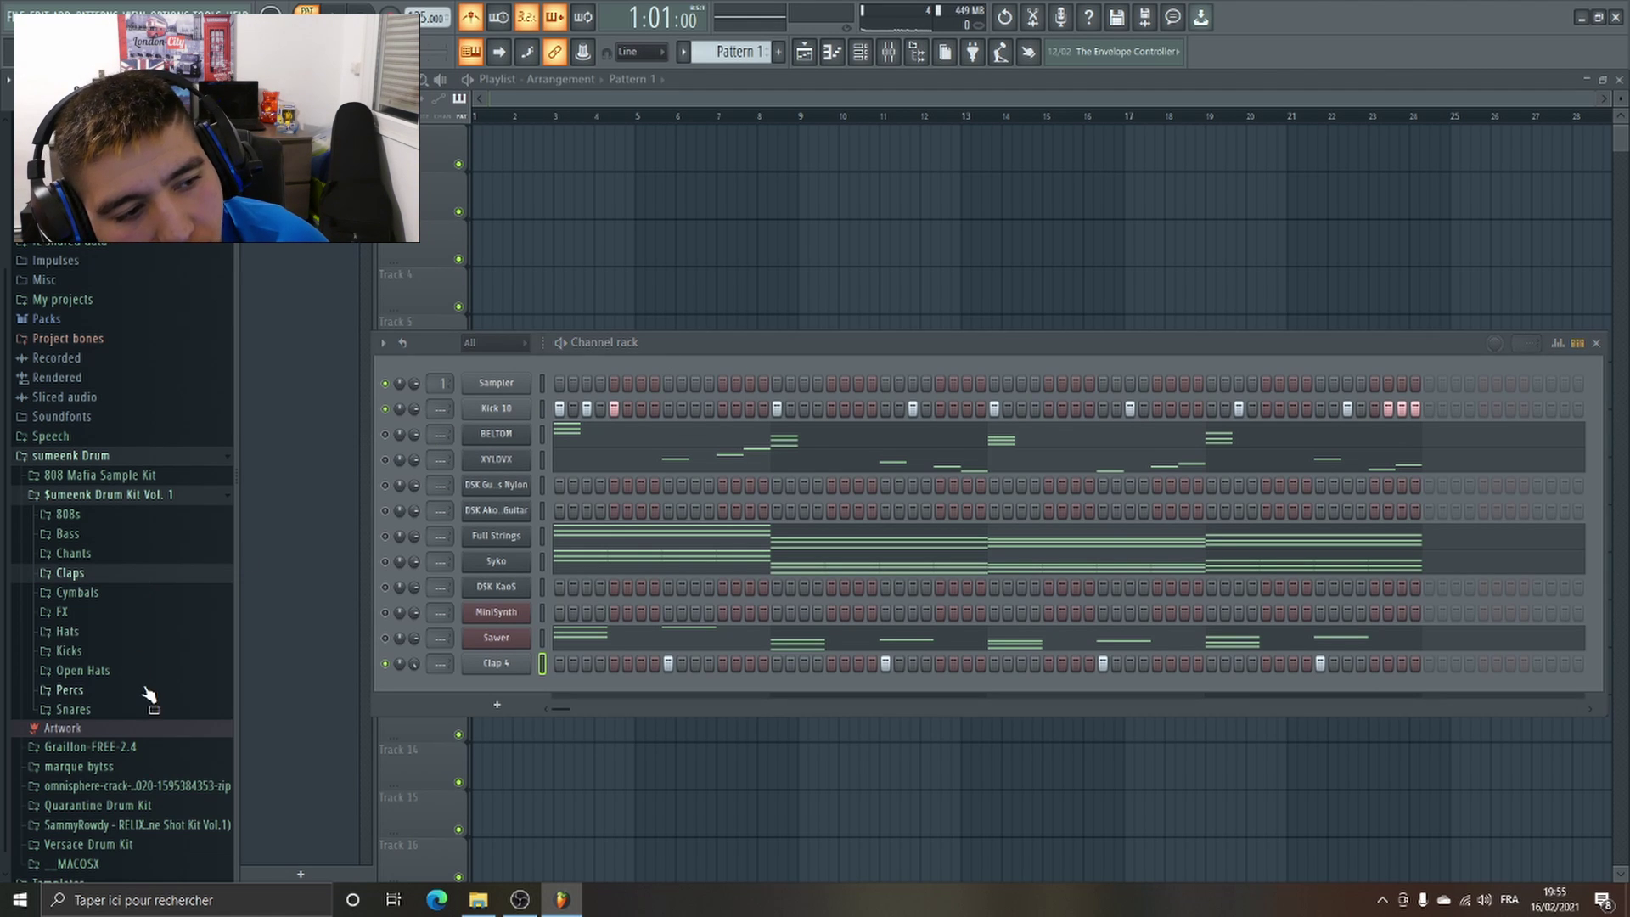
left_click(109, 691)
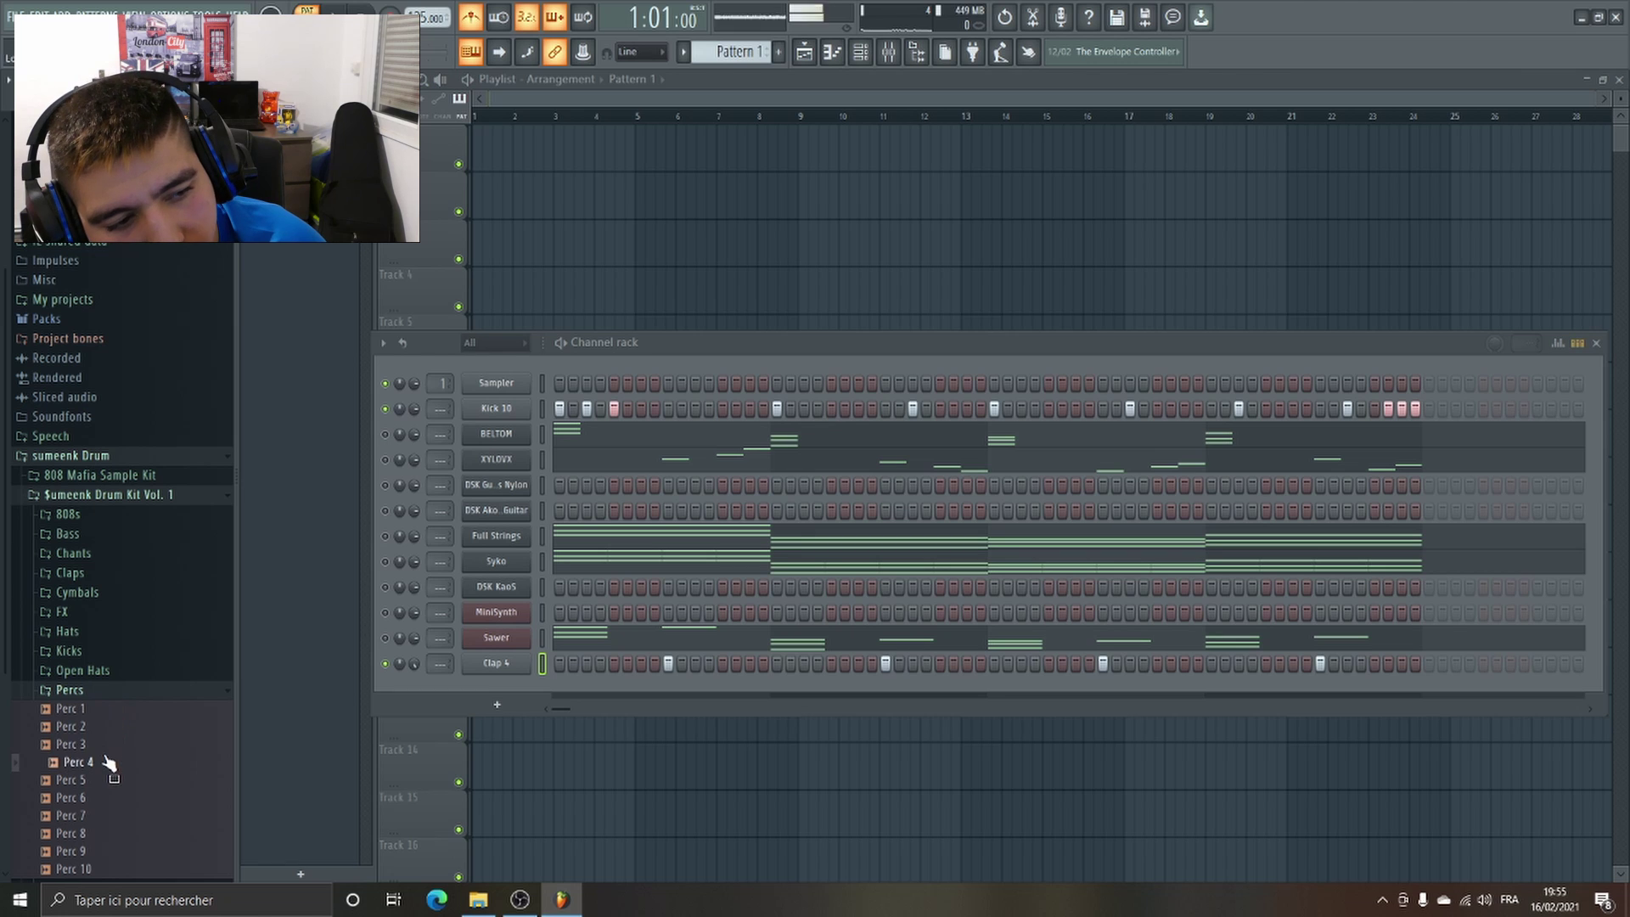
left_click(106, 785)
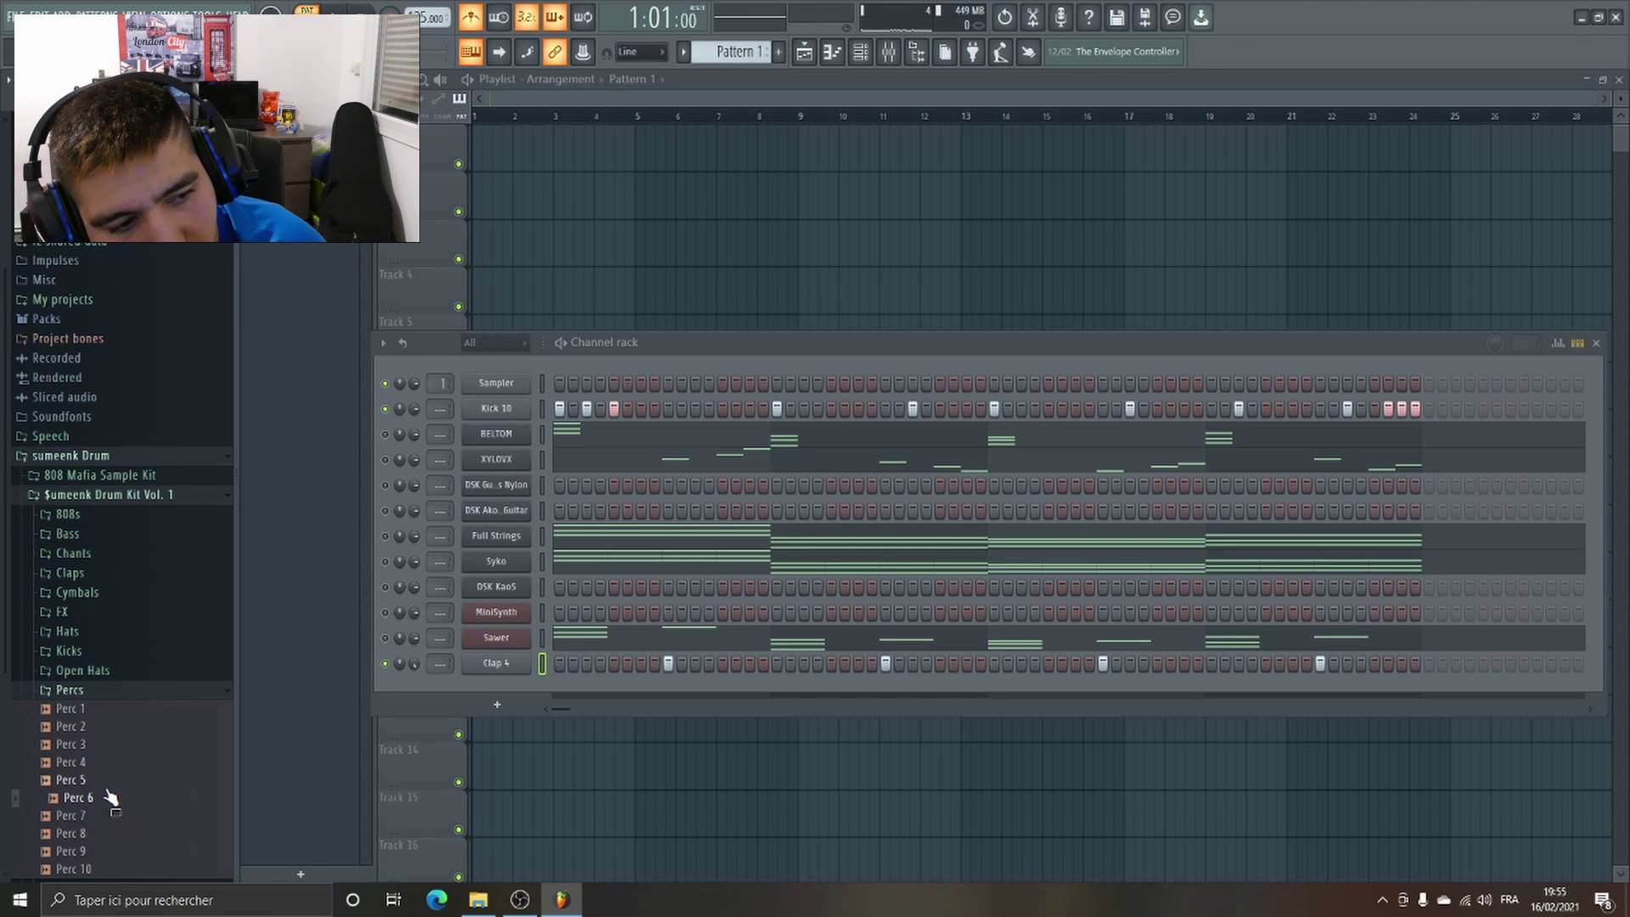
key("Up")
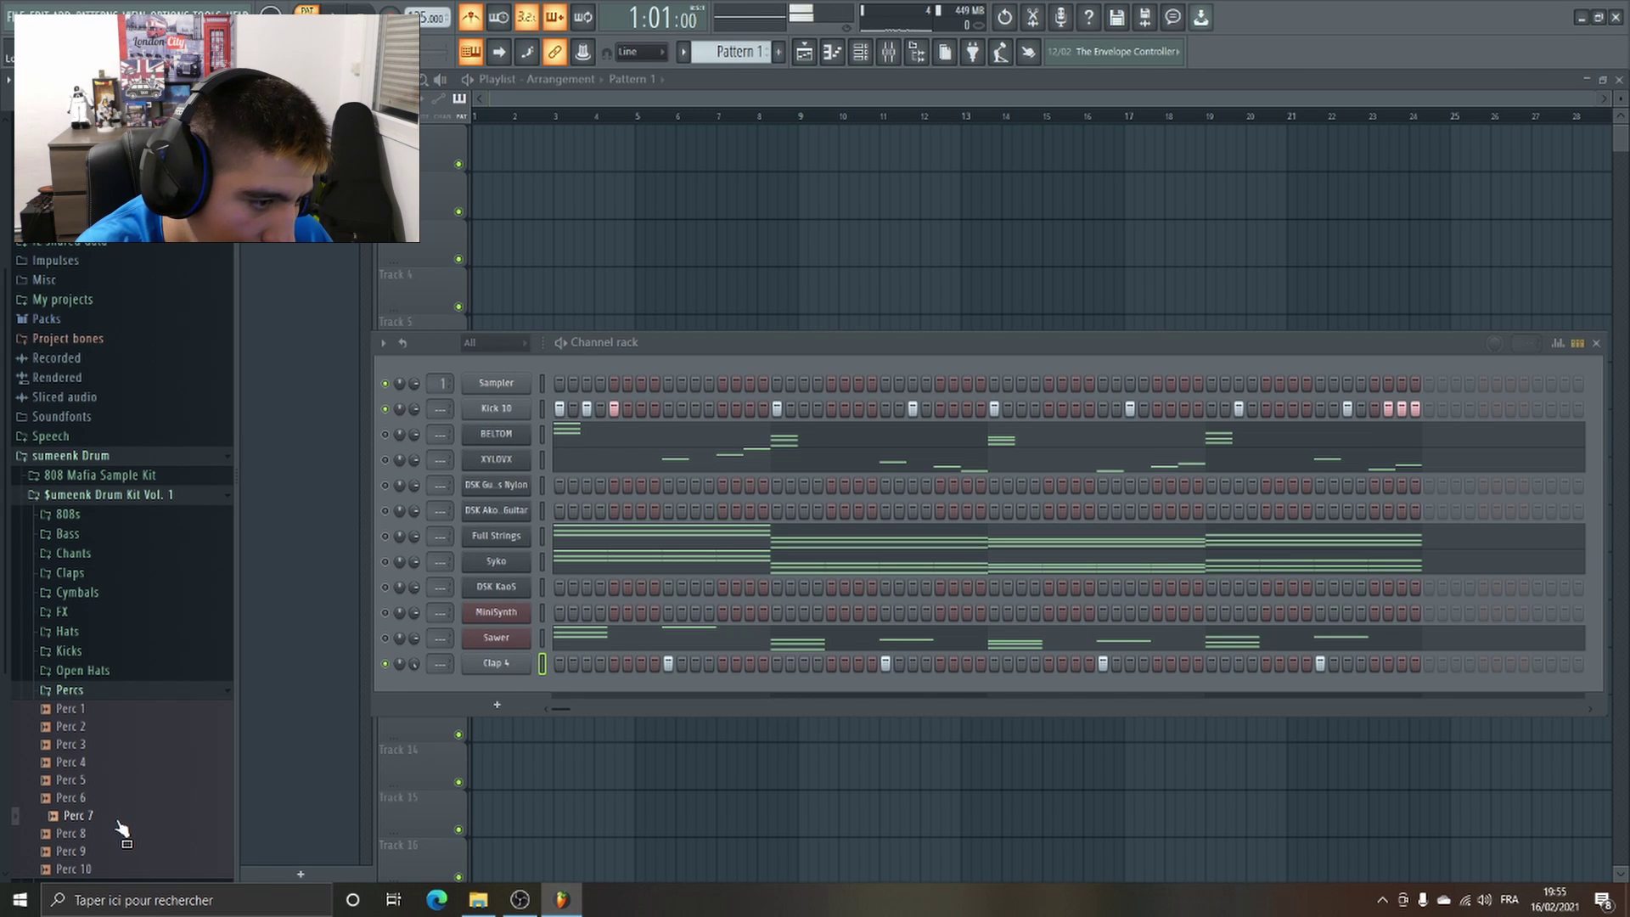
left_click_drag(506, 692, 702, 688)
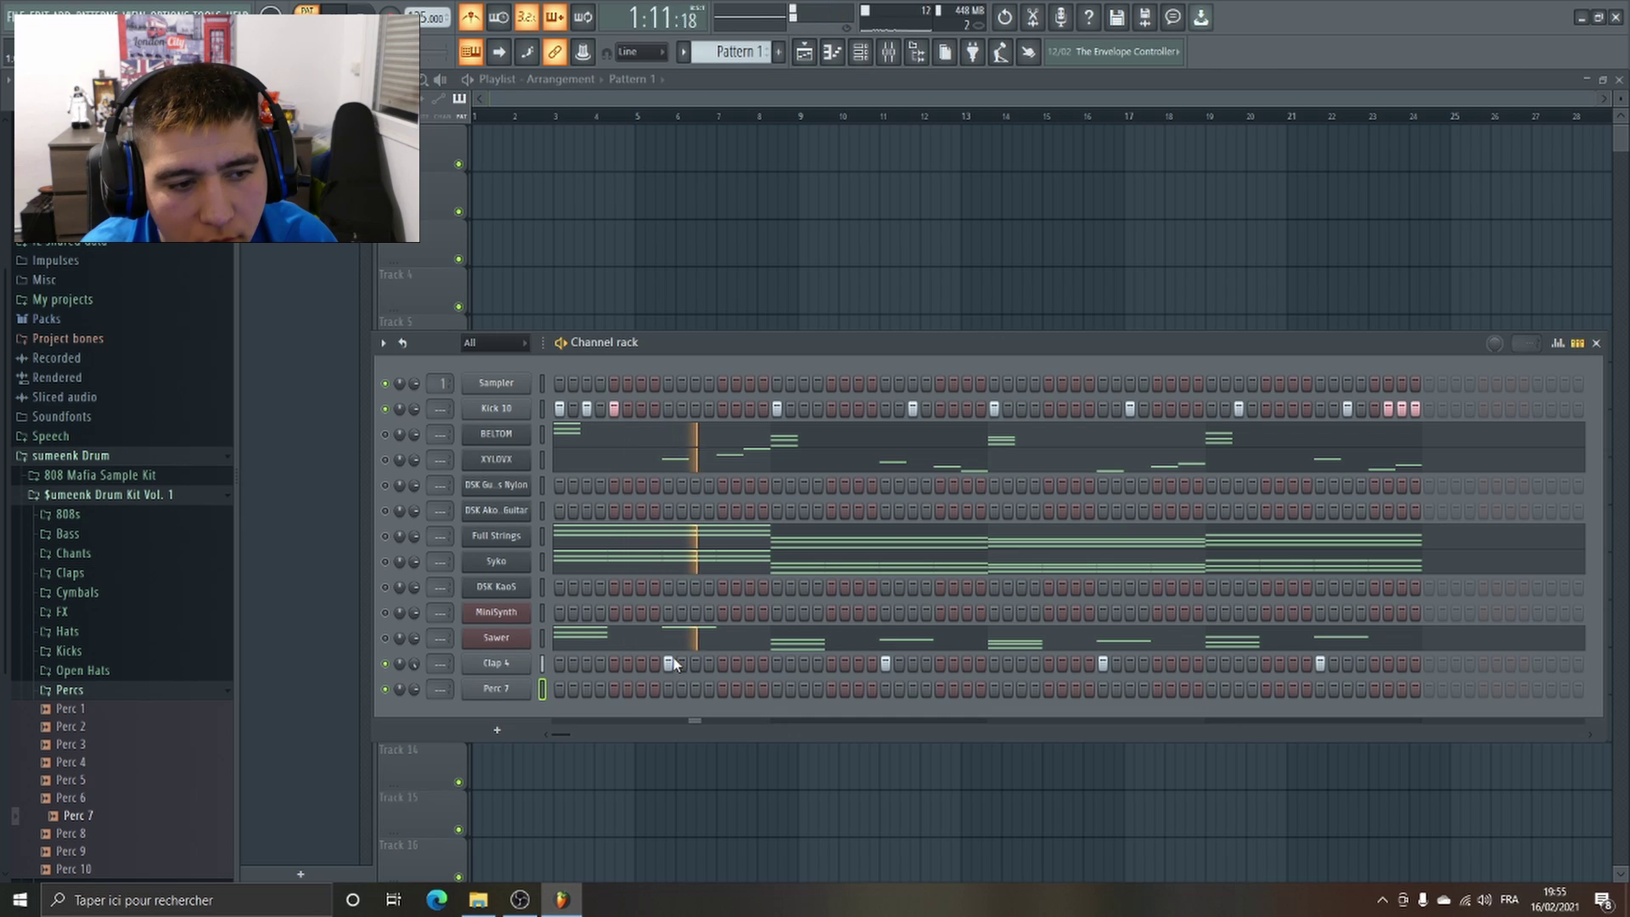
Place Perc 7 hits on step 15 of bar 1, step 13 of bar 2, and steps 7 and 13 of bar 4.
left_click(722, 689)
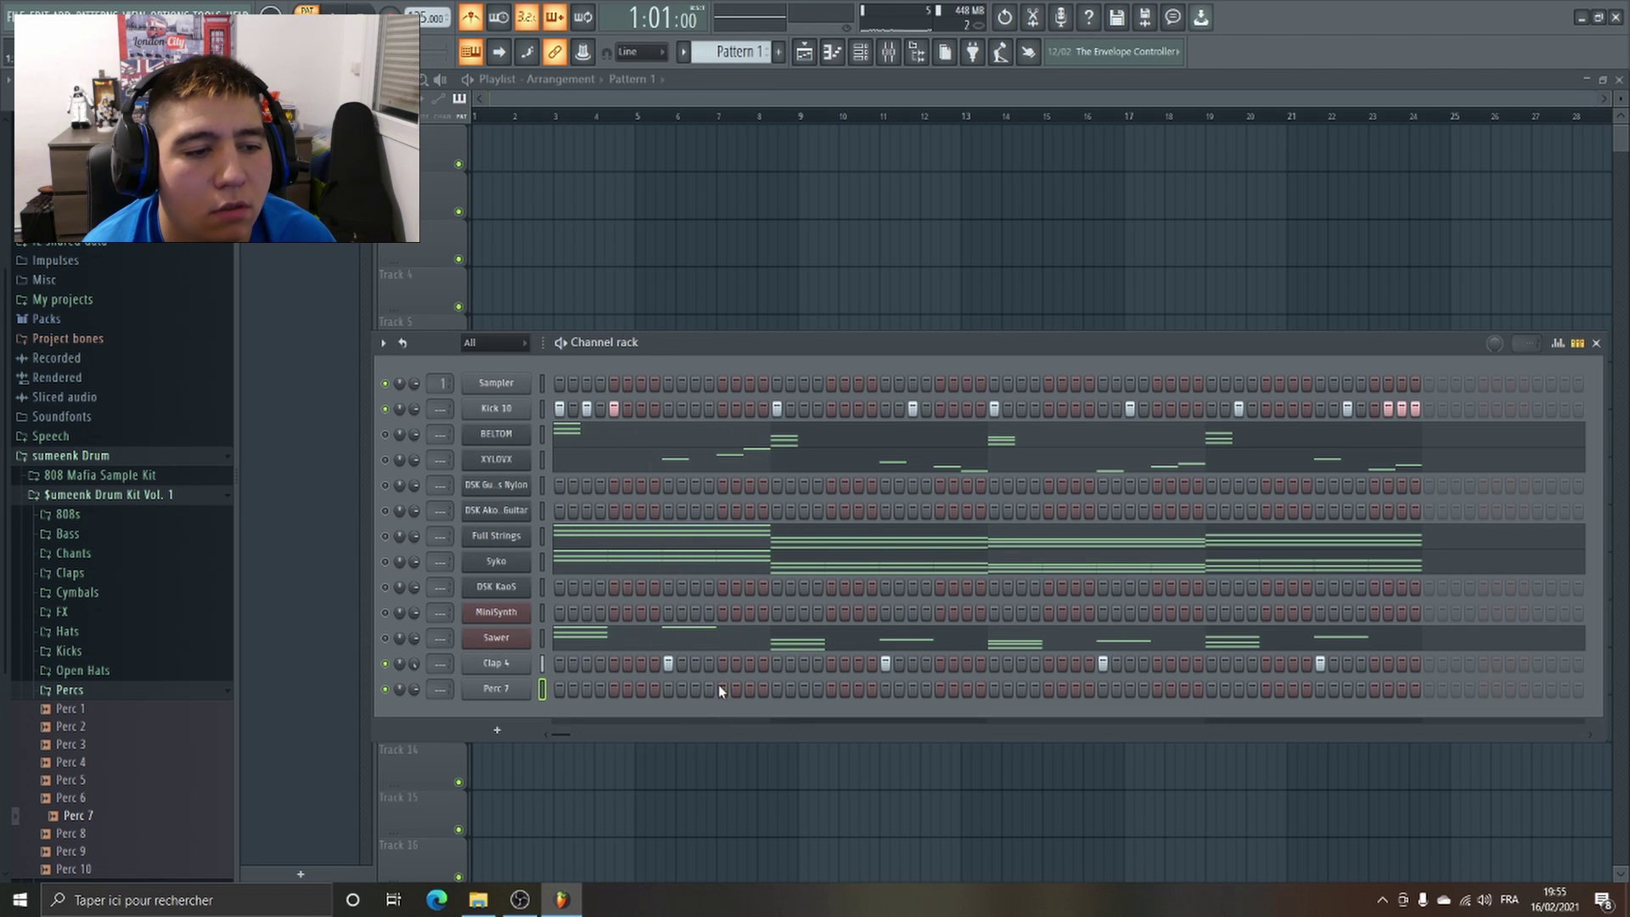
left_click(747, 689)
left_click(940, 688)
left_click(1293, 689)
left_click(1374, 689)
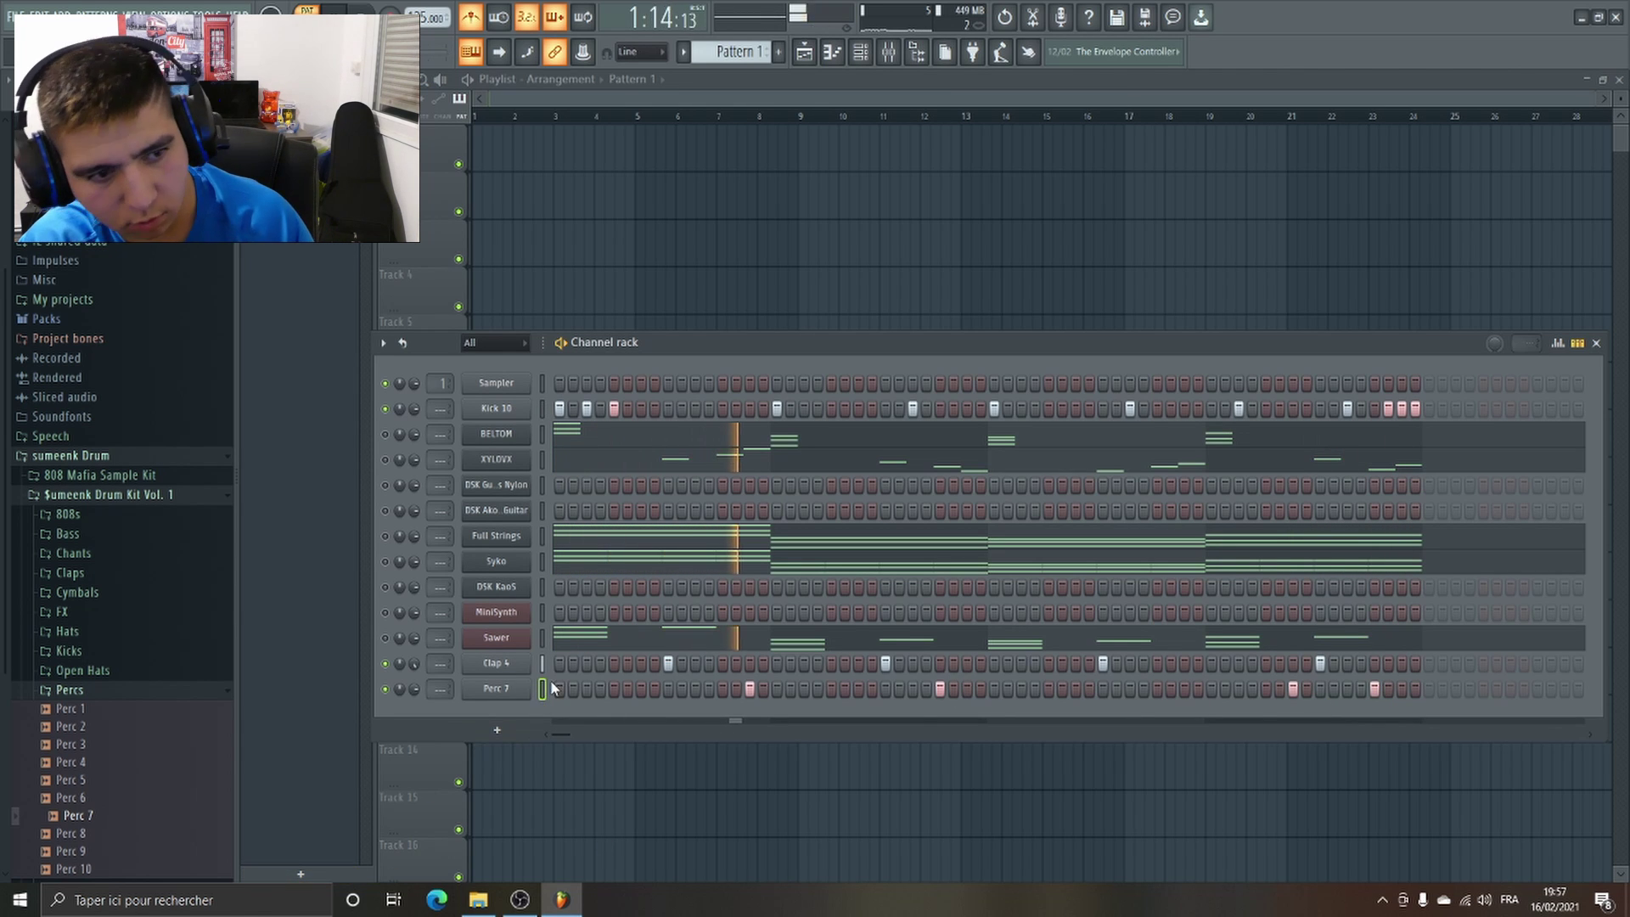
Unmute BELTOM, XYLOVX, Full Strings, Syko, DSK KaoS, MiniSynth and Sawer, and play back the full pattern.
key("space")
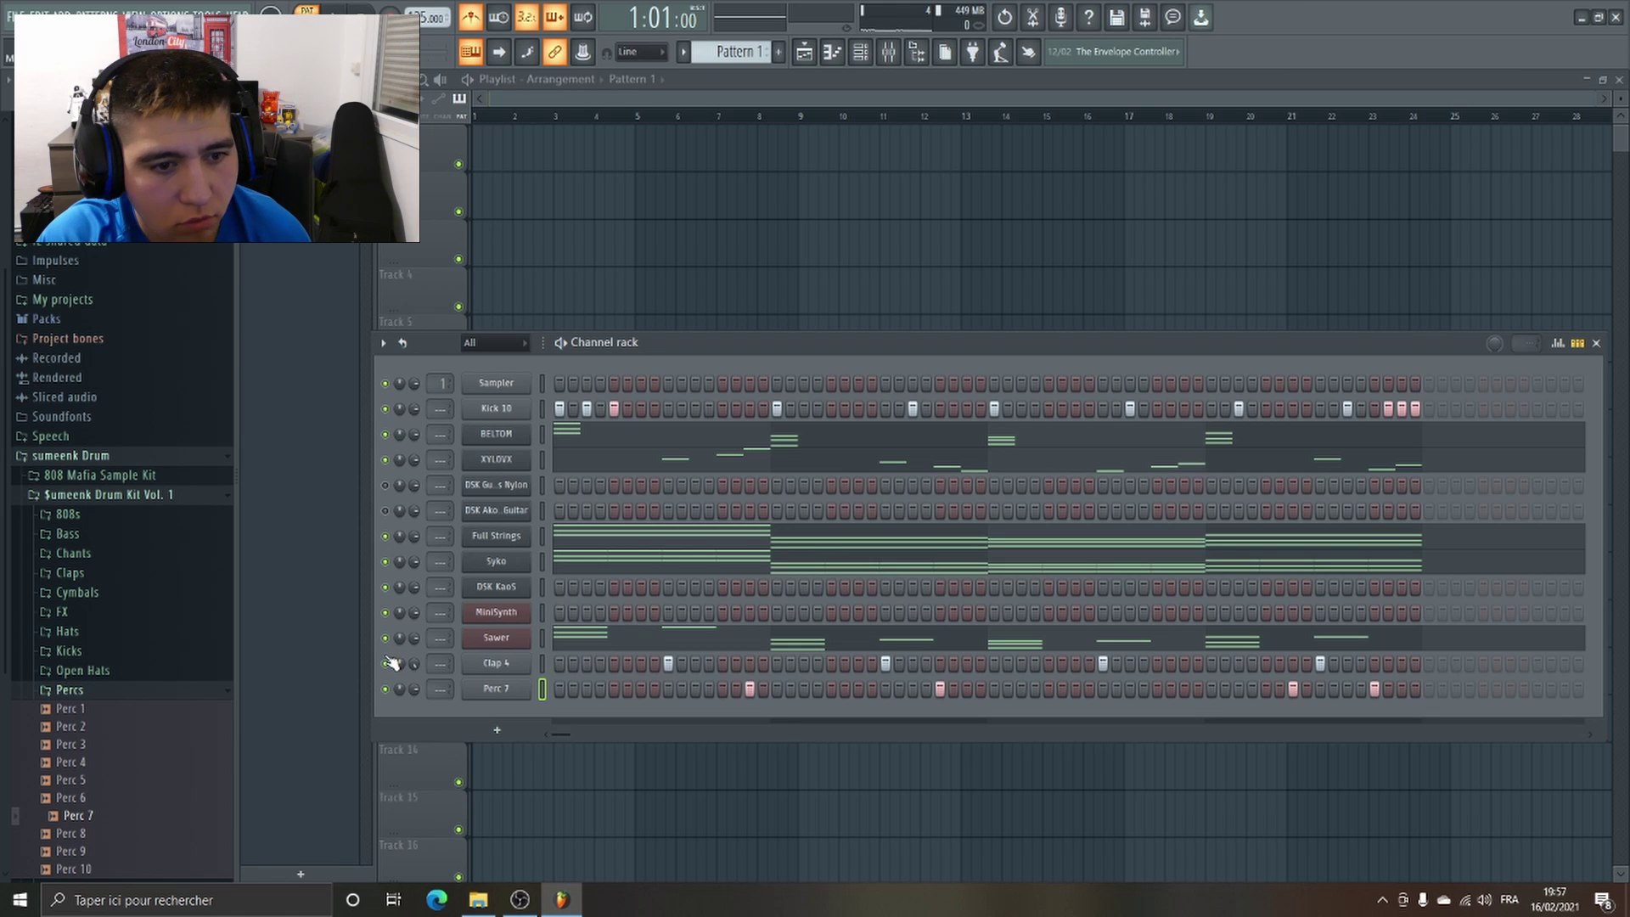
key("space")
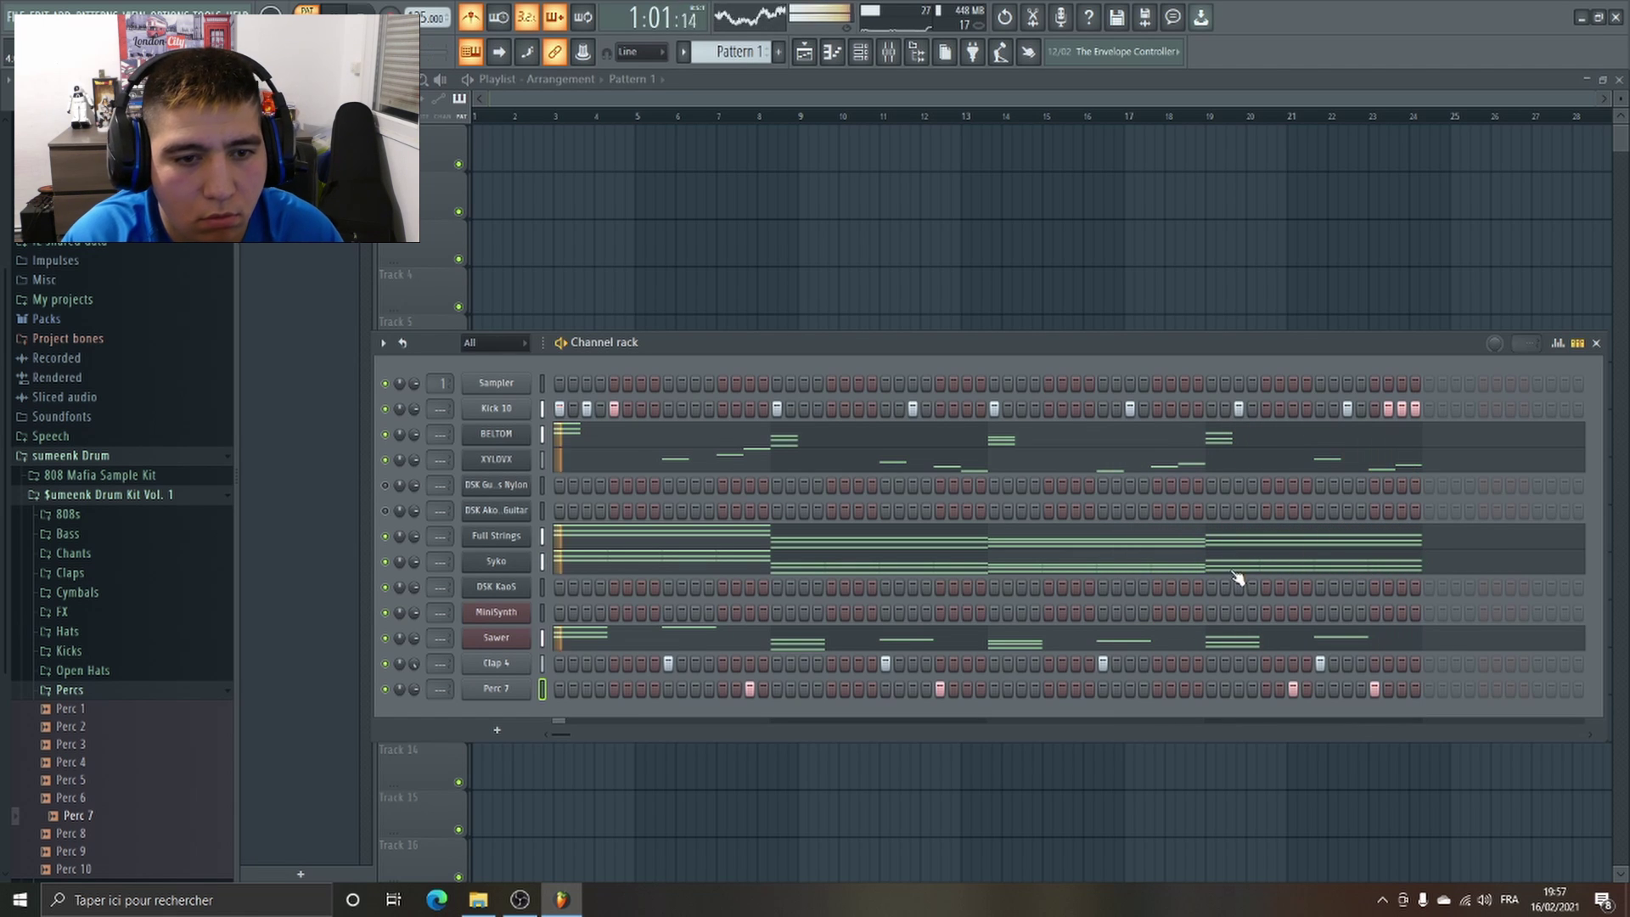
Raise the Perc 7 channel's volume to full, show its boost and EQ precomputed effects, and close its settings.
left_click(512, 687)
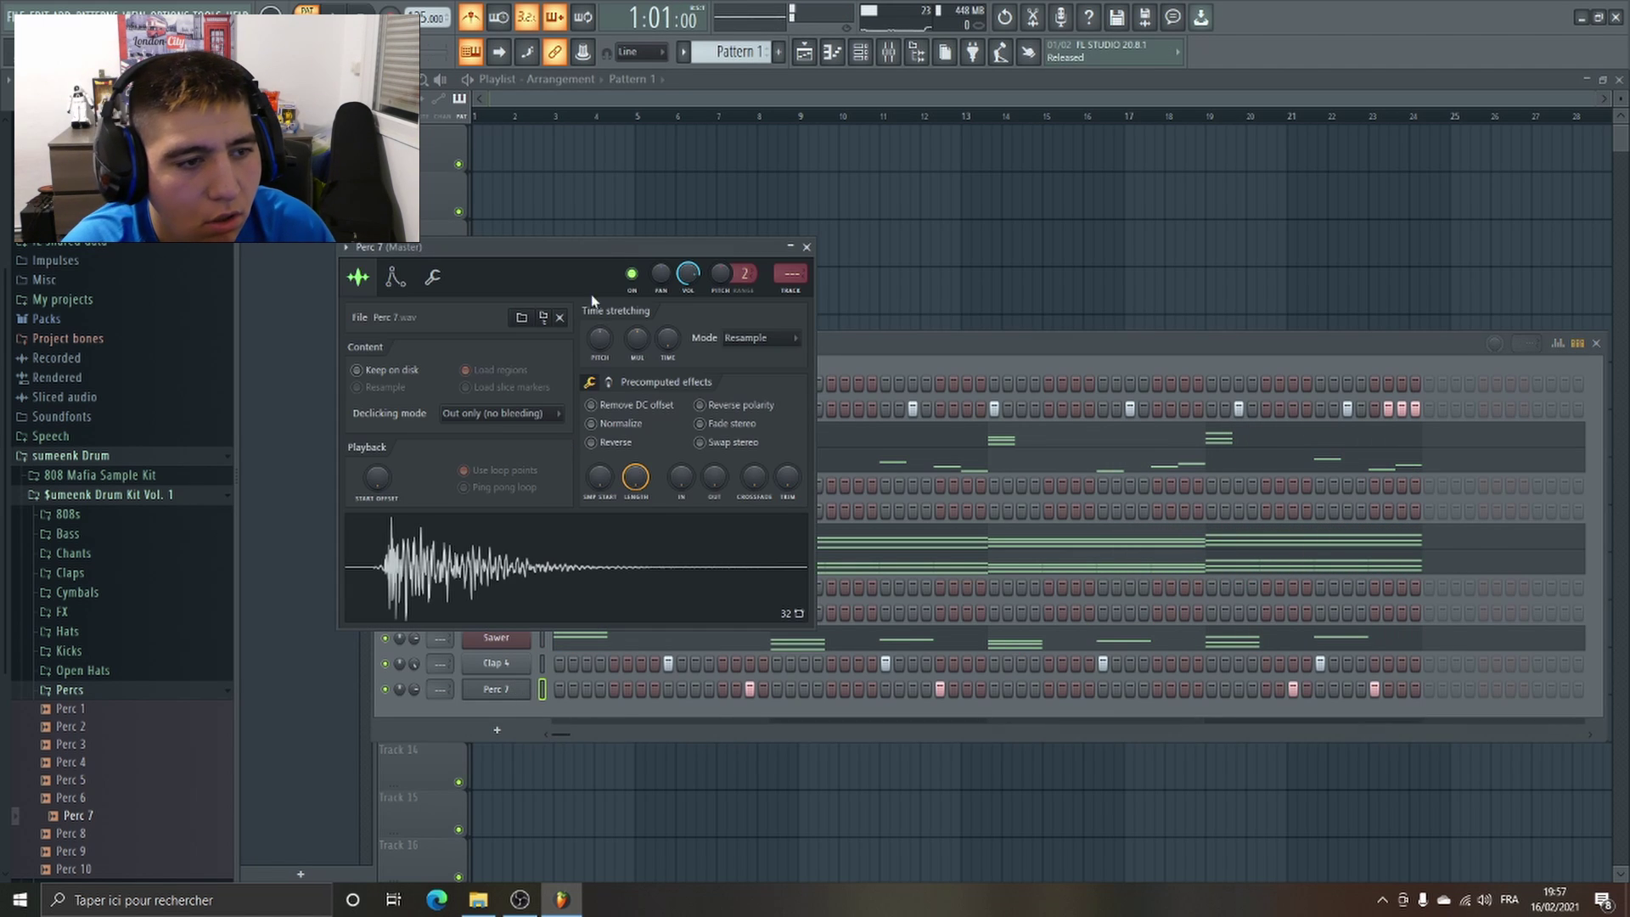
left_click(619, 382)
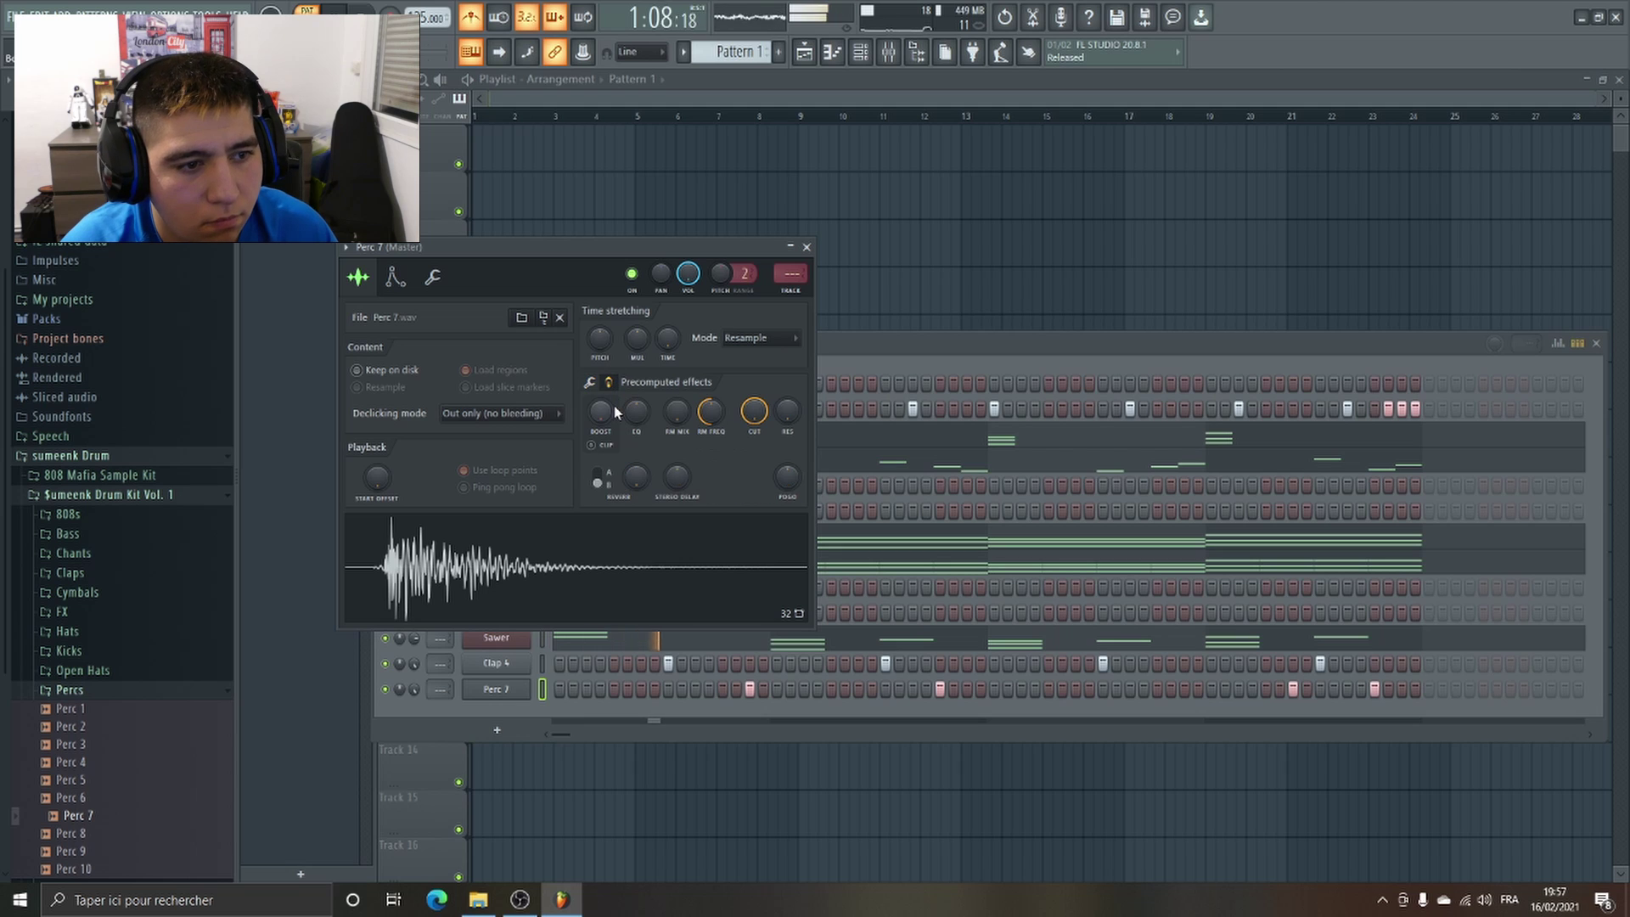
left_click(807, 247)
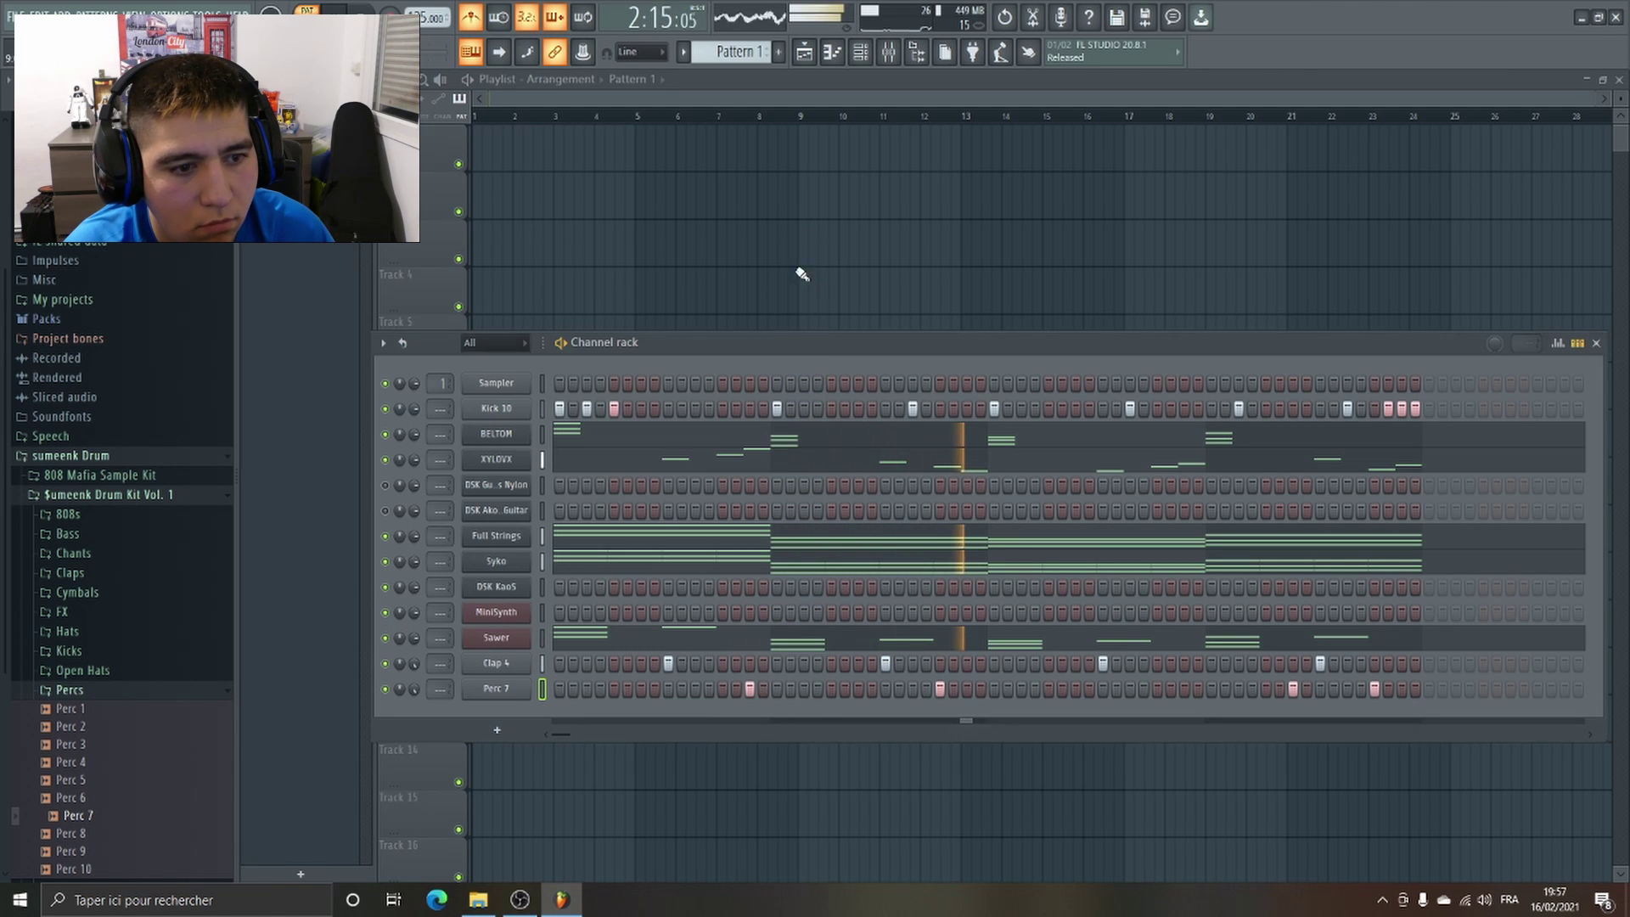
Check Clap 4's precomputed effects, and raise Kick 10's boost with clipping enabled in its sample settings.
left_click(520, 663)
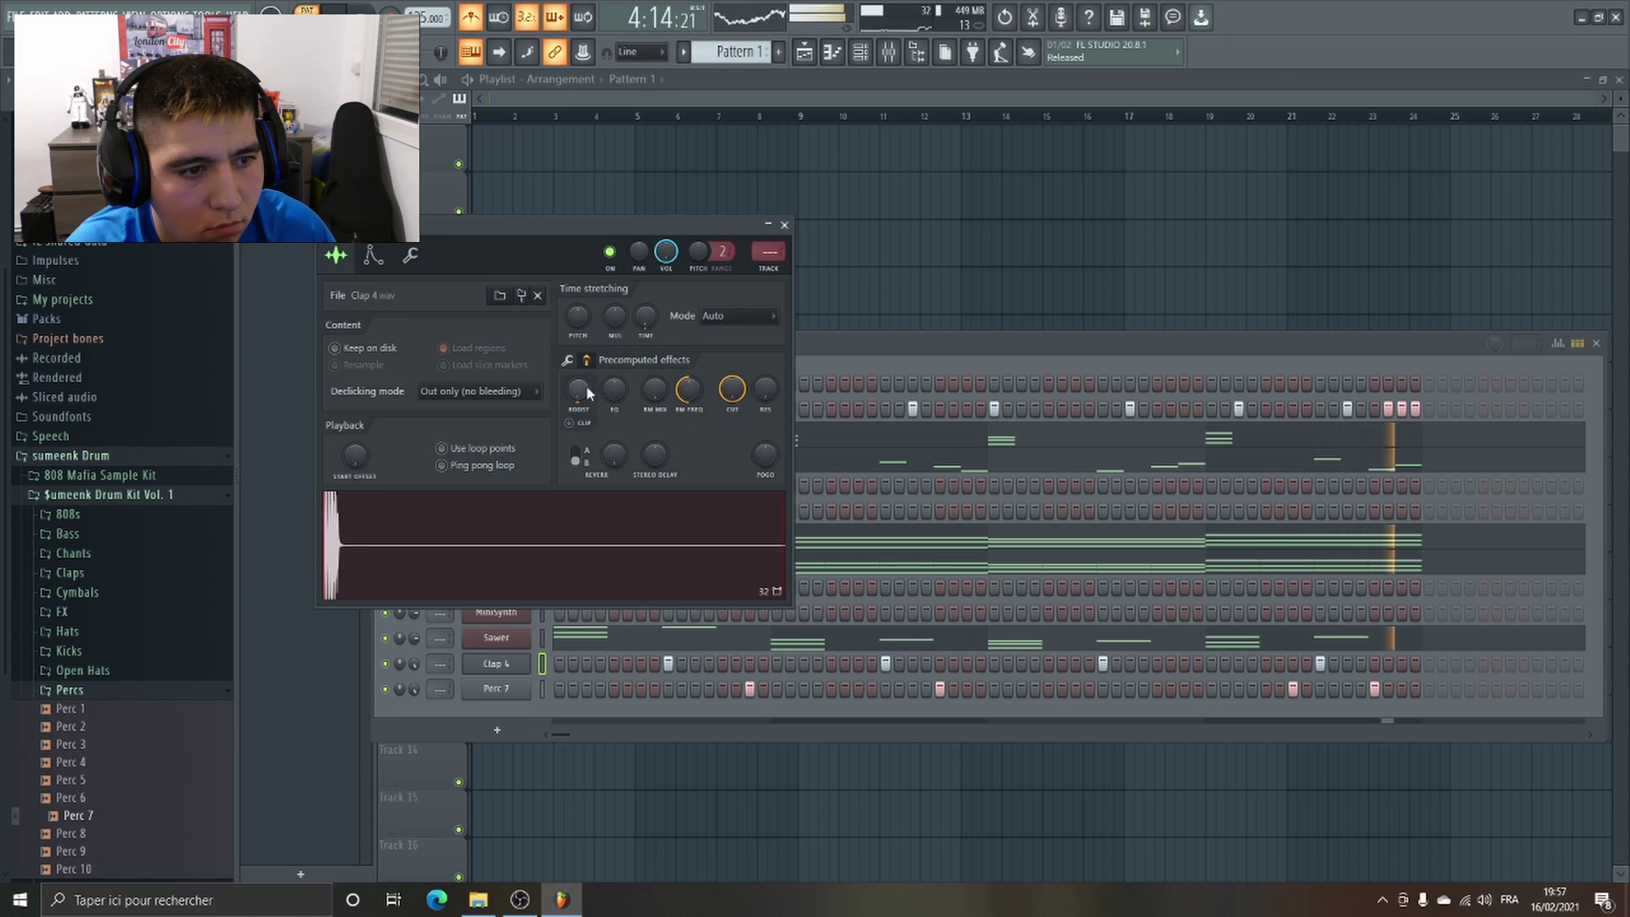
left_click(784, 225)
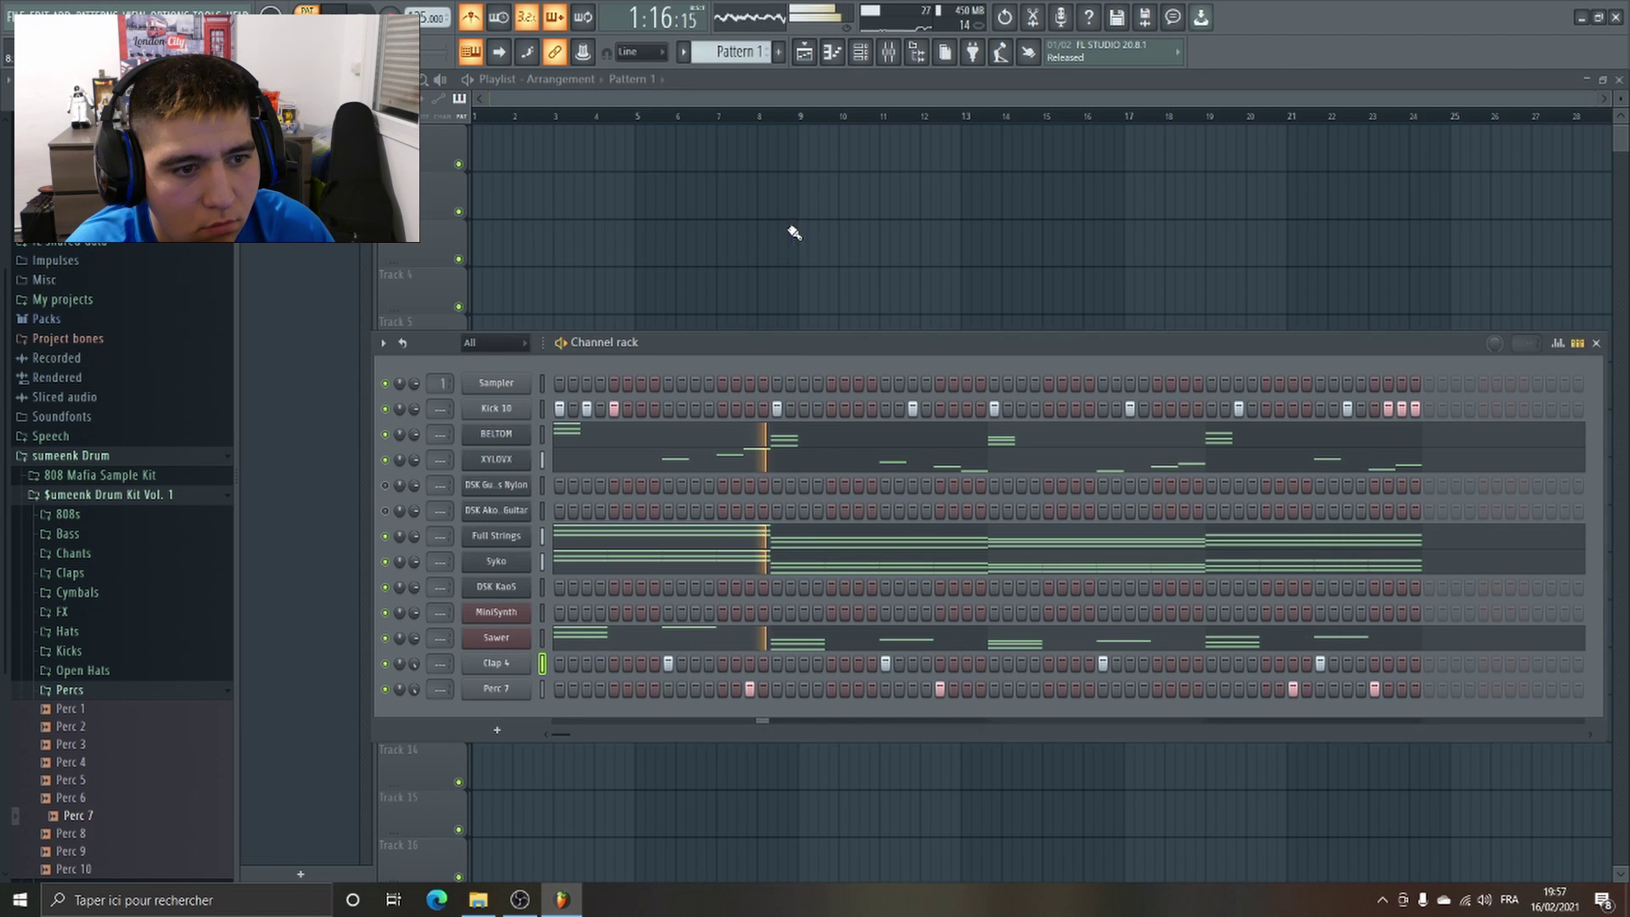
left_click(498, 409)
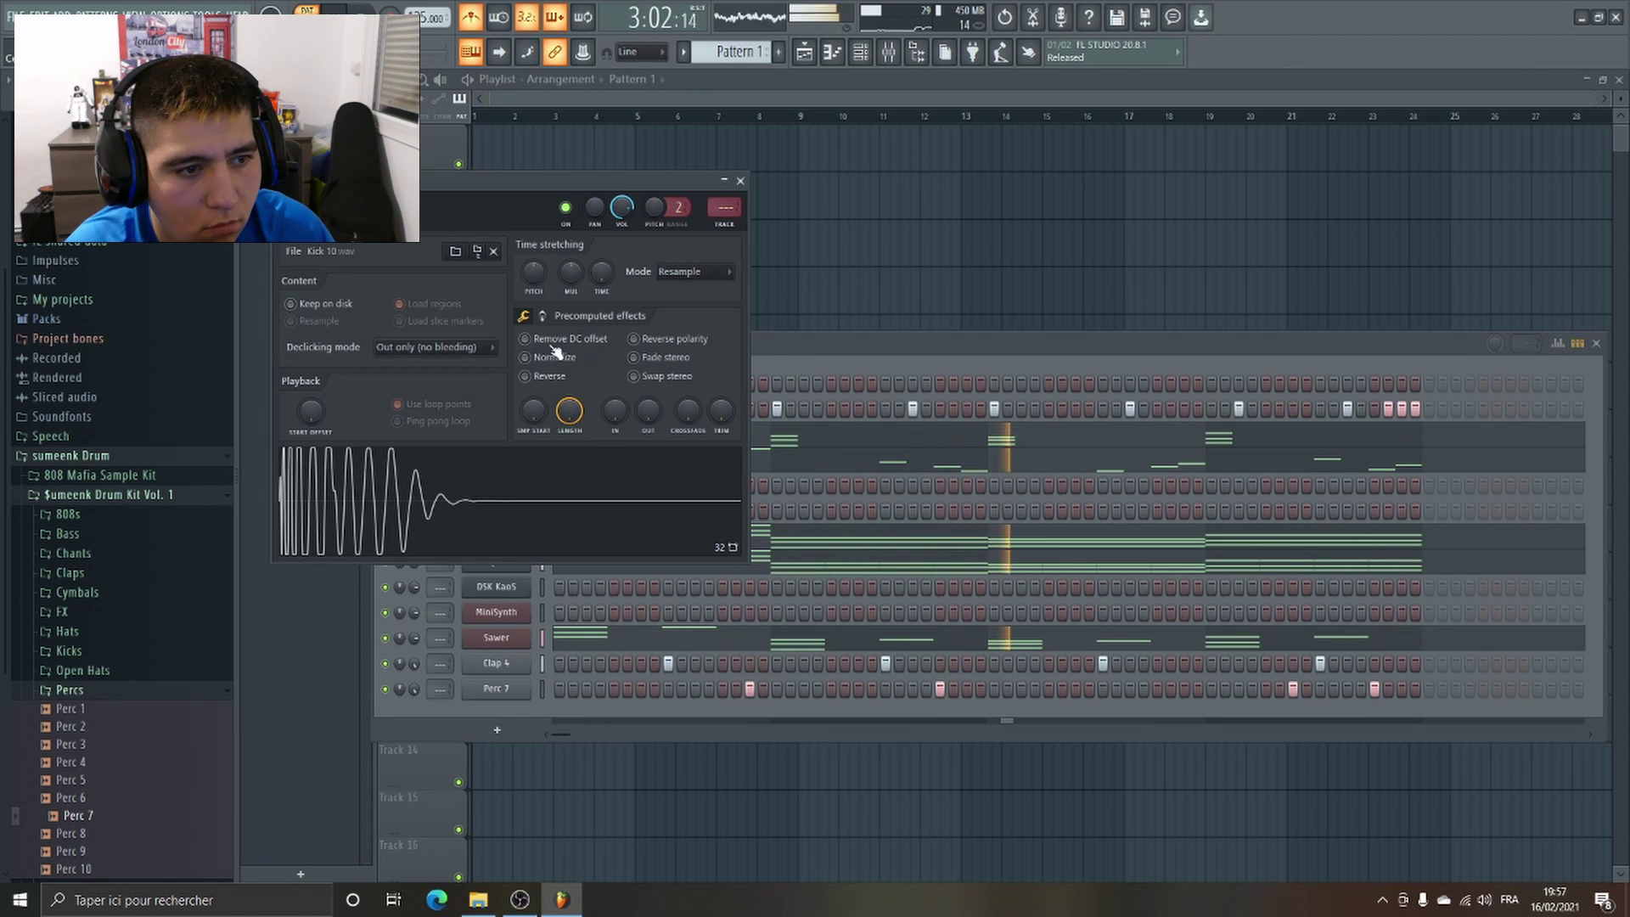
left_click(523, 379)
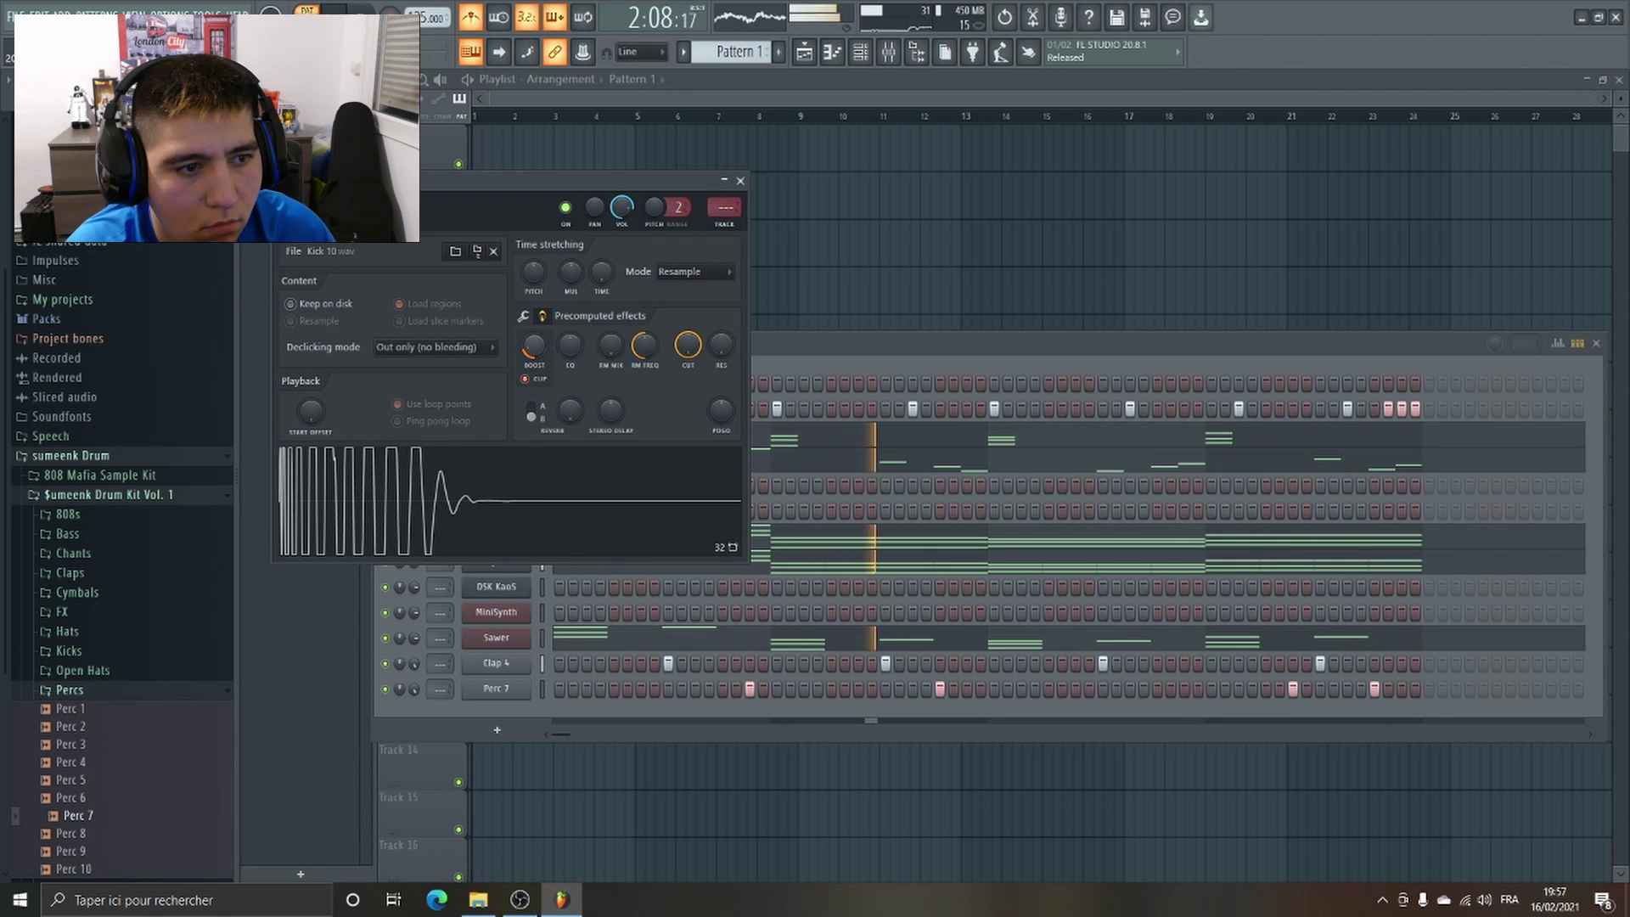
right_click(531, 342)
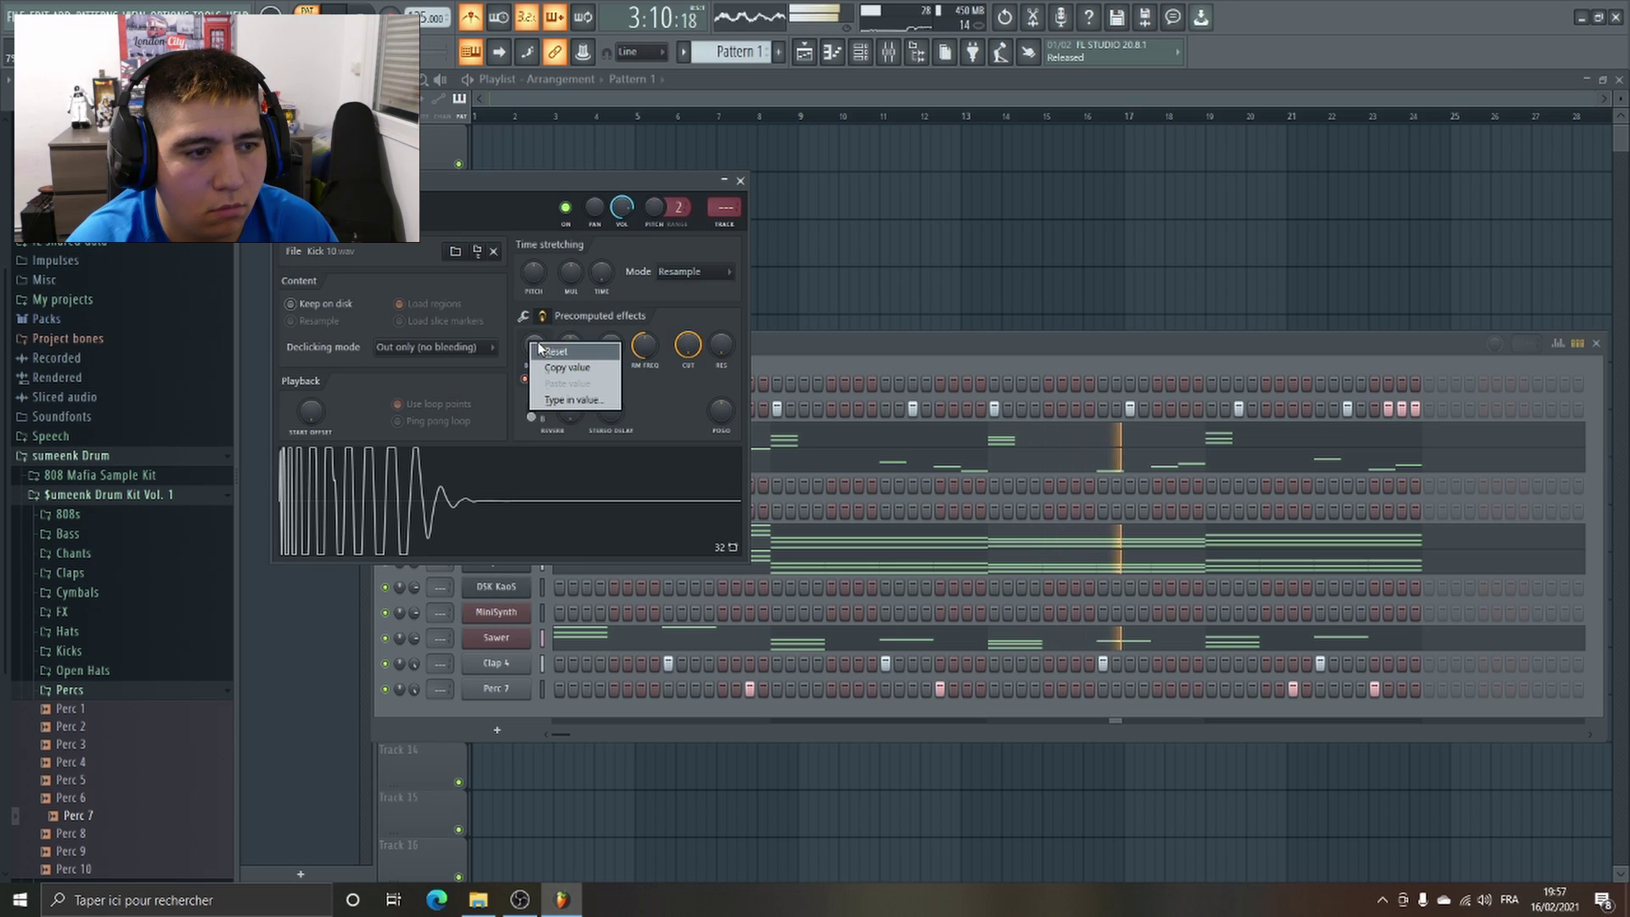
left_click(758, 180)
right_click(859, 193)
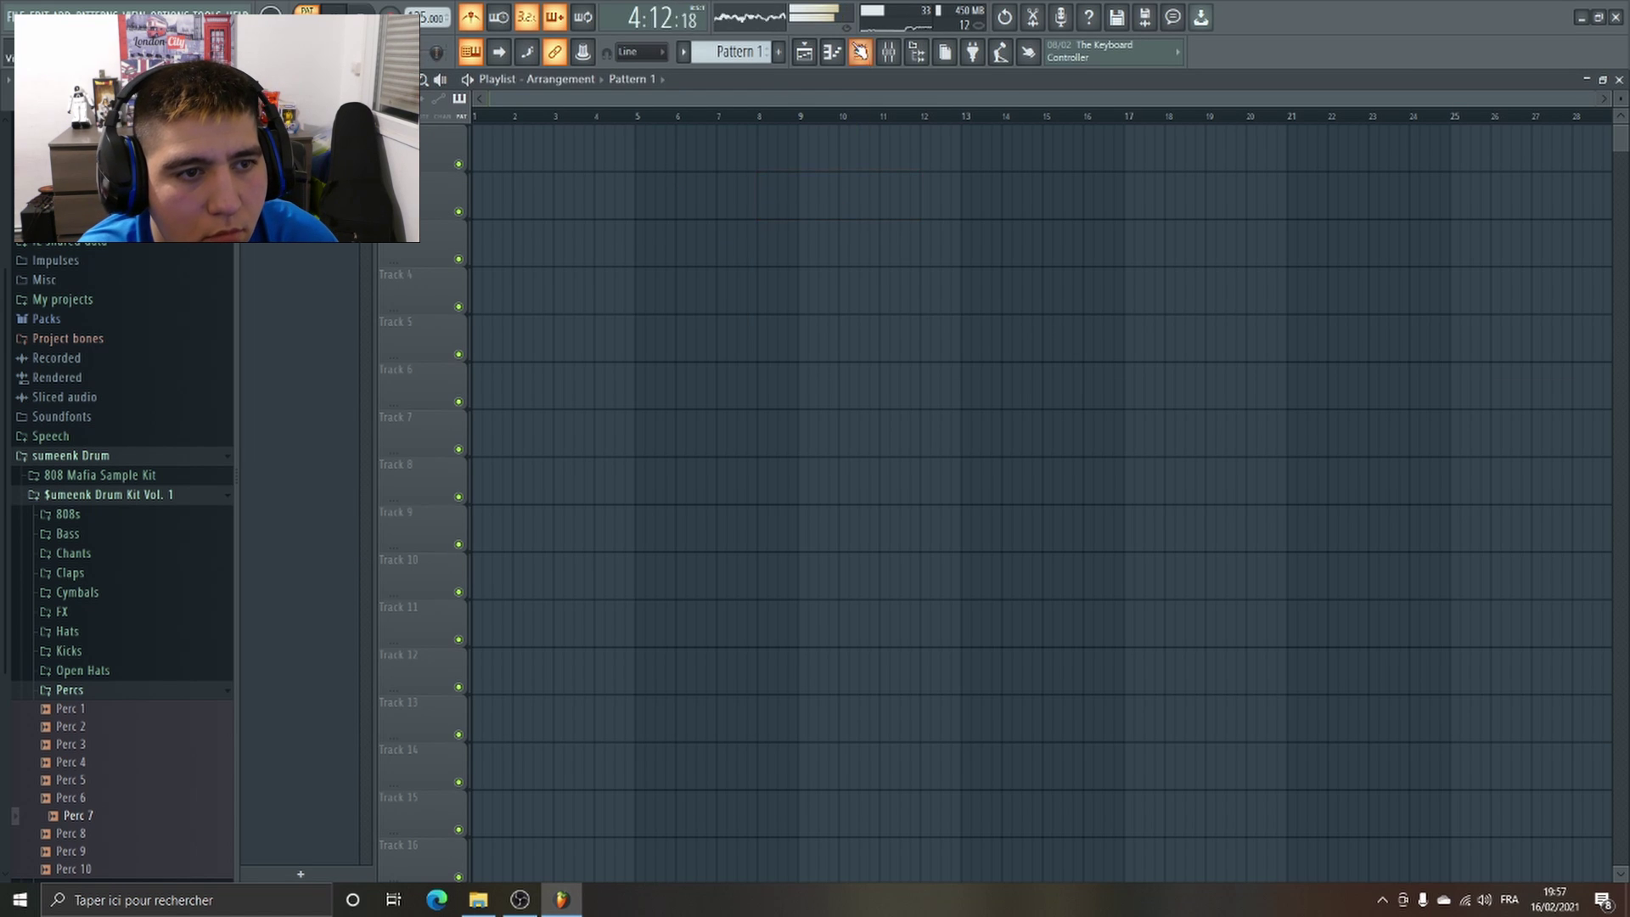
key("F6")
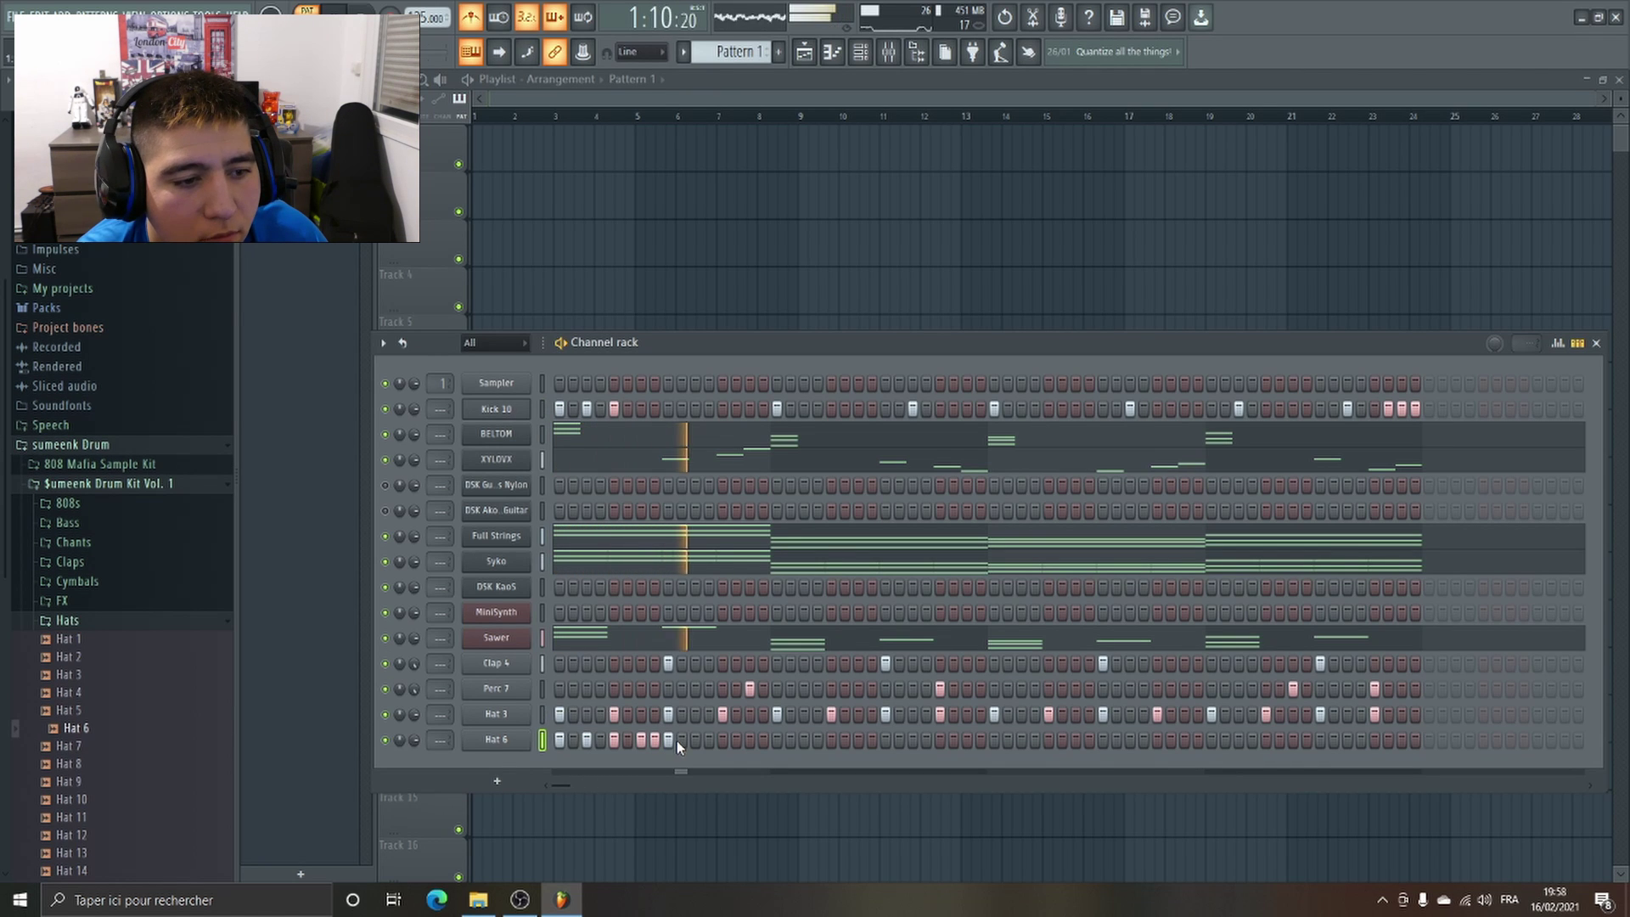
Place Hat 6 hits on steps 11, 13 and 15 of bar 1 and step 1 of bar 2, restarting playback.
key("space")
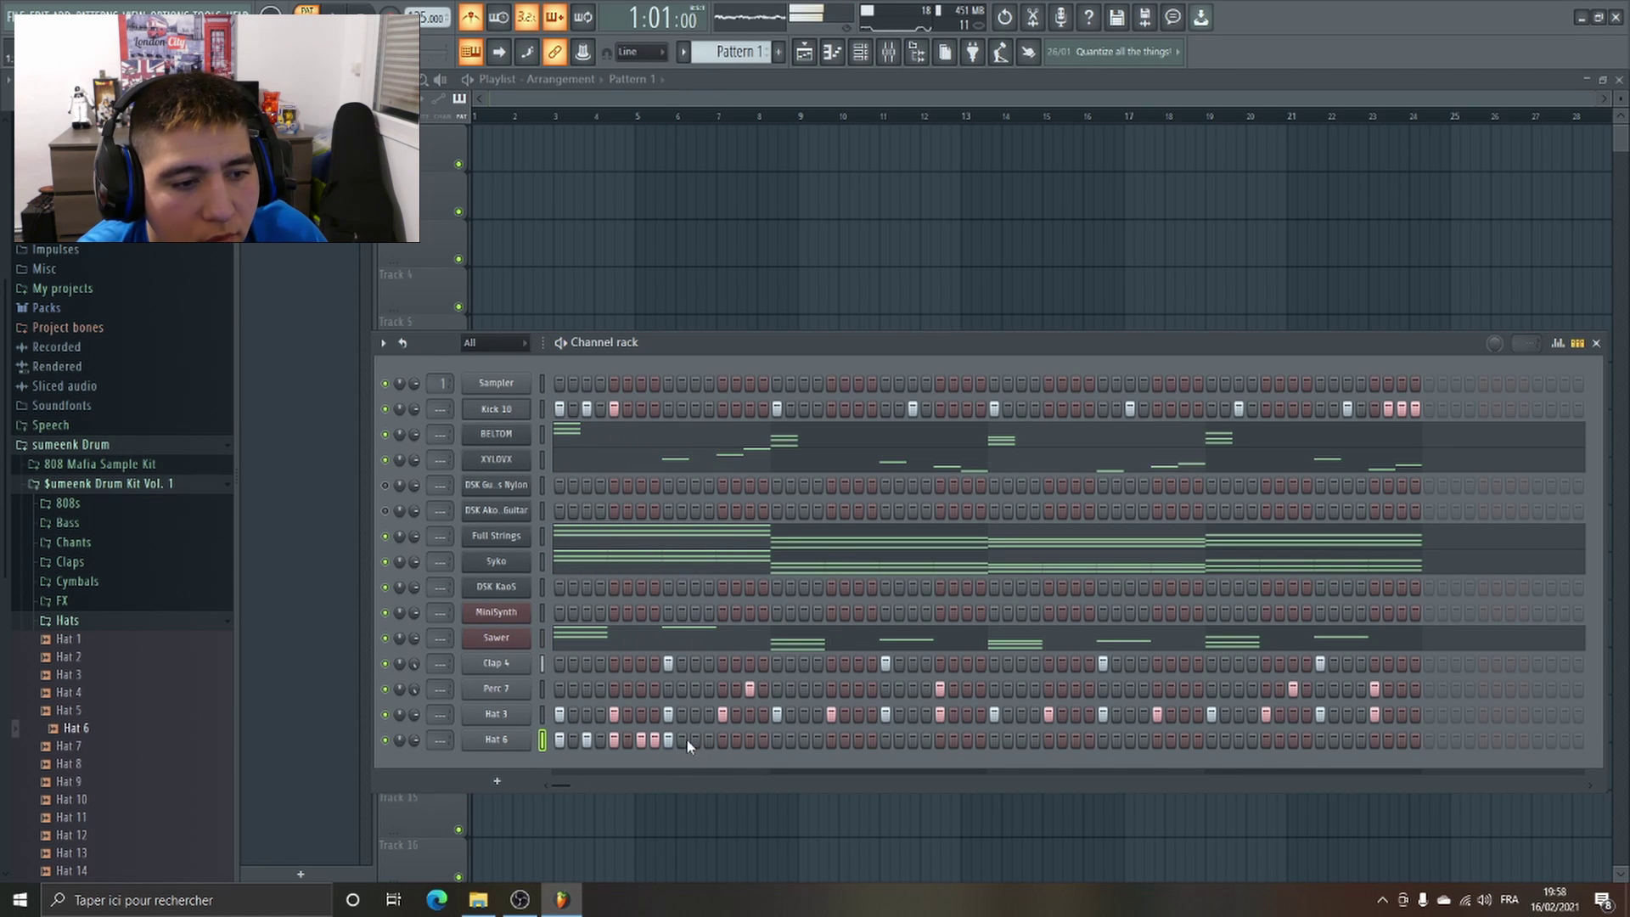
key("space")
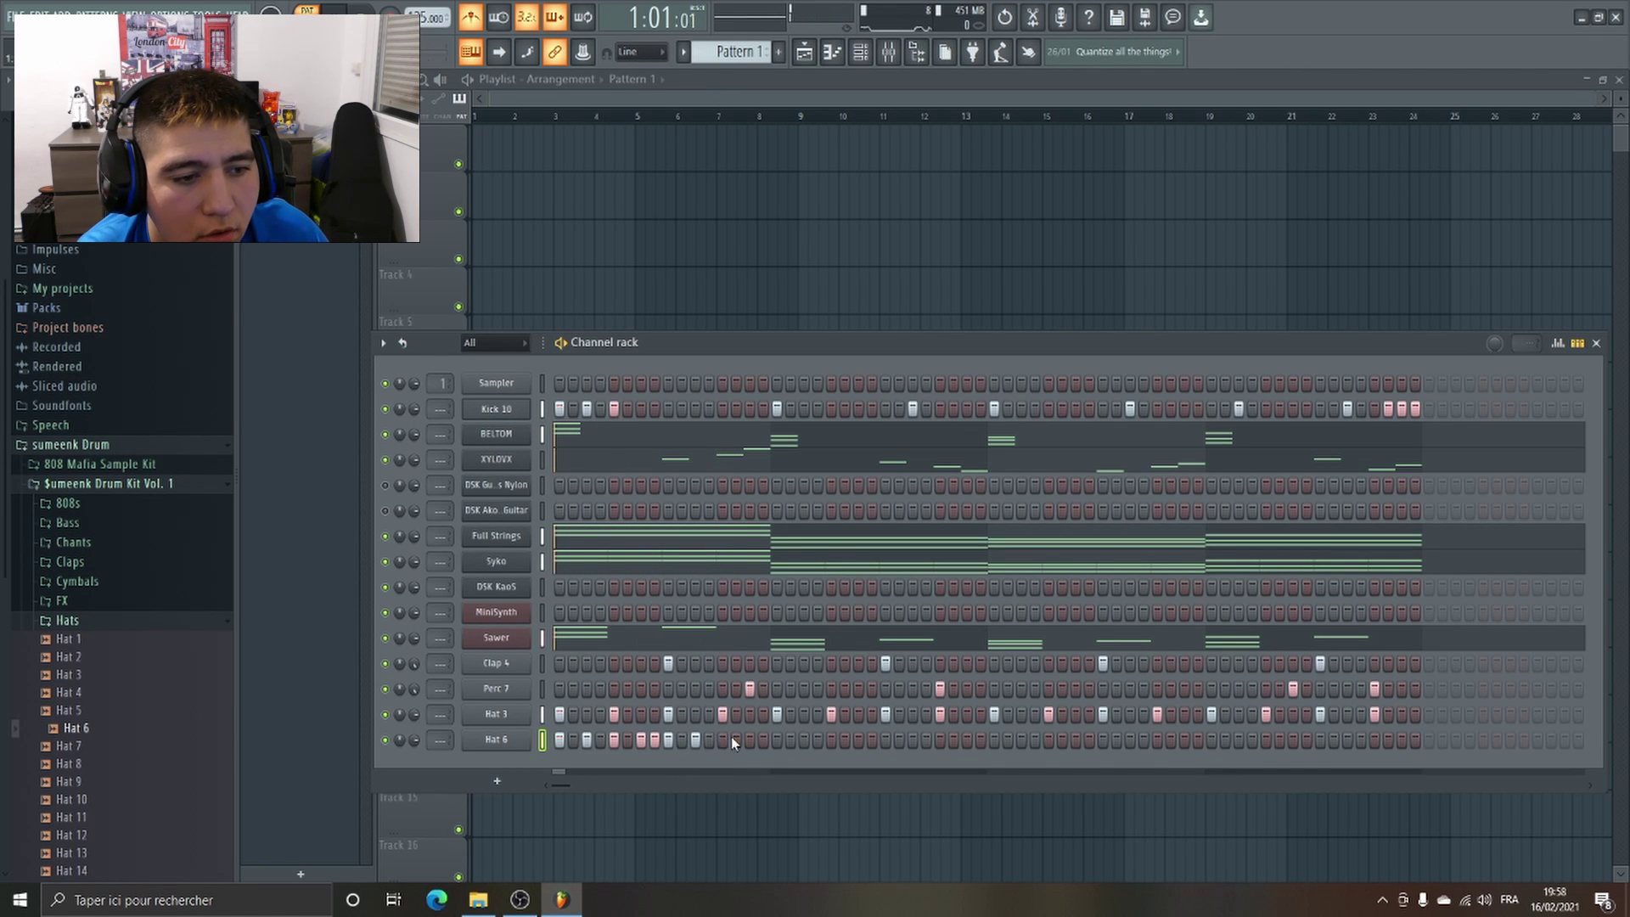
left_click(749, 740)
left_click(761, 739)
left_click(776, 739)
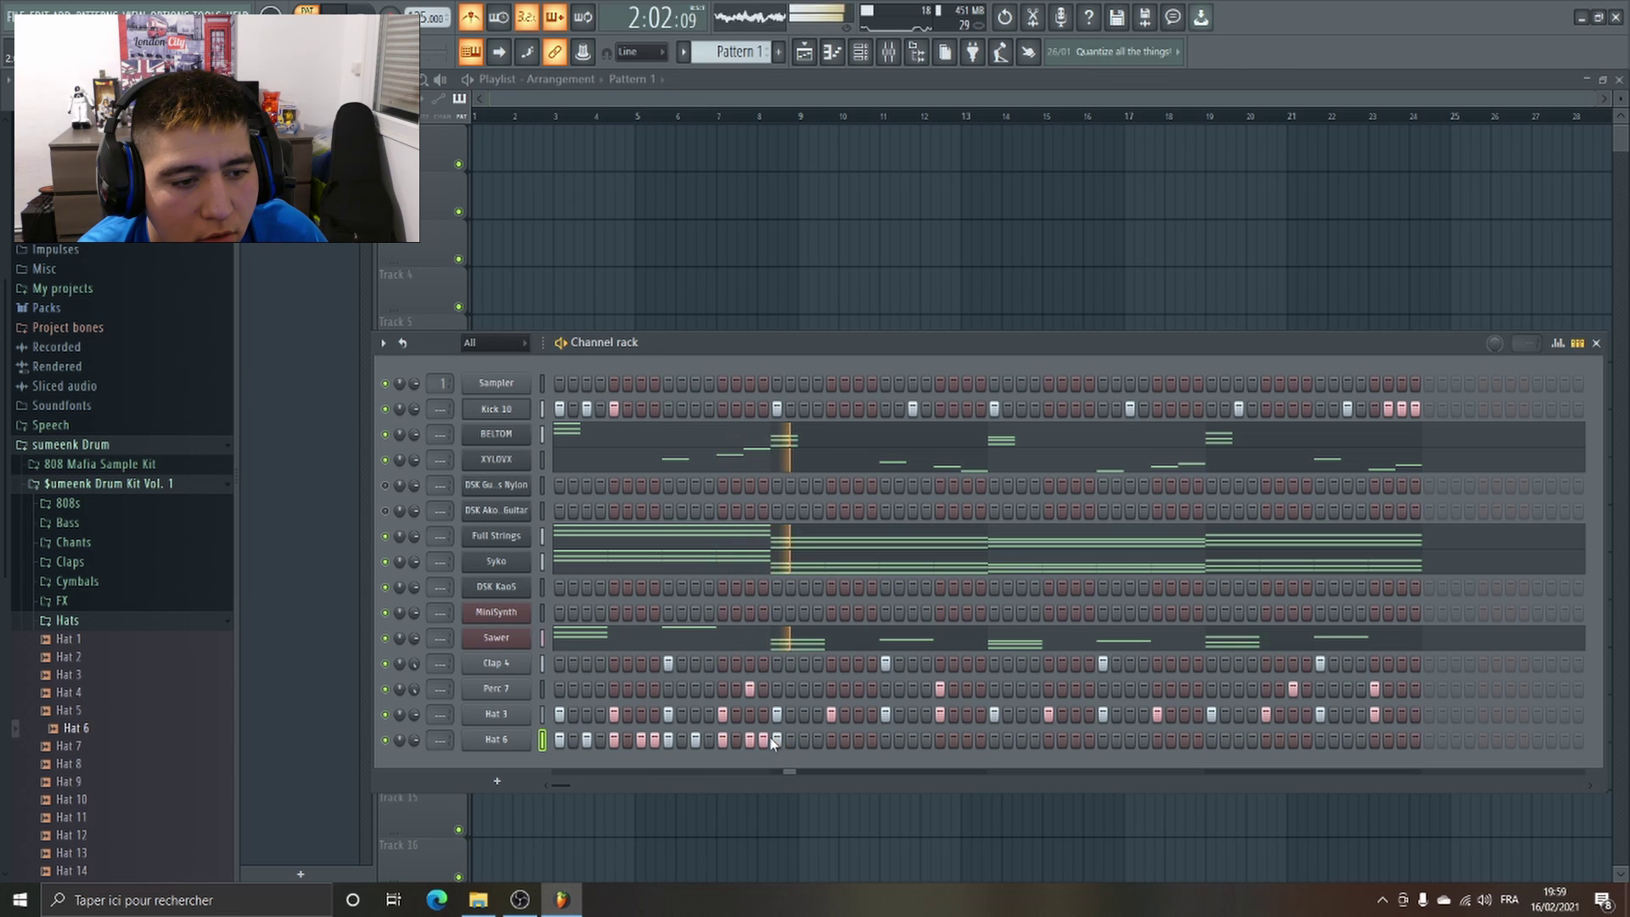
Place Hat 6 hits on steps 3 to 8 of bar 2 and play the pattern again.
left_click(791, 740)
left_click(804, 740)
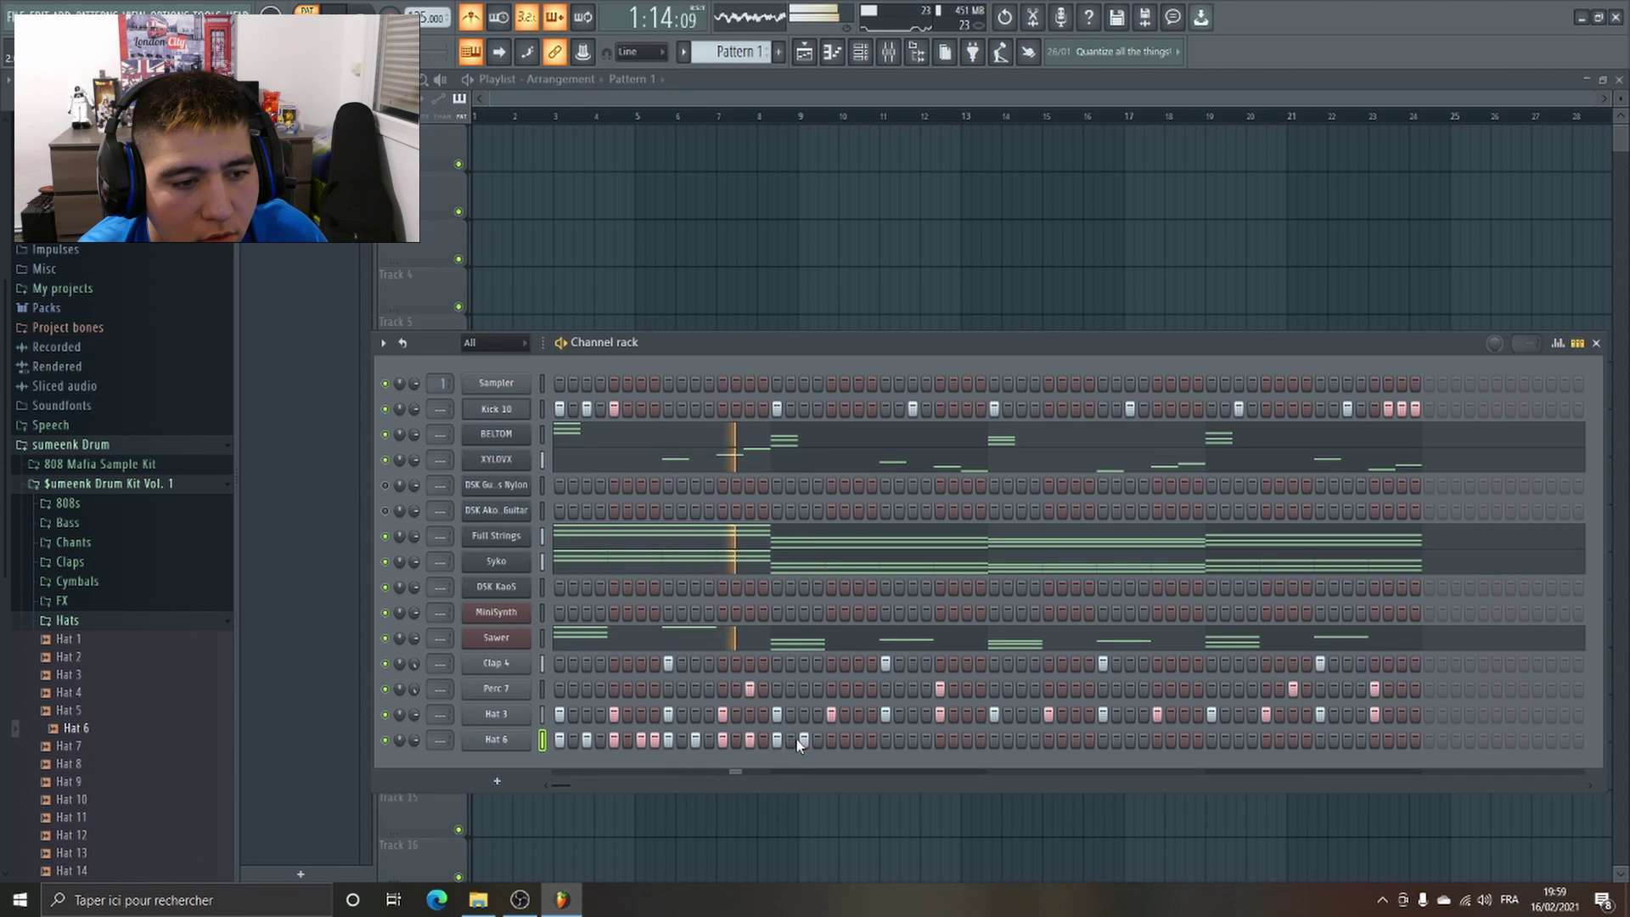
left_click(818, 740)
key("space")
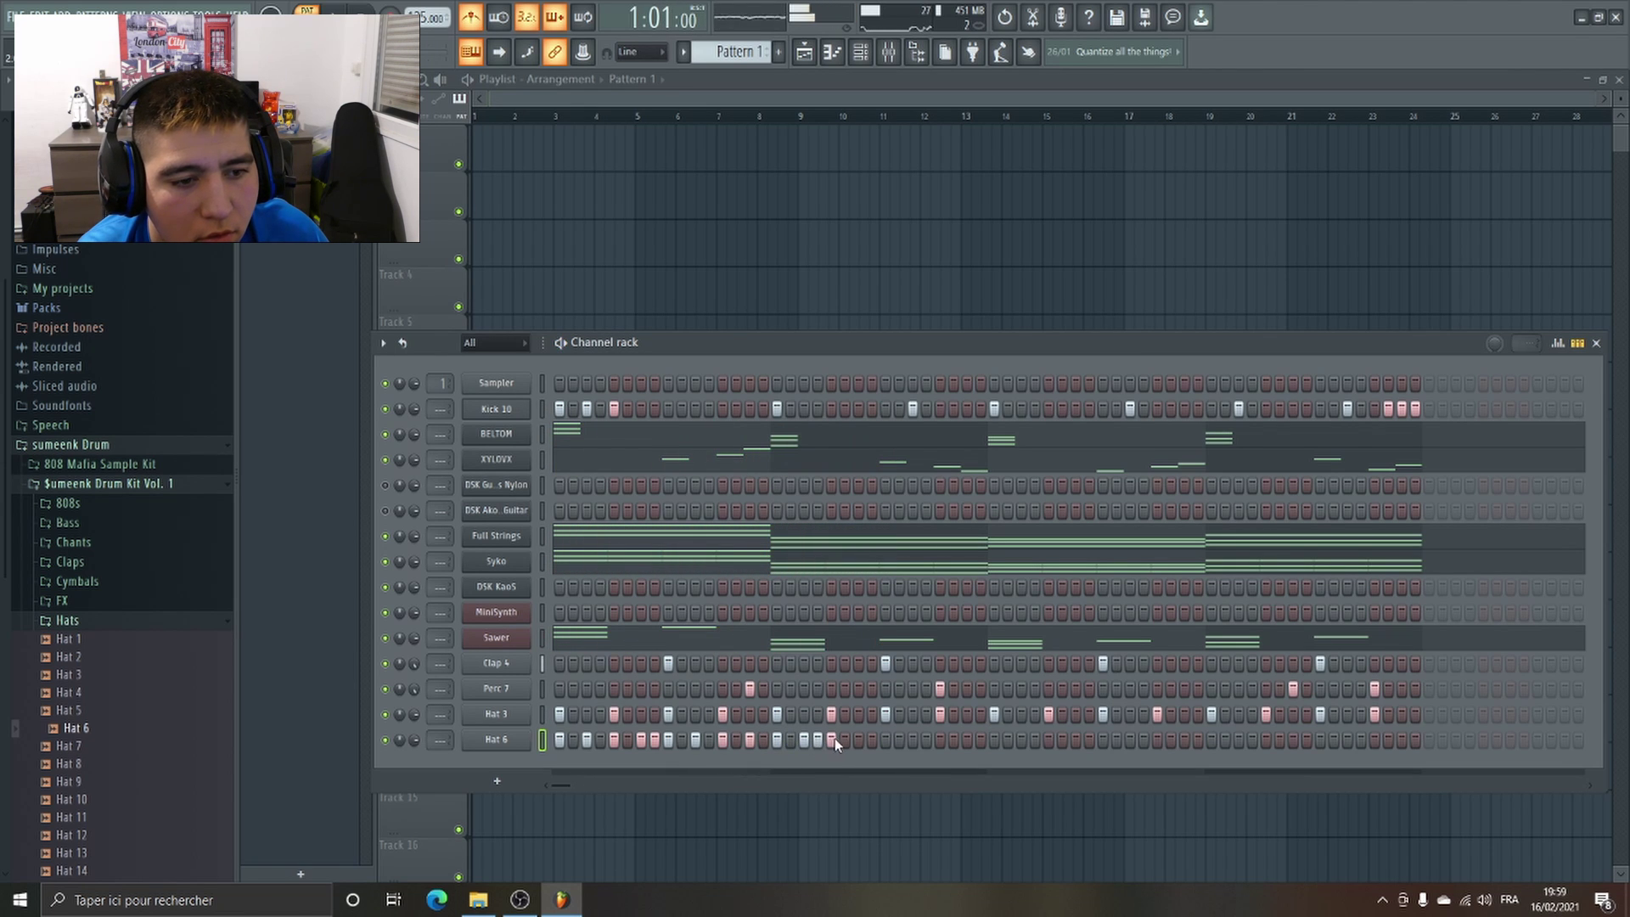
key("space")
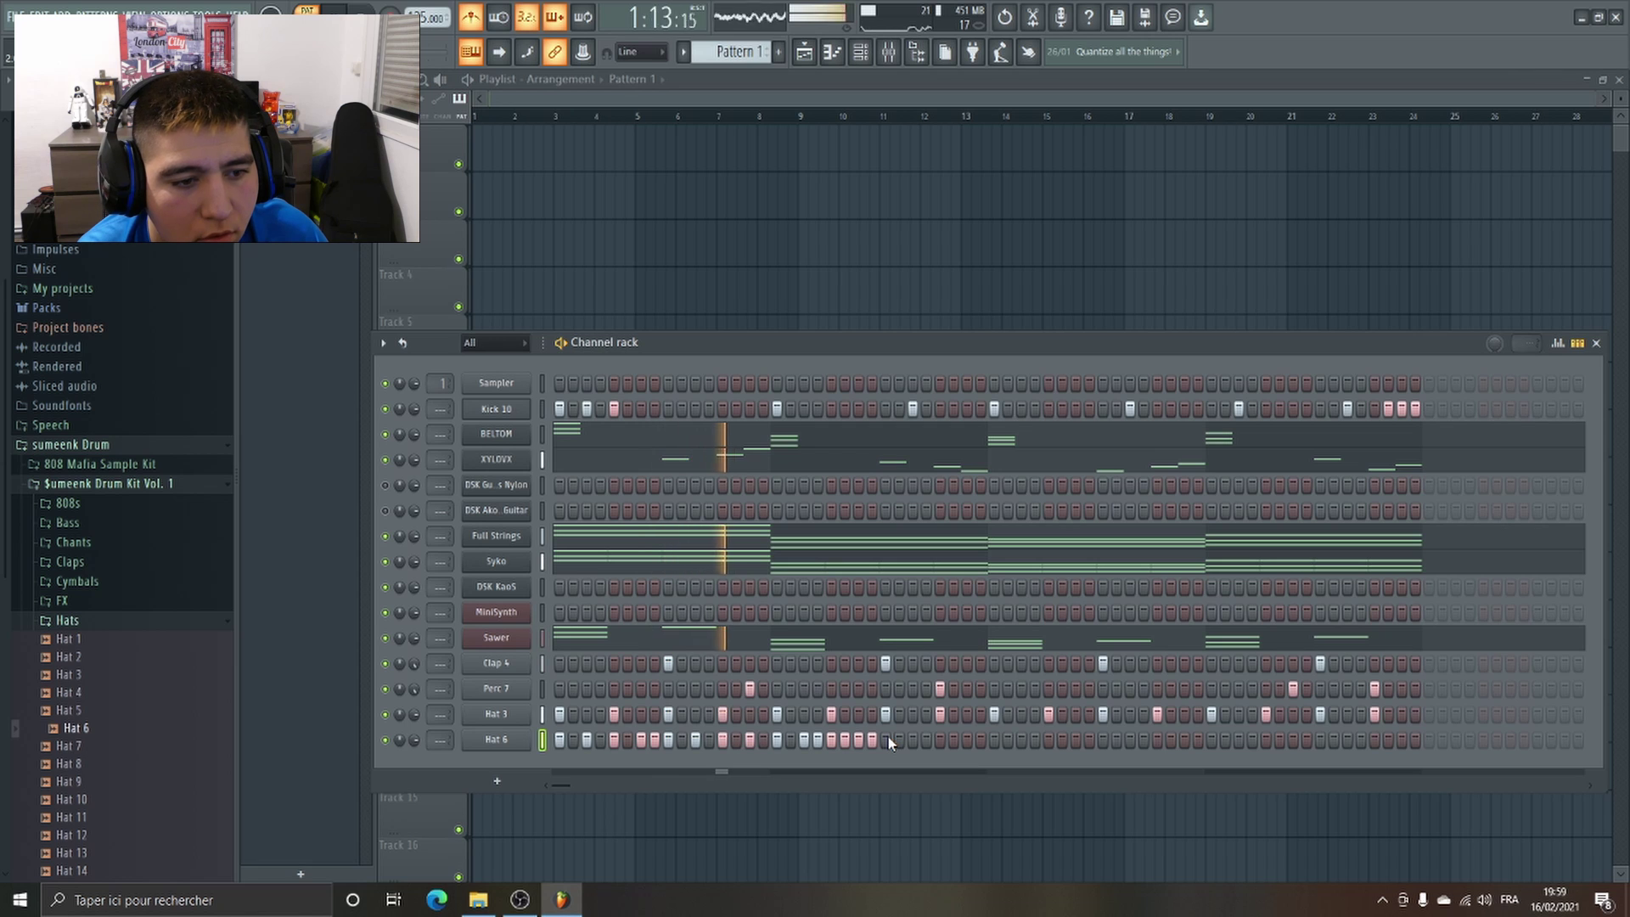
Replace the trial Hat 6 hits on steps 10, 12, 14 and 16 of bar 2 with hits on steps 9 and 11.
left_click(900, 740)
key("space")
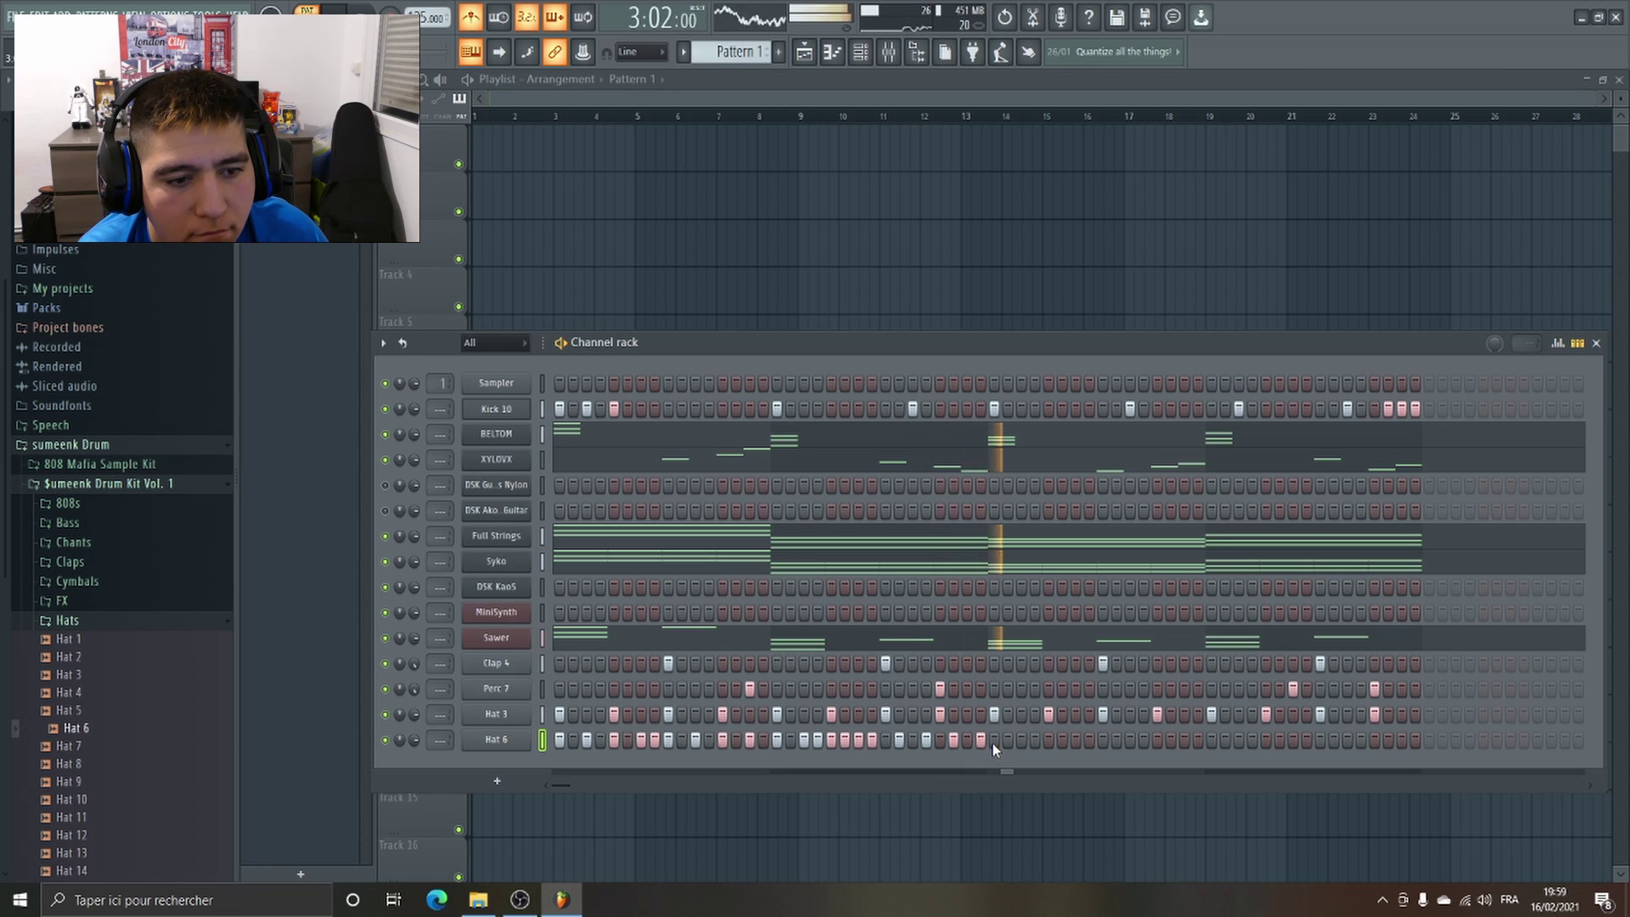
left_click(926, 739)
key("space")
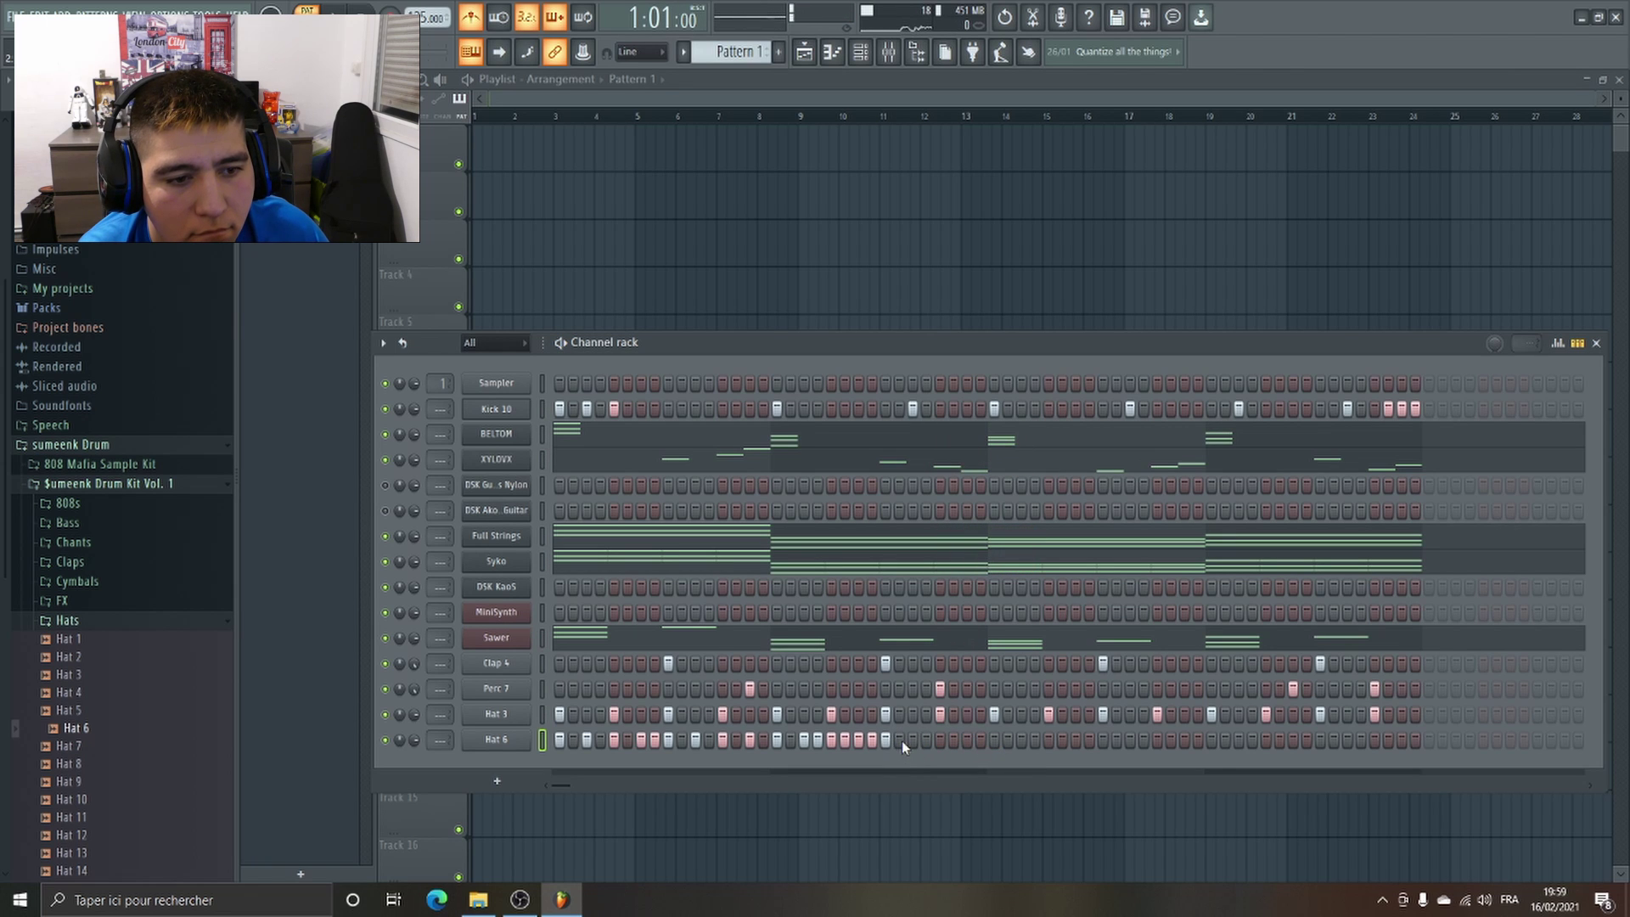
left_click(913, 741)
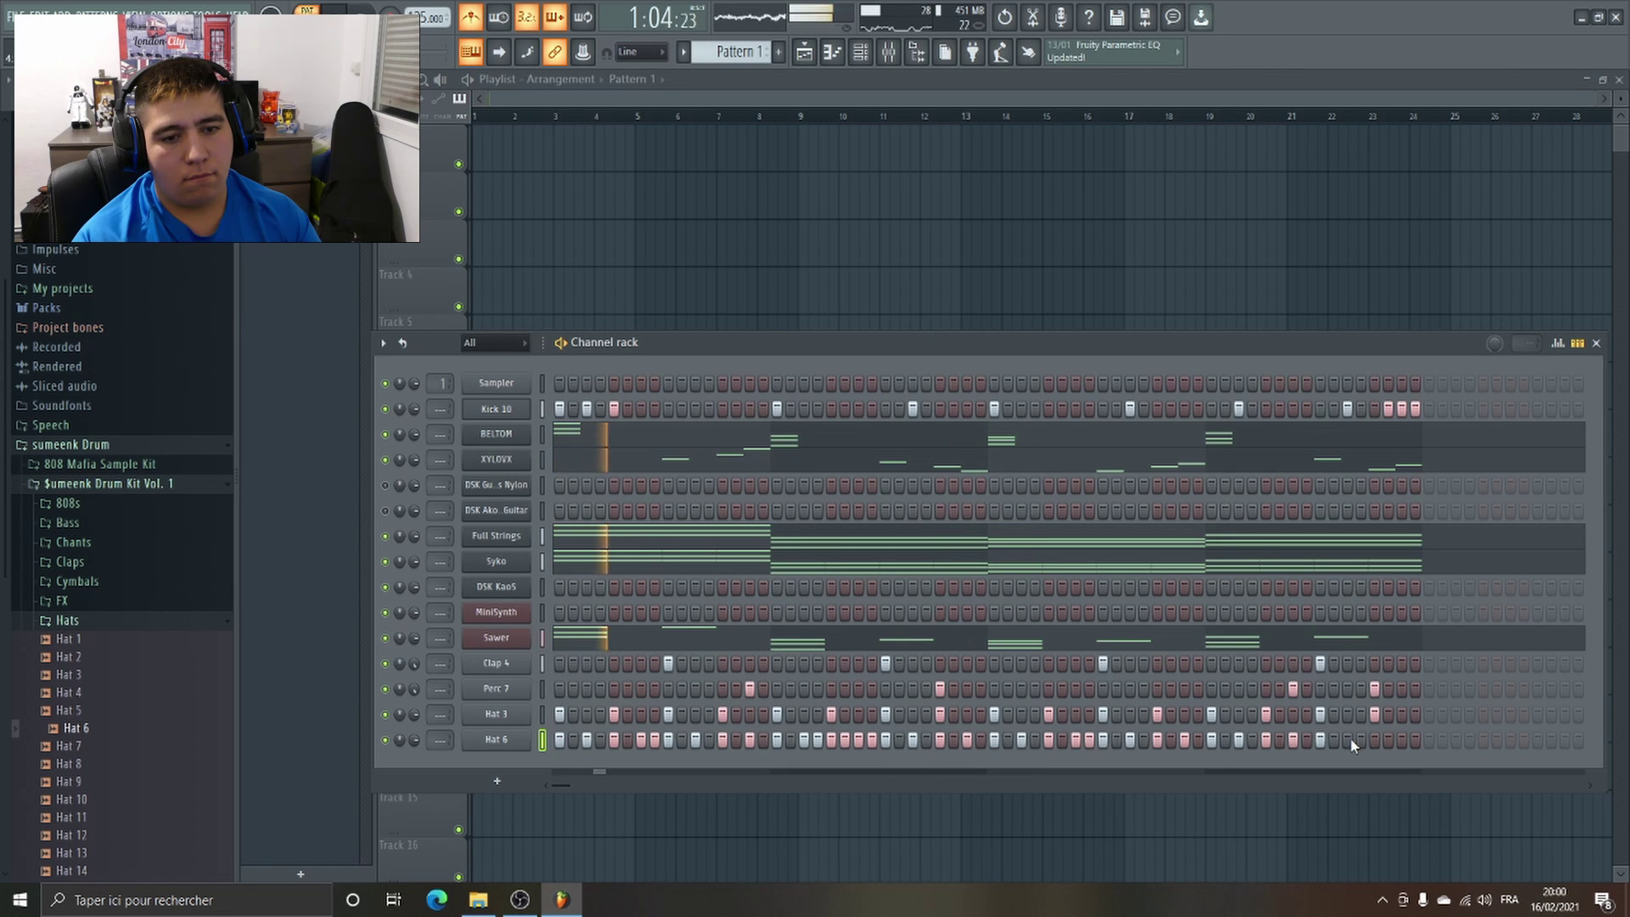
Fill in Hat 6's bar 4 with hits on steps 11, 13 and 15, plus steps 8 and 6.
left_click(1349, 740)
left_click(1376, 741)
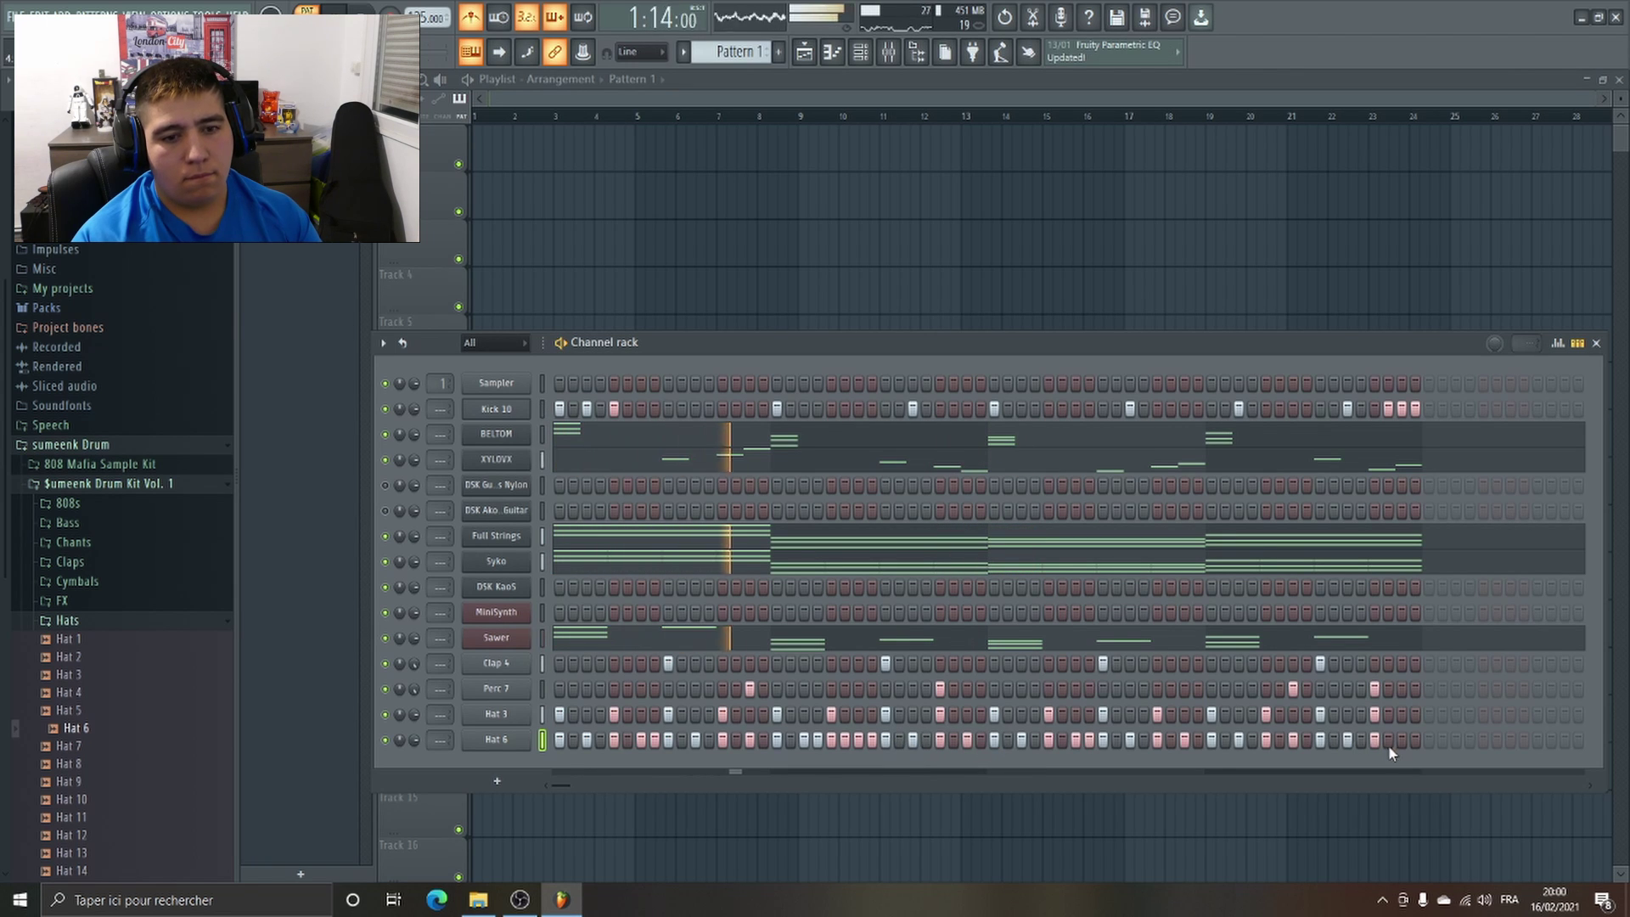
left_click(1401, 740)
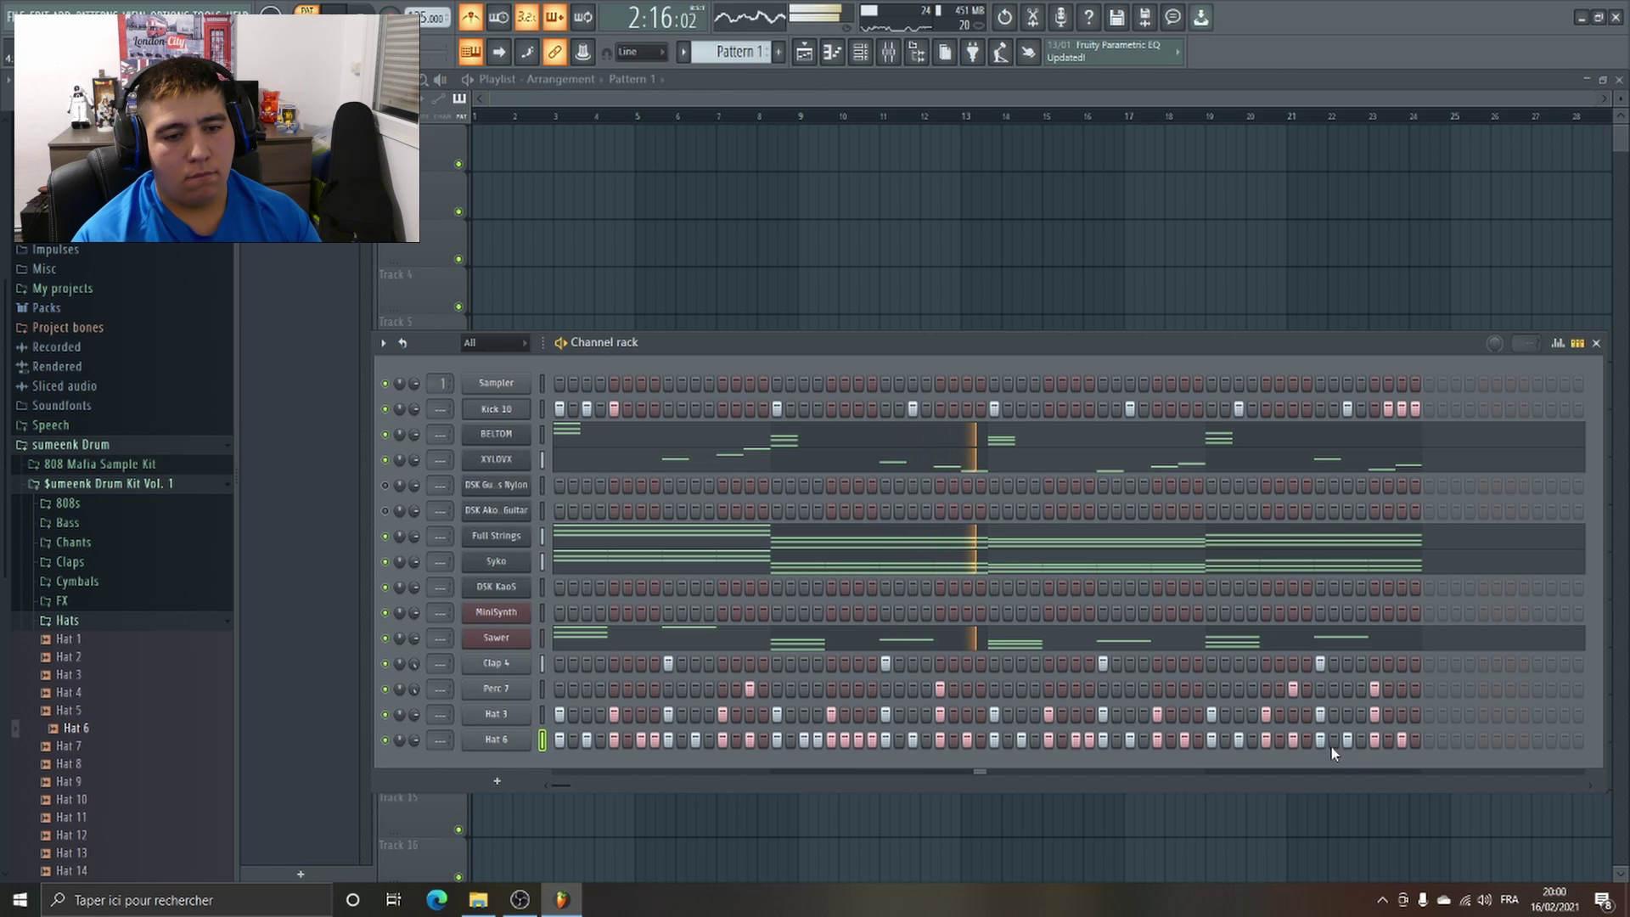
left_click(1306, 740)
left_click(1279, 740)
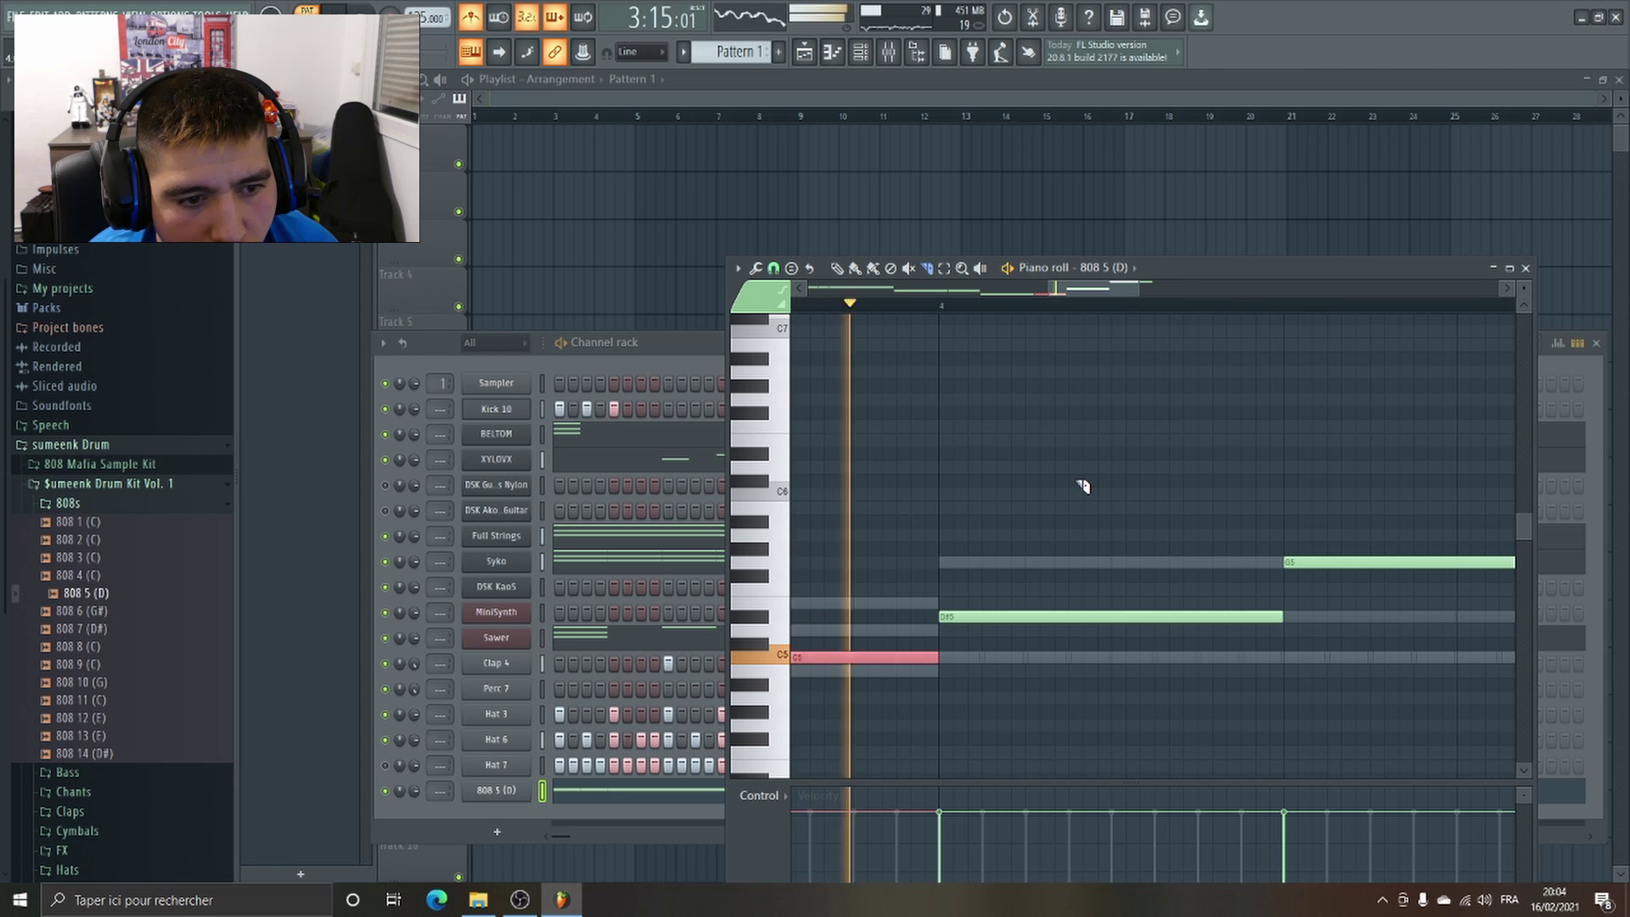
left_click_drag(1146, 292, 1167, 293)
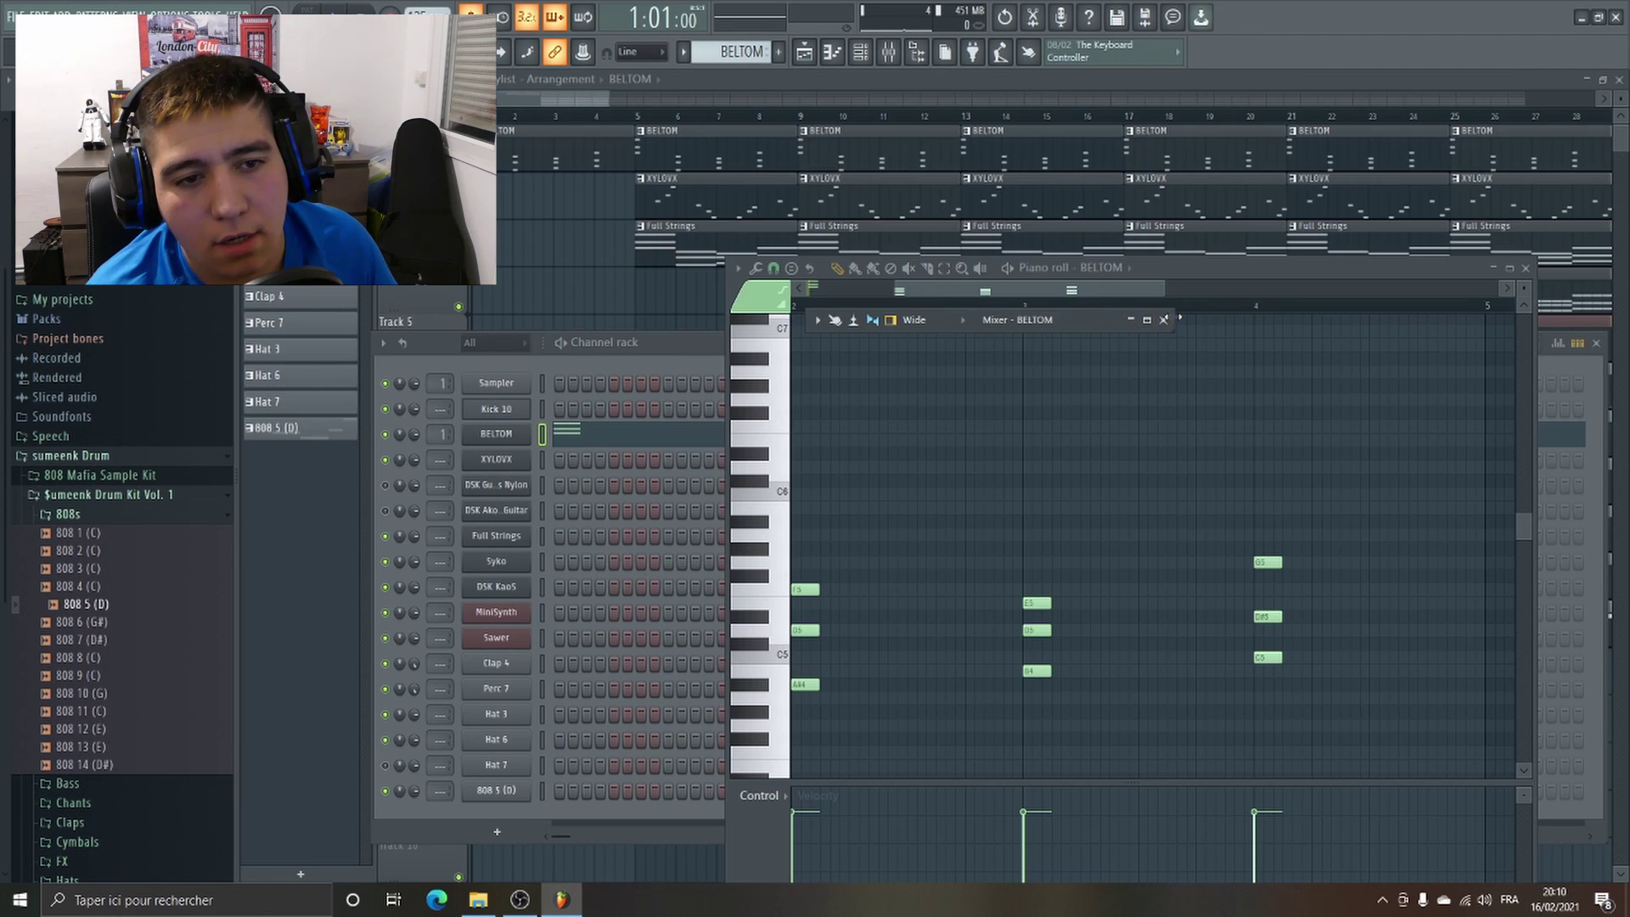
Add Fruity Parametric EQ 2 to slot 1 of the BELTOM mixer track, accepting to load it despite the version difference.
left_click(1164, 320)
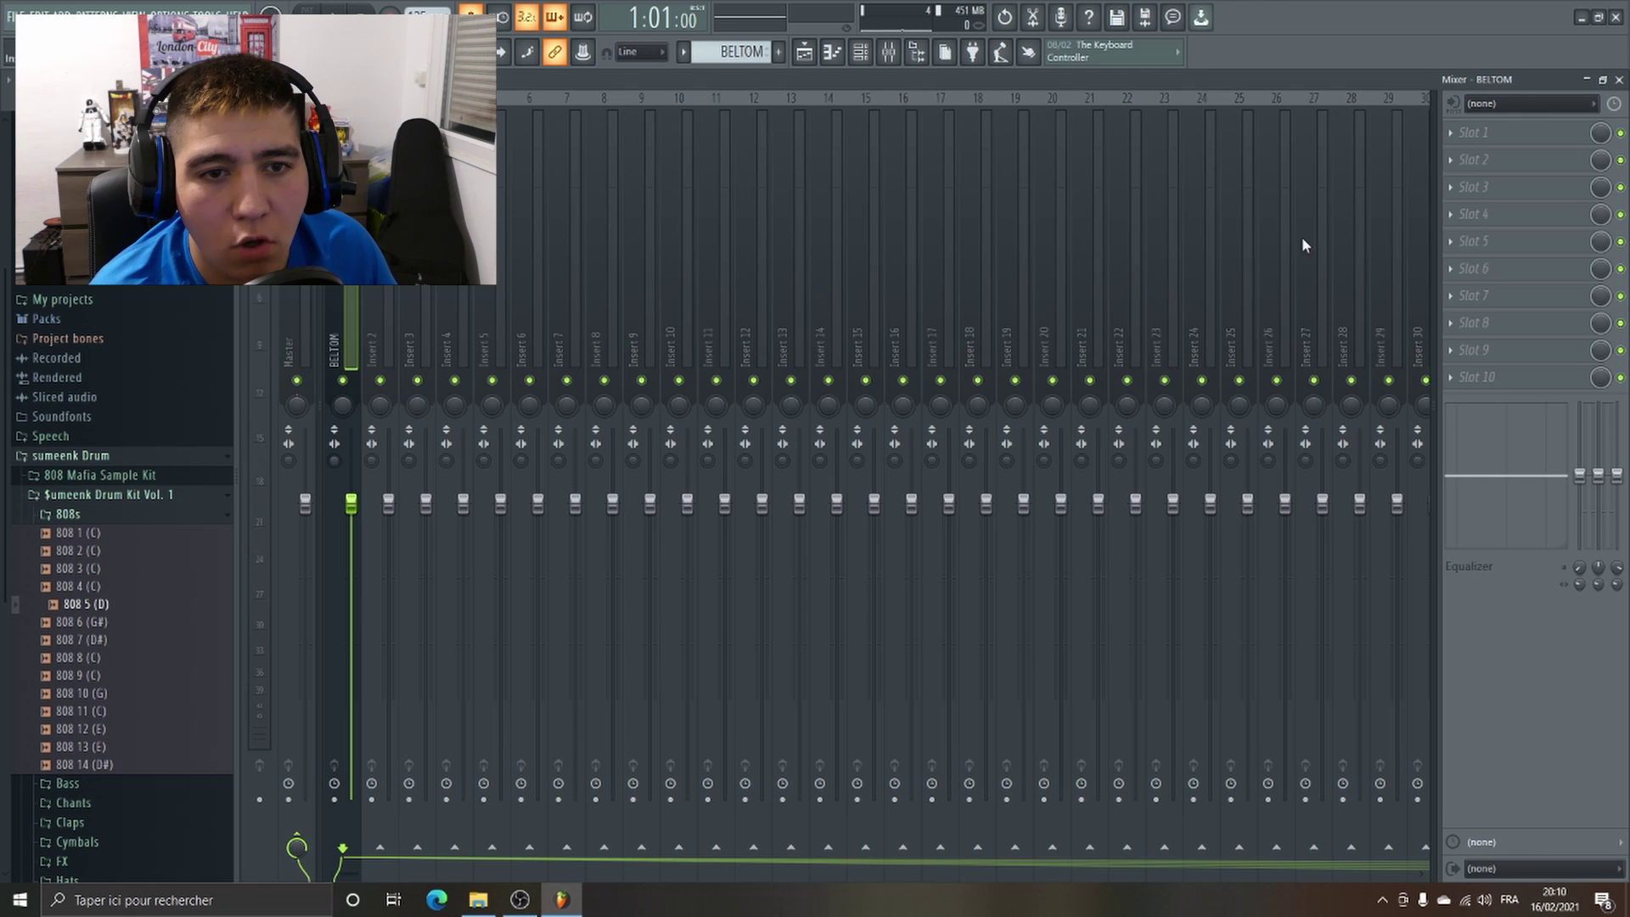
left_click(1478, 155)
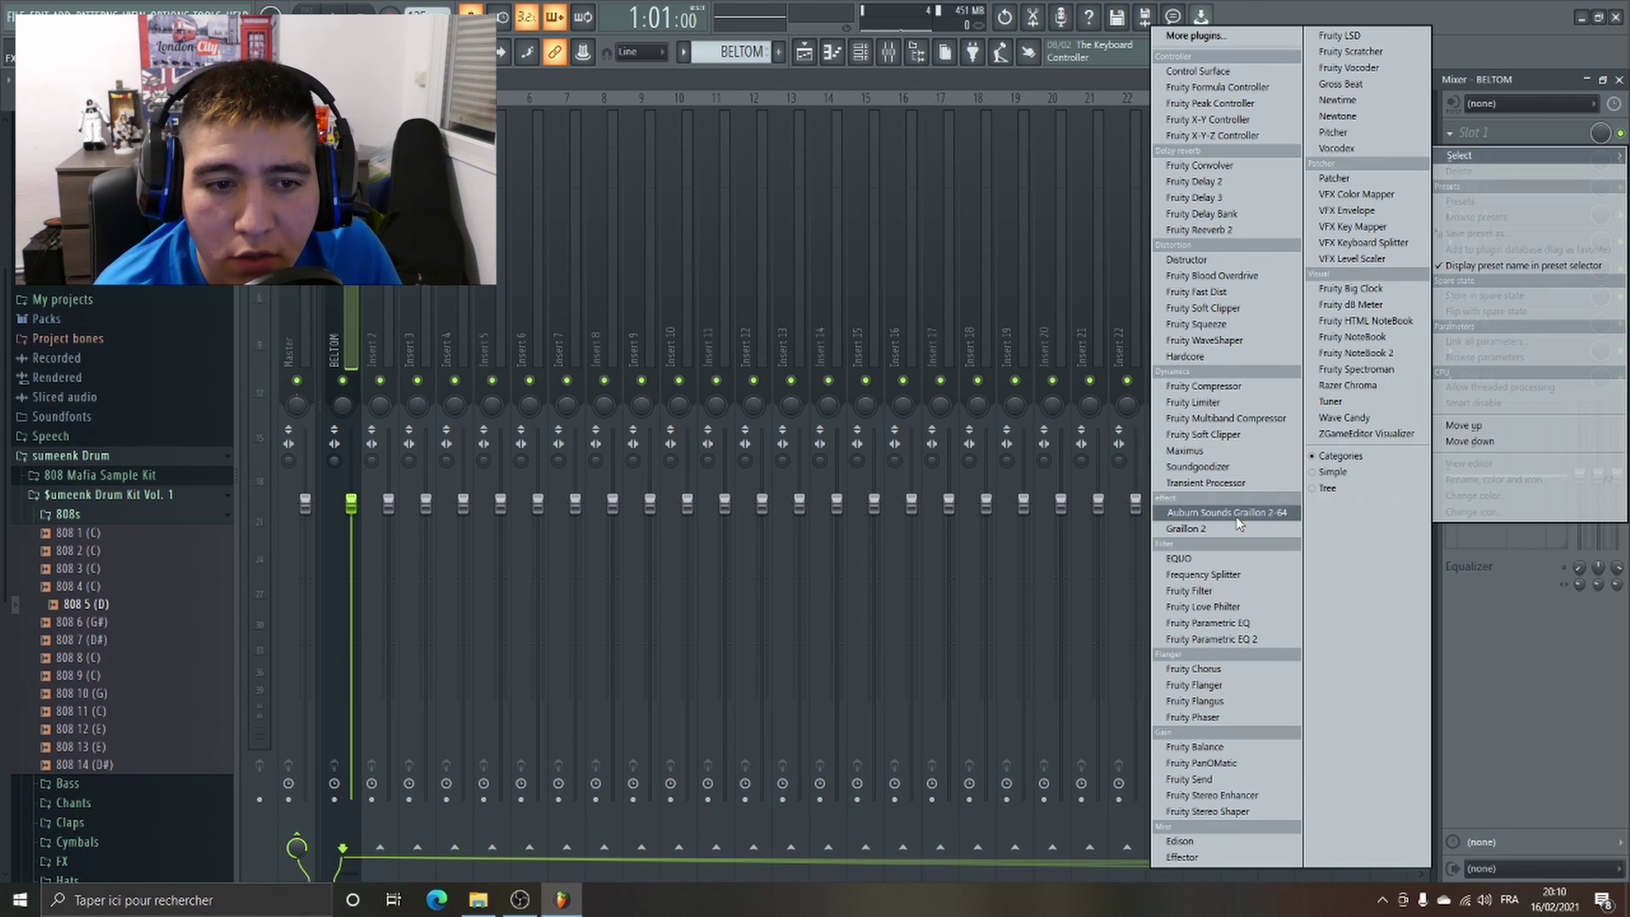
left_click(1212, 641)
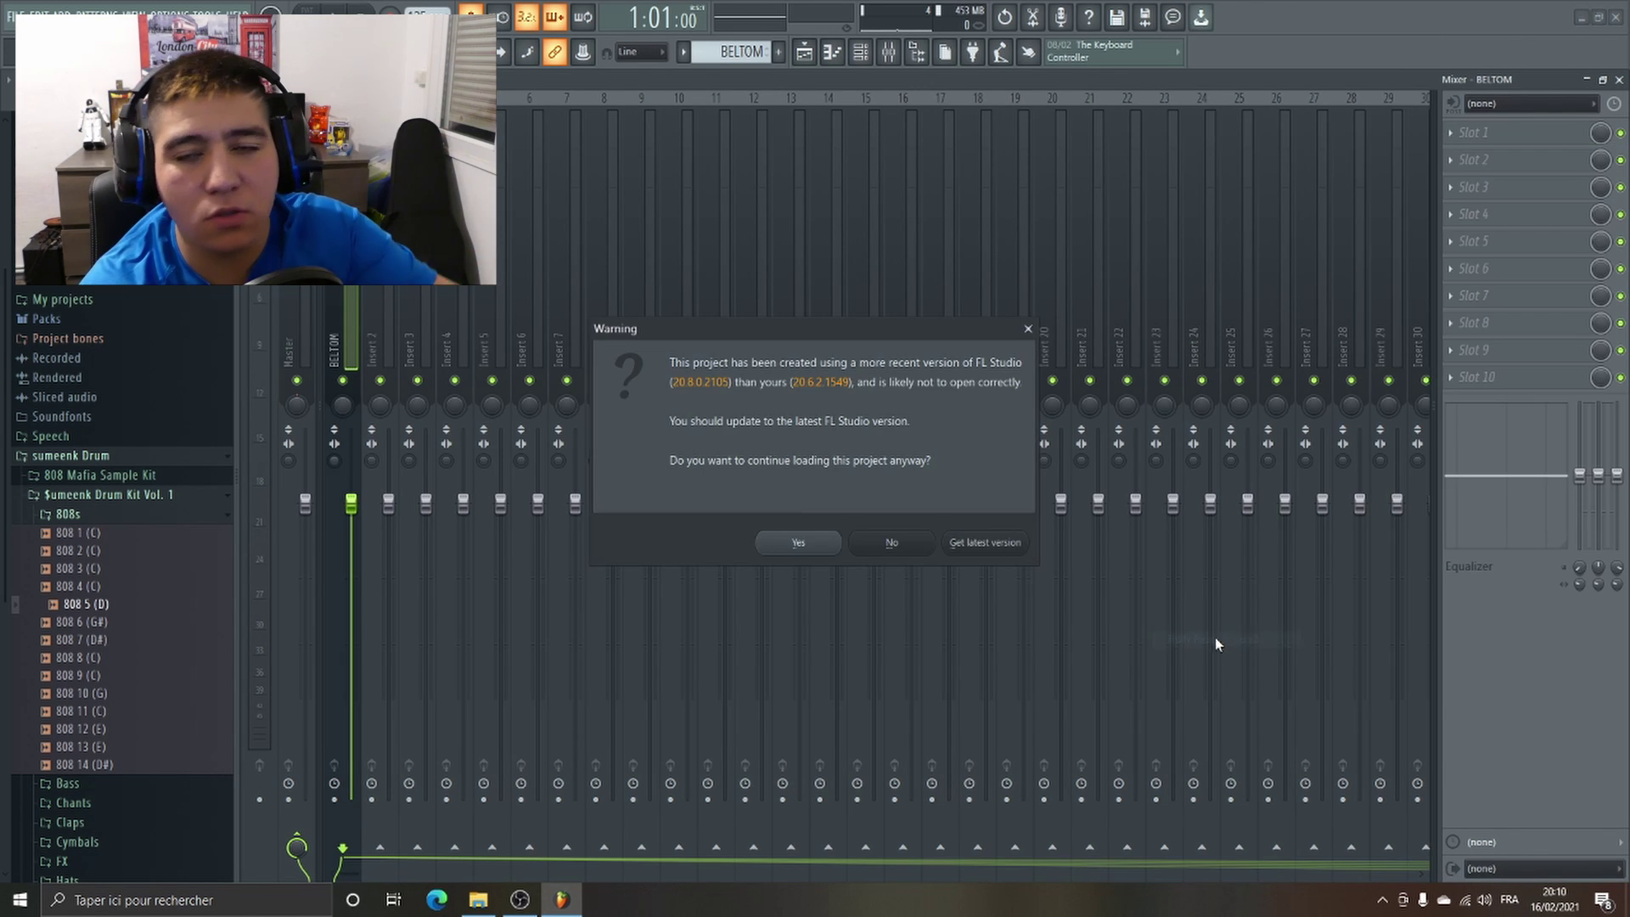
left_click(832, 550)
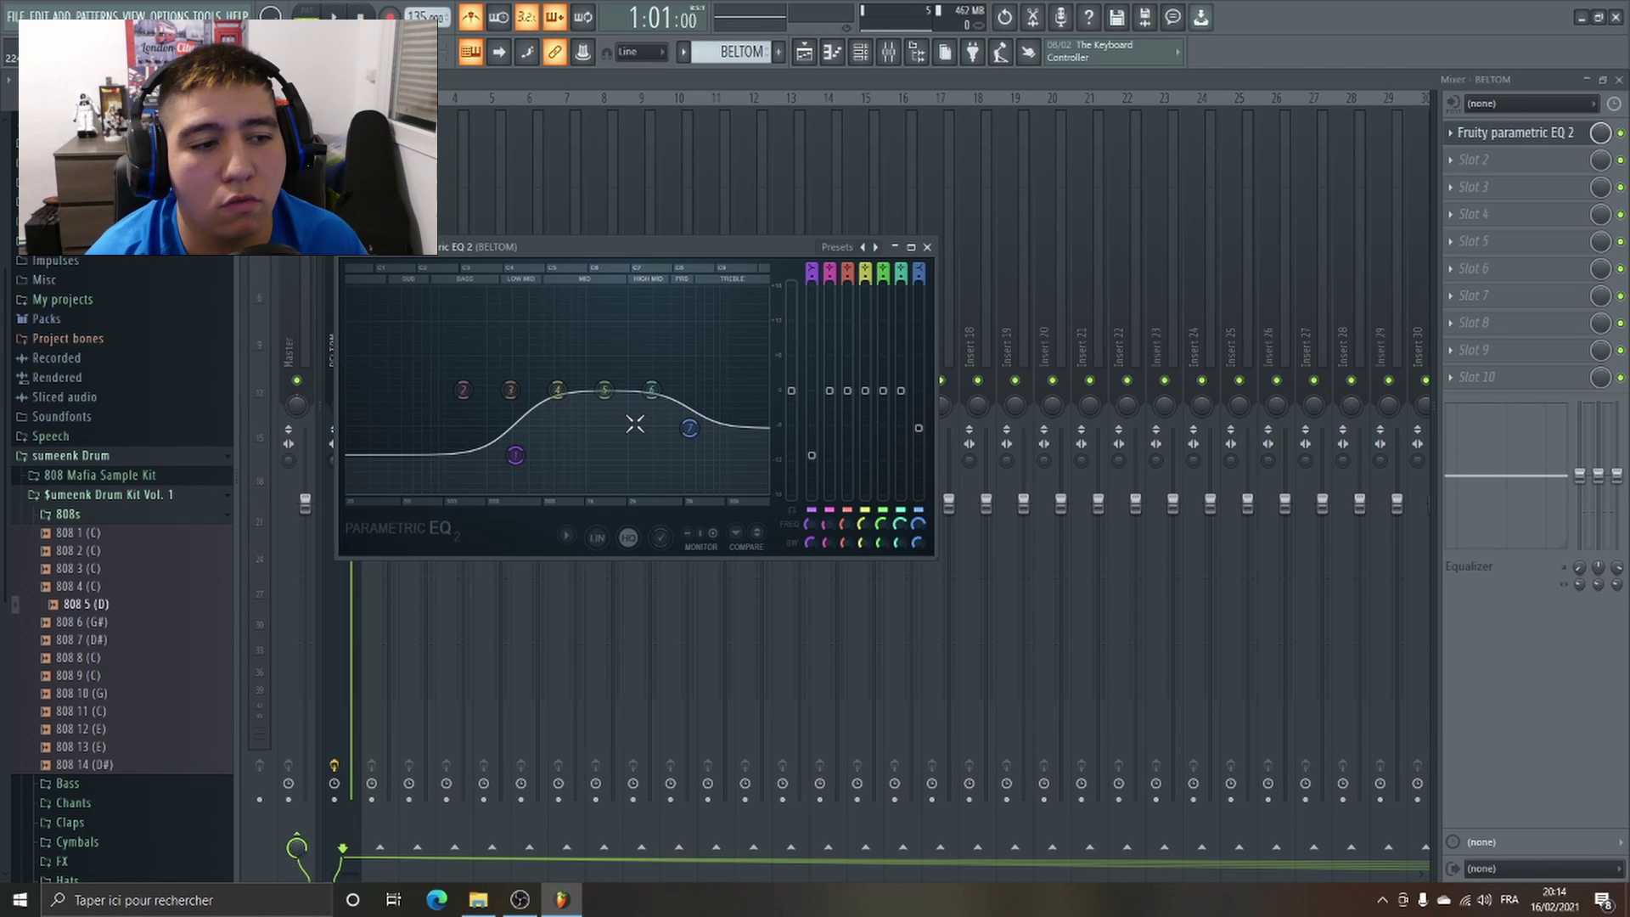
Lower band 1 of BELTOM's equalizer in frequency and gain during playback, and close the equalizer and mixer.
key("space")
left_click_drag(515, 455, 469, 490)
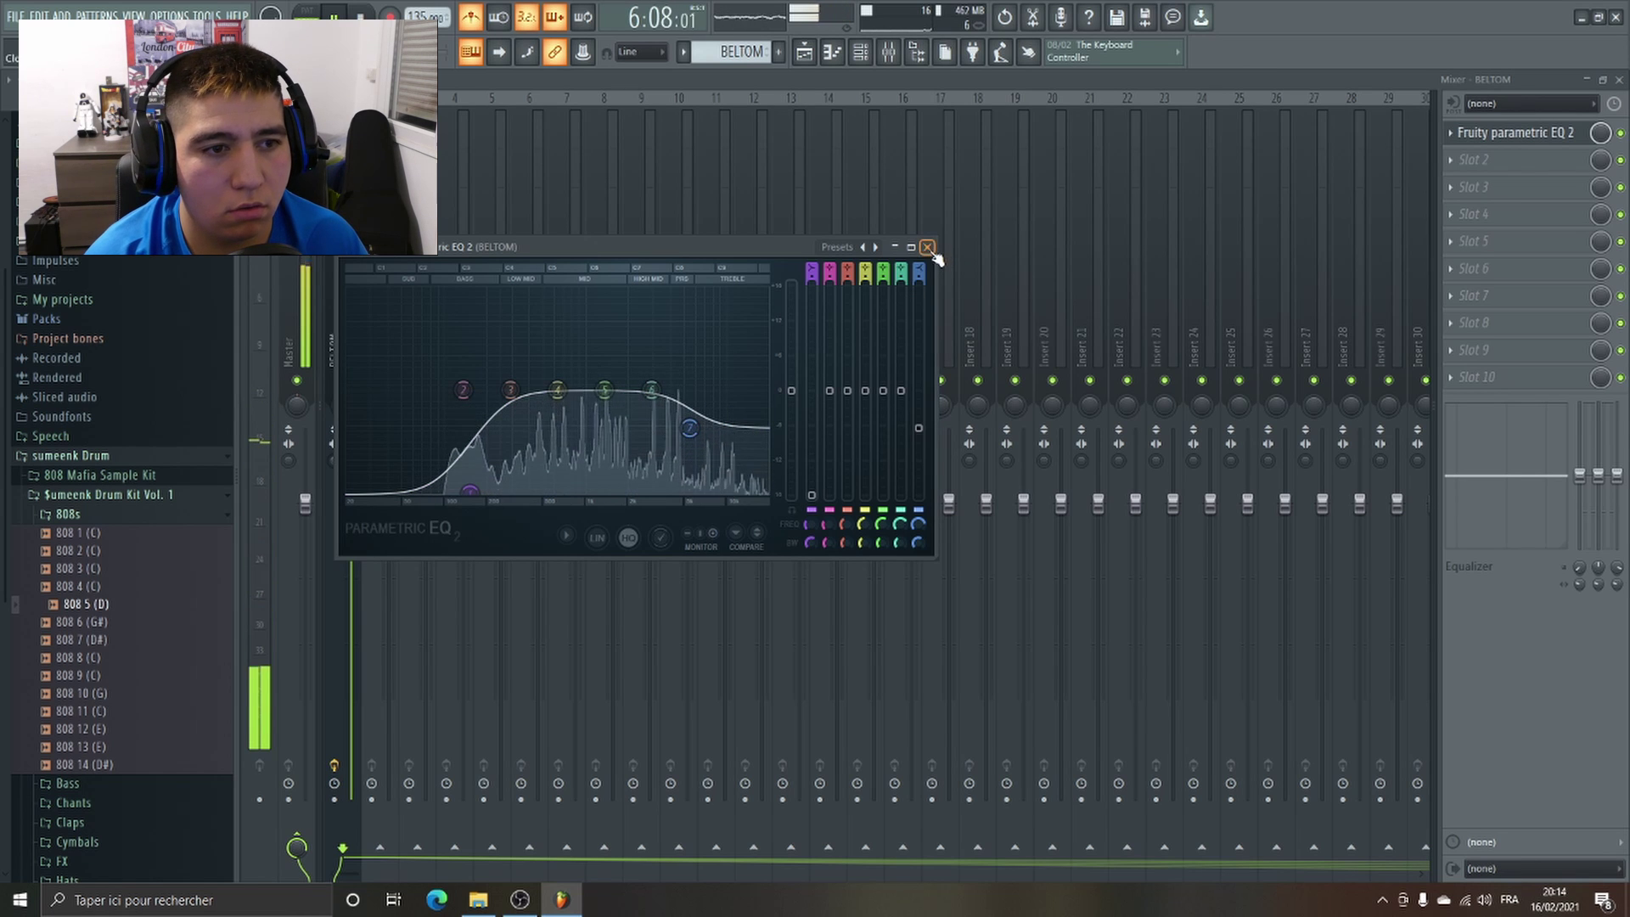
left_click(927, 247)
key("space")
left_click(1588, 79)
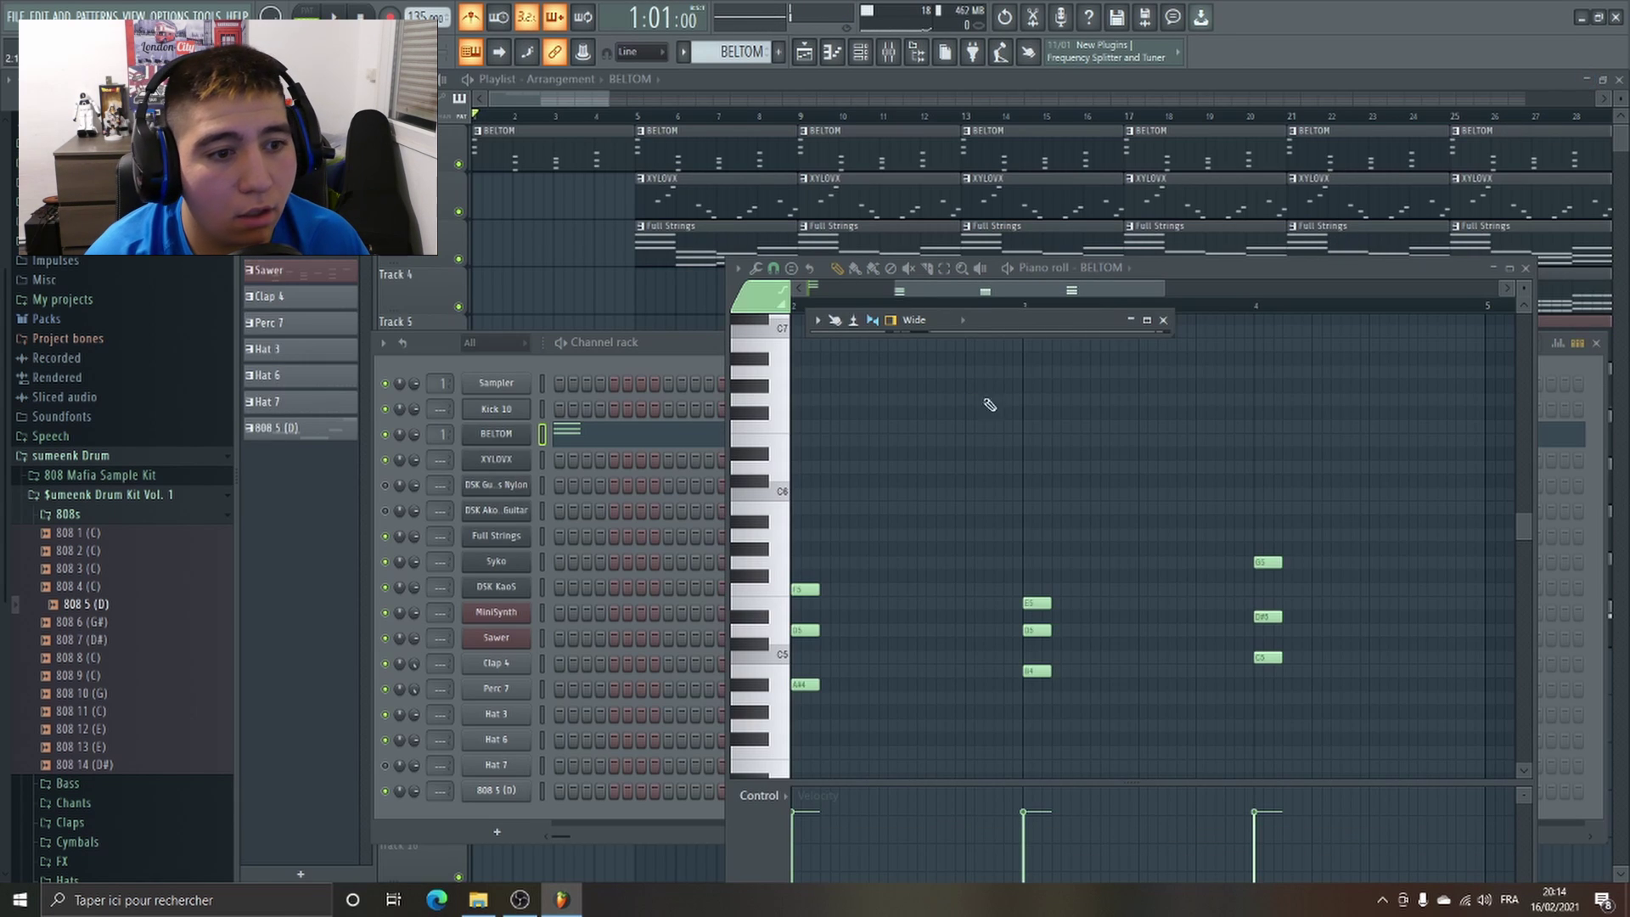
Select the XYLOVX pattern and route its channel to mixer track Insert 2.
double_click(692, 194)
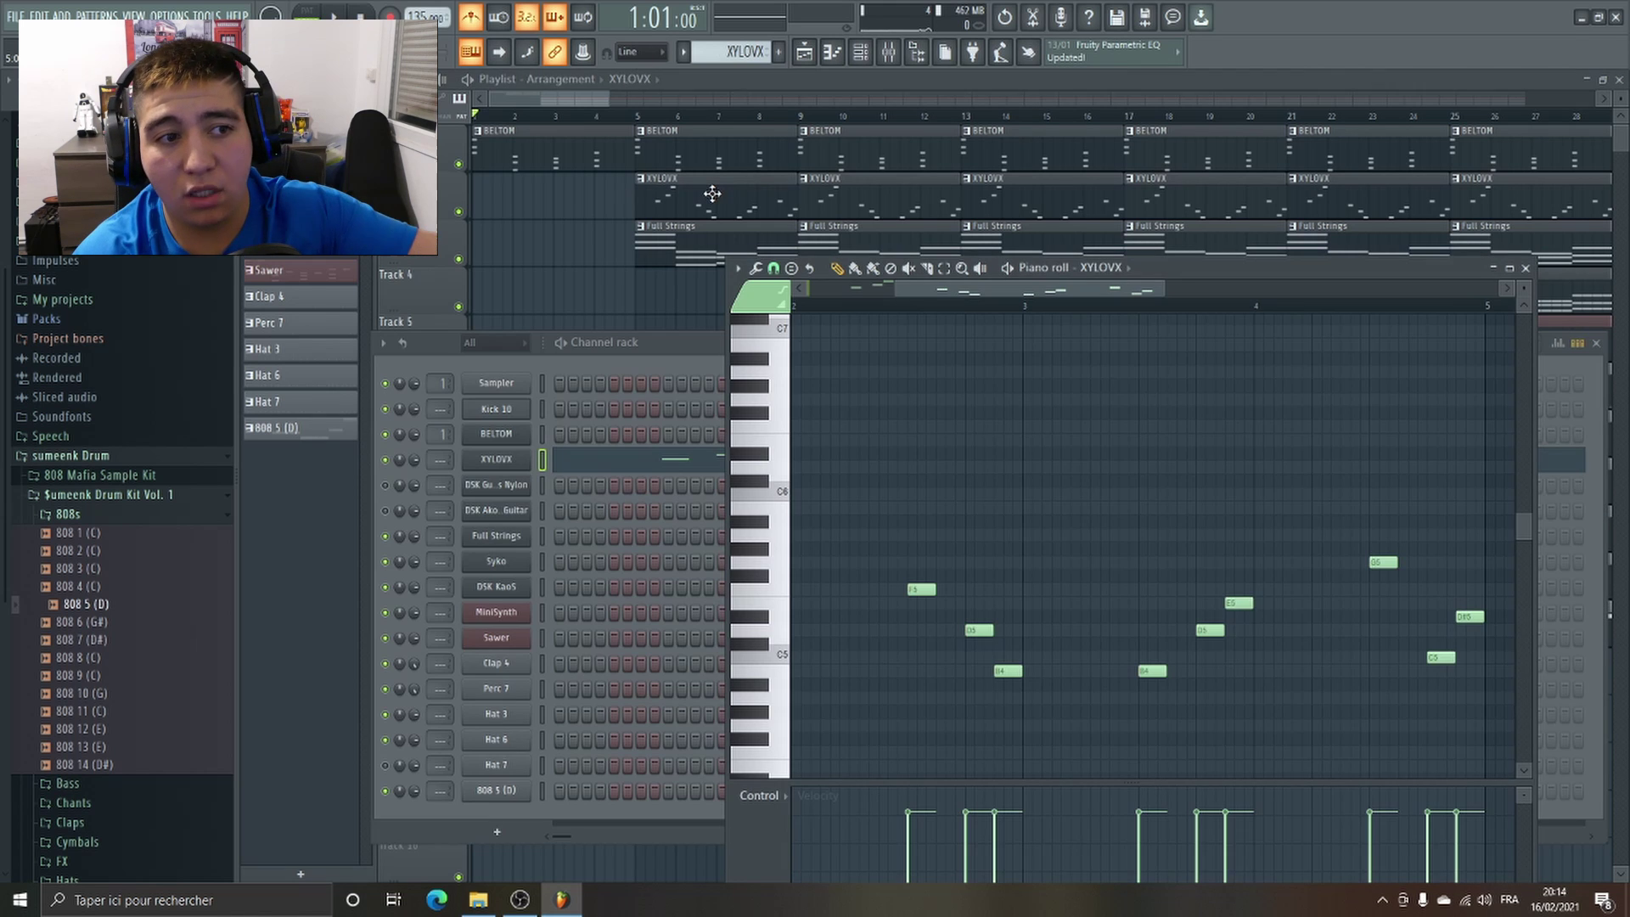
left_click(888, 51)
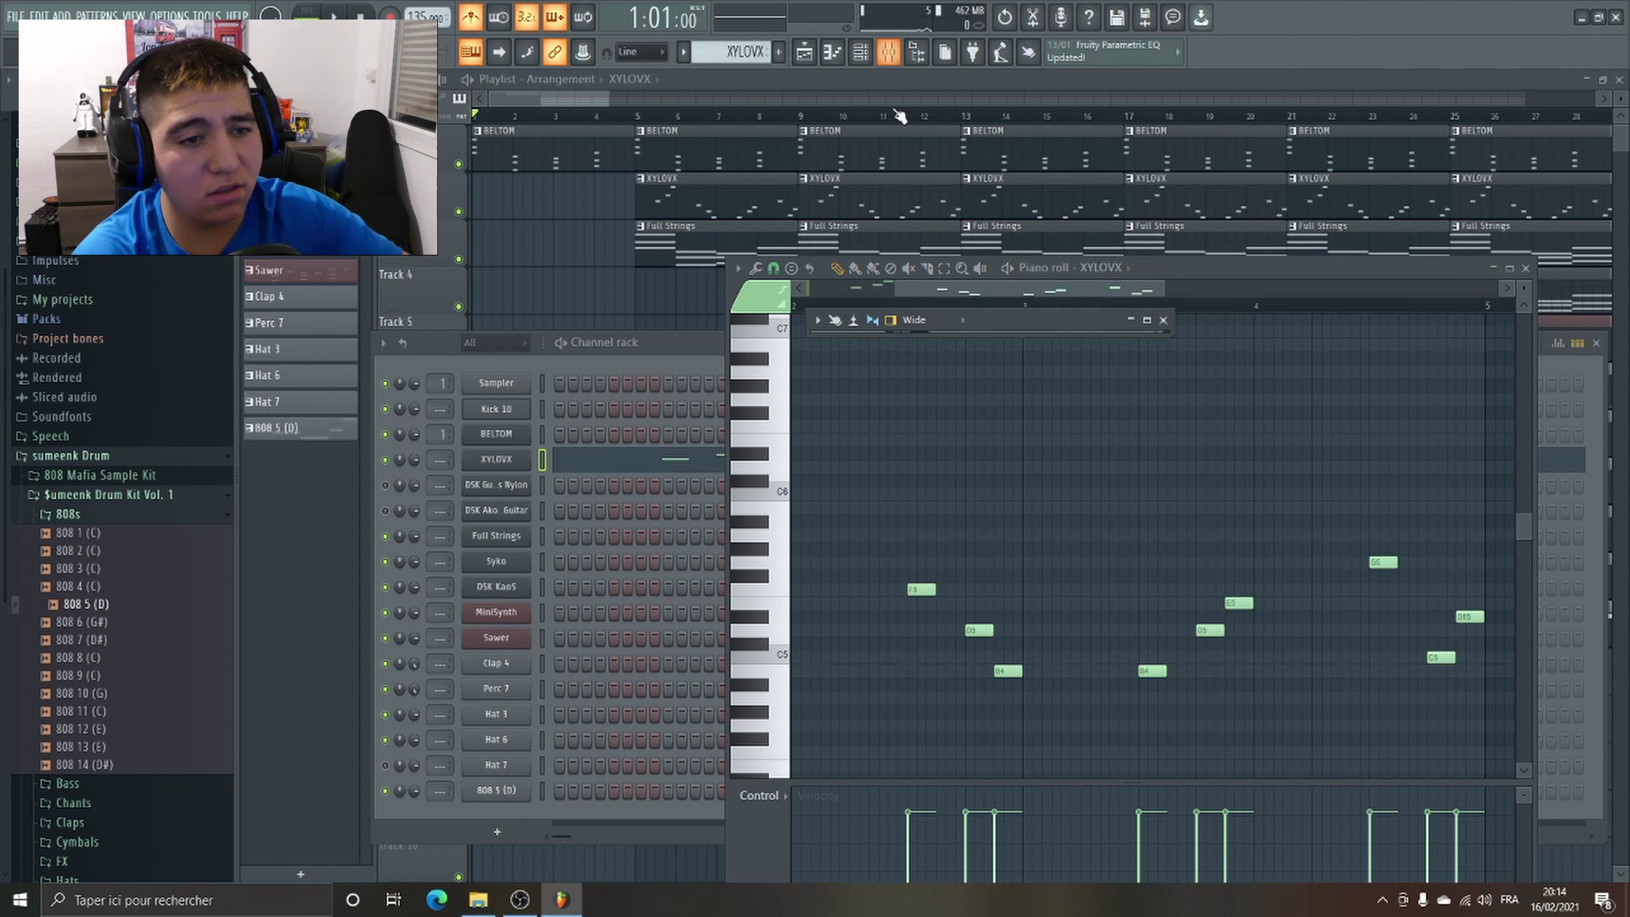
left_click(1147, 320)
right_click(380, 308)
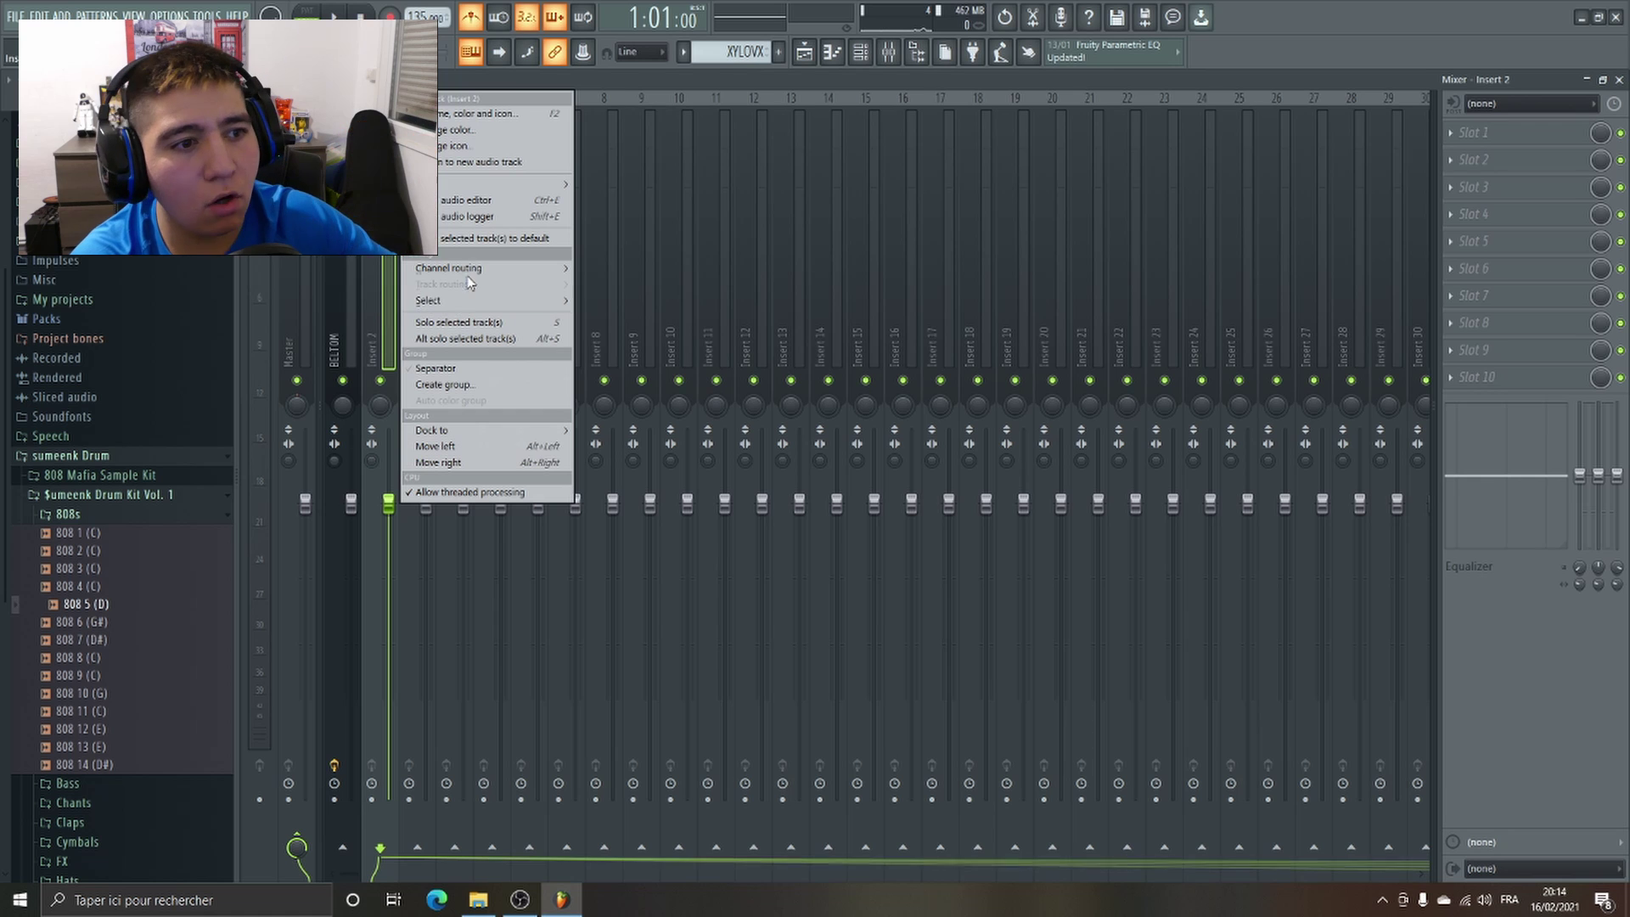
left_click(671, 268)
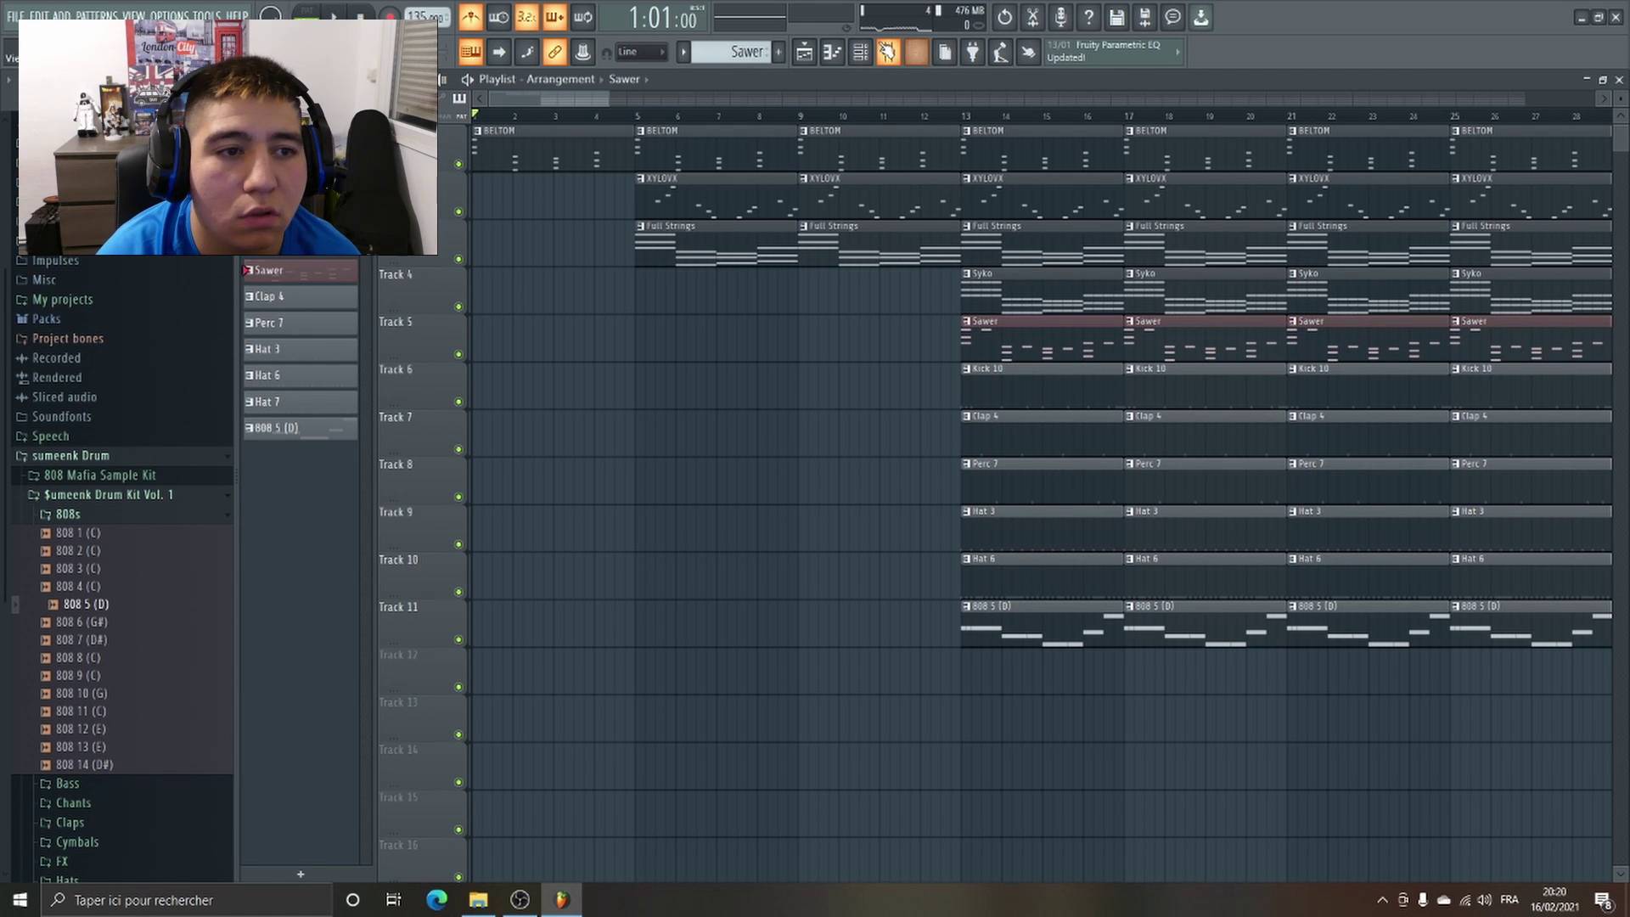
Review the BELTOM and Full Strings tracks in the full mixer, close it, and play the arrangement from the start.
left_click(889, 52)
left_click(1153, 320)
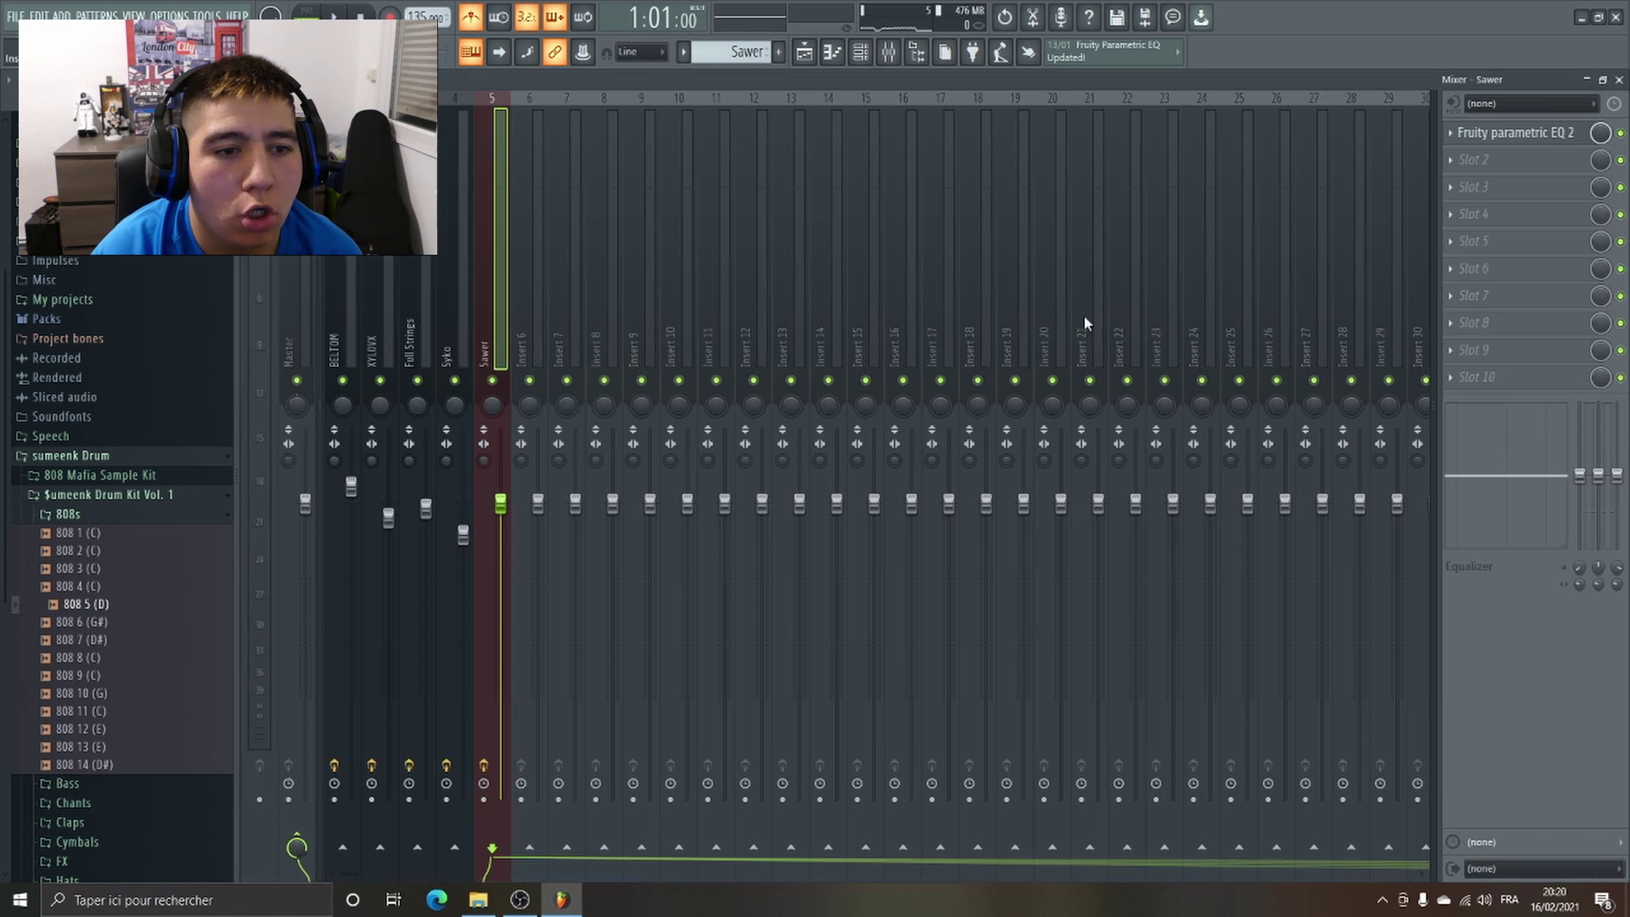
left_click(344, 297)
left_click(400, 299)
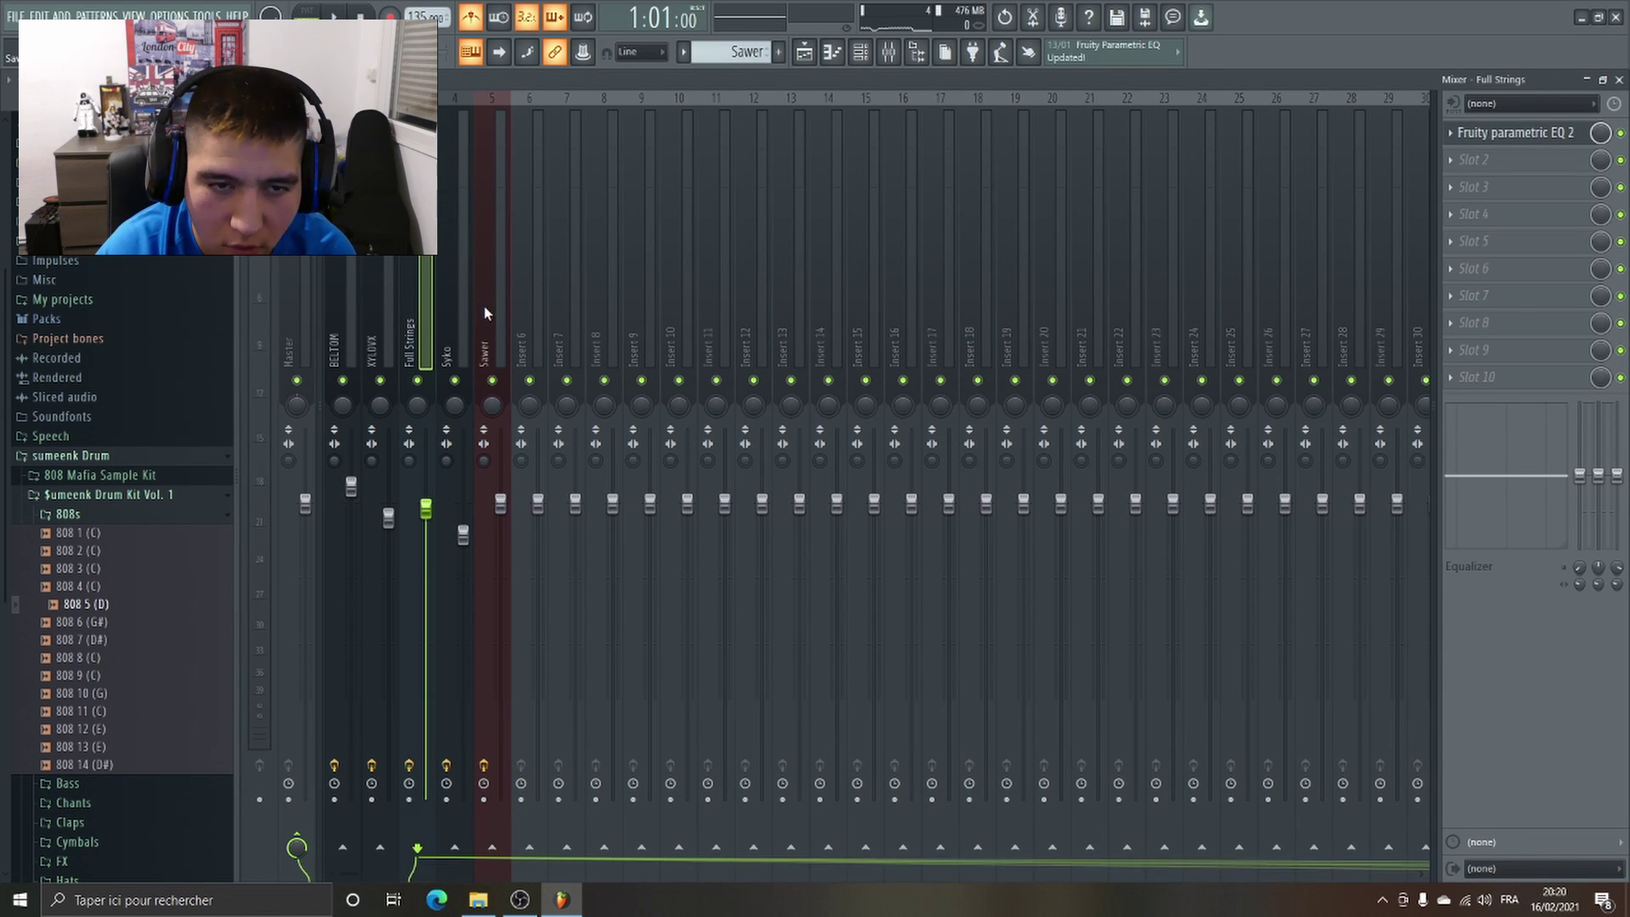
left_click(1586, 79)
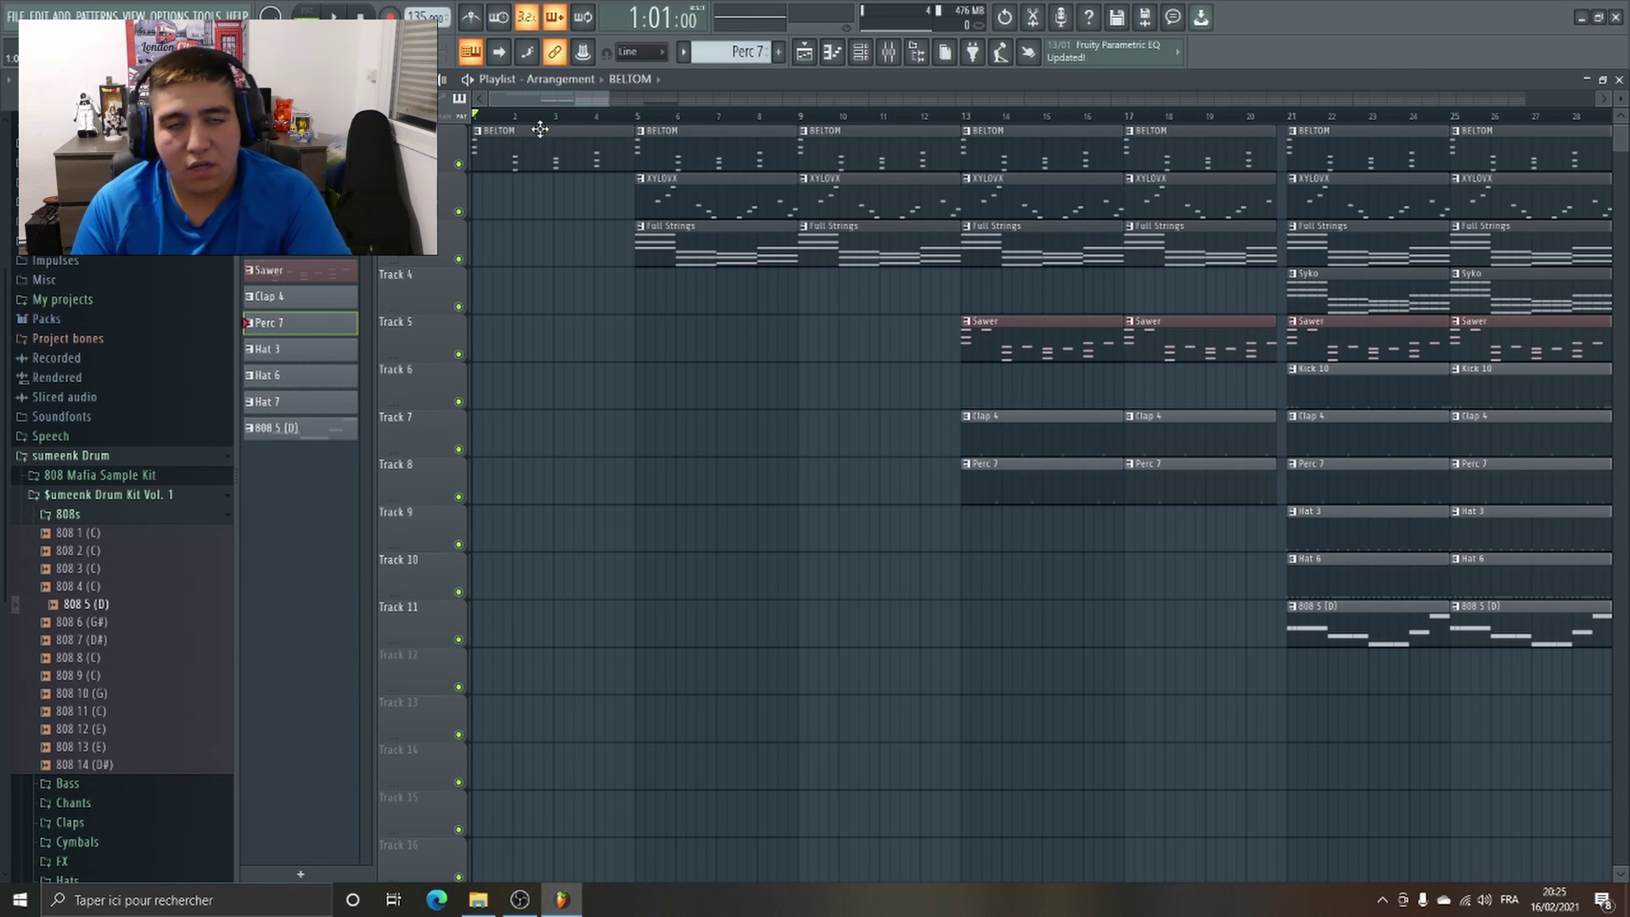
key("space")
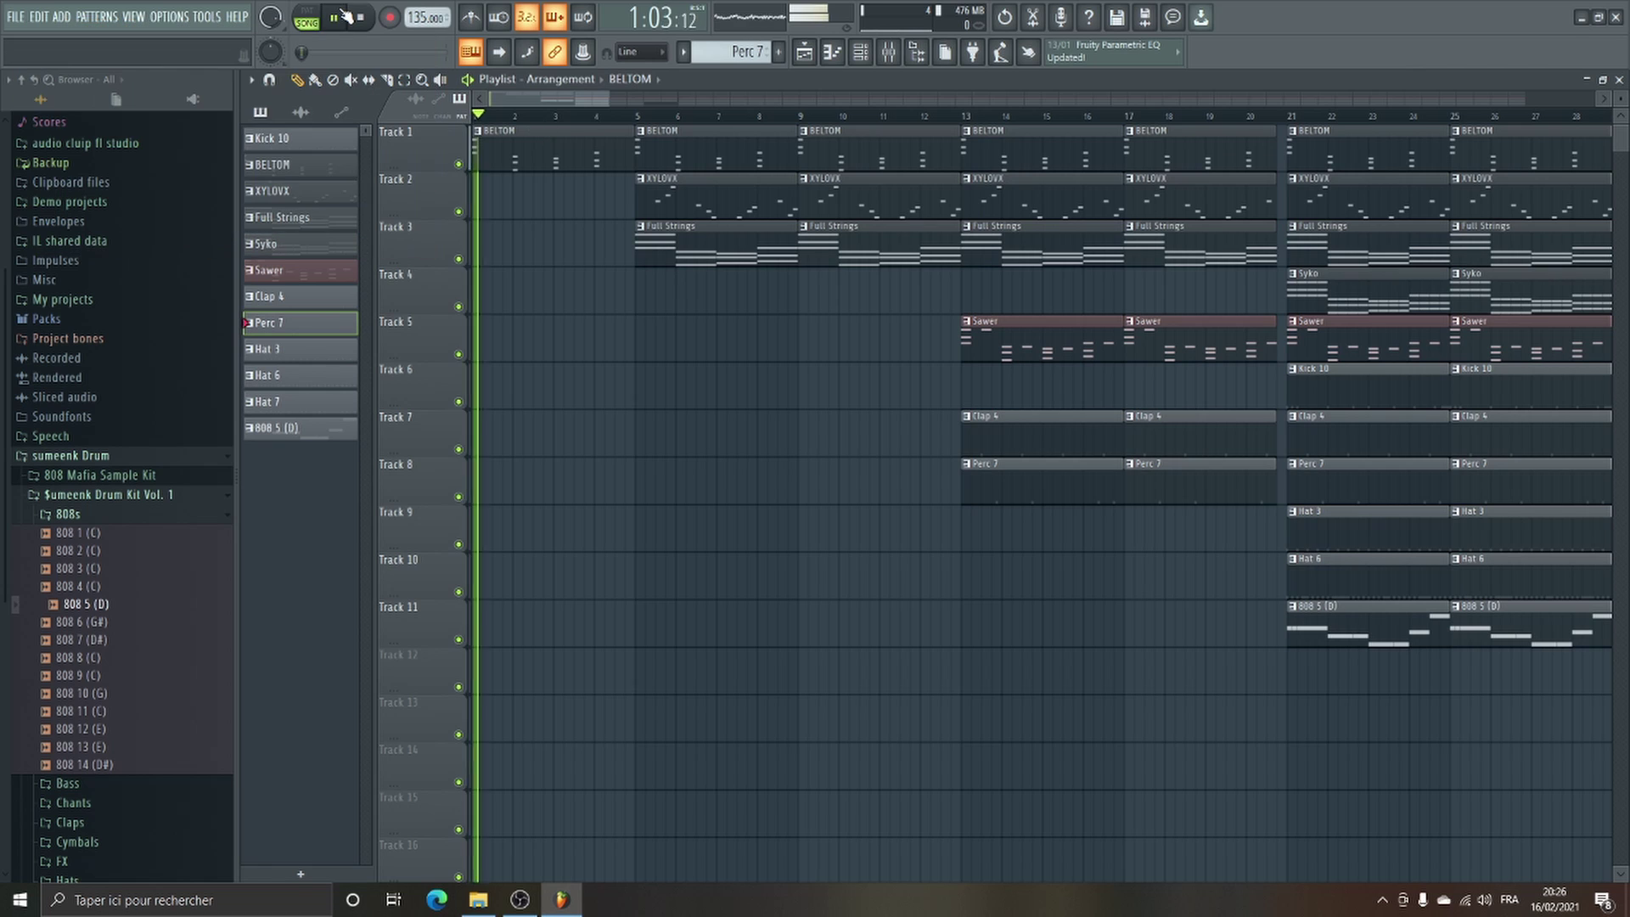